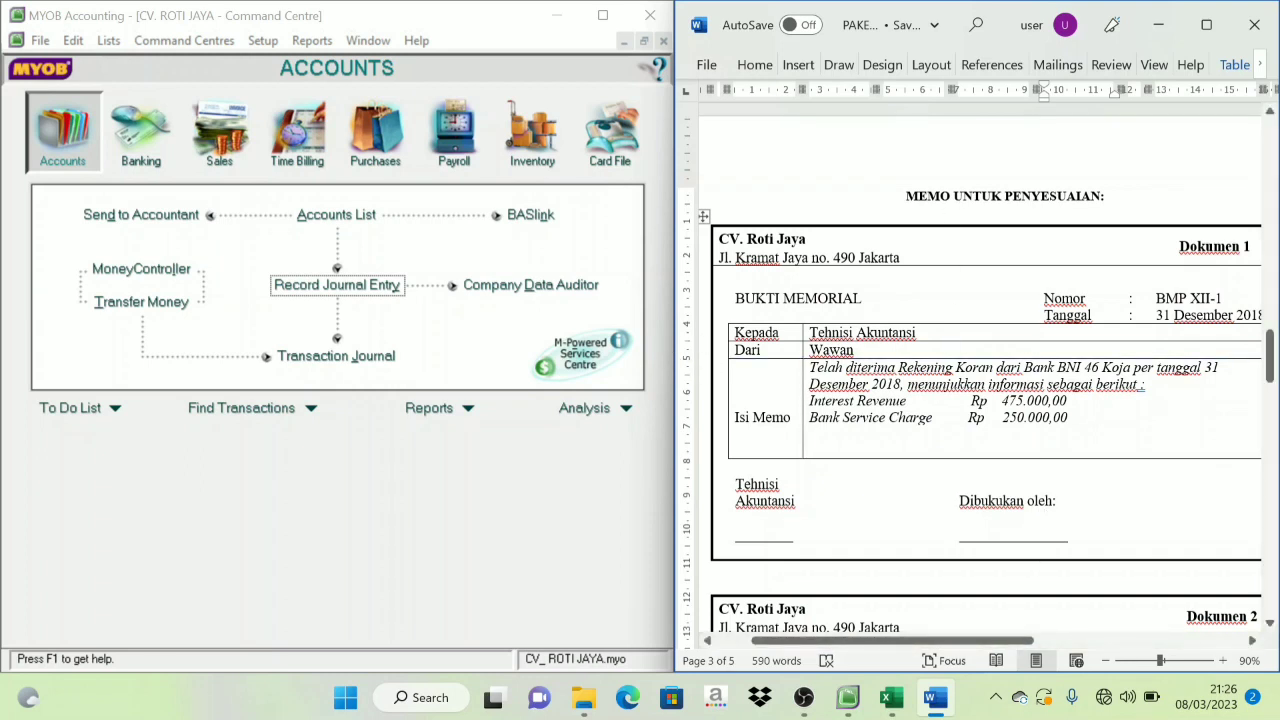
- Read adjustment memo Dokumen 1 in the Word document for its number, date, interest revenue and bank service charge
scroll(976, 370, "down", 1)
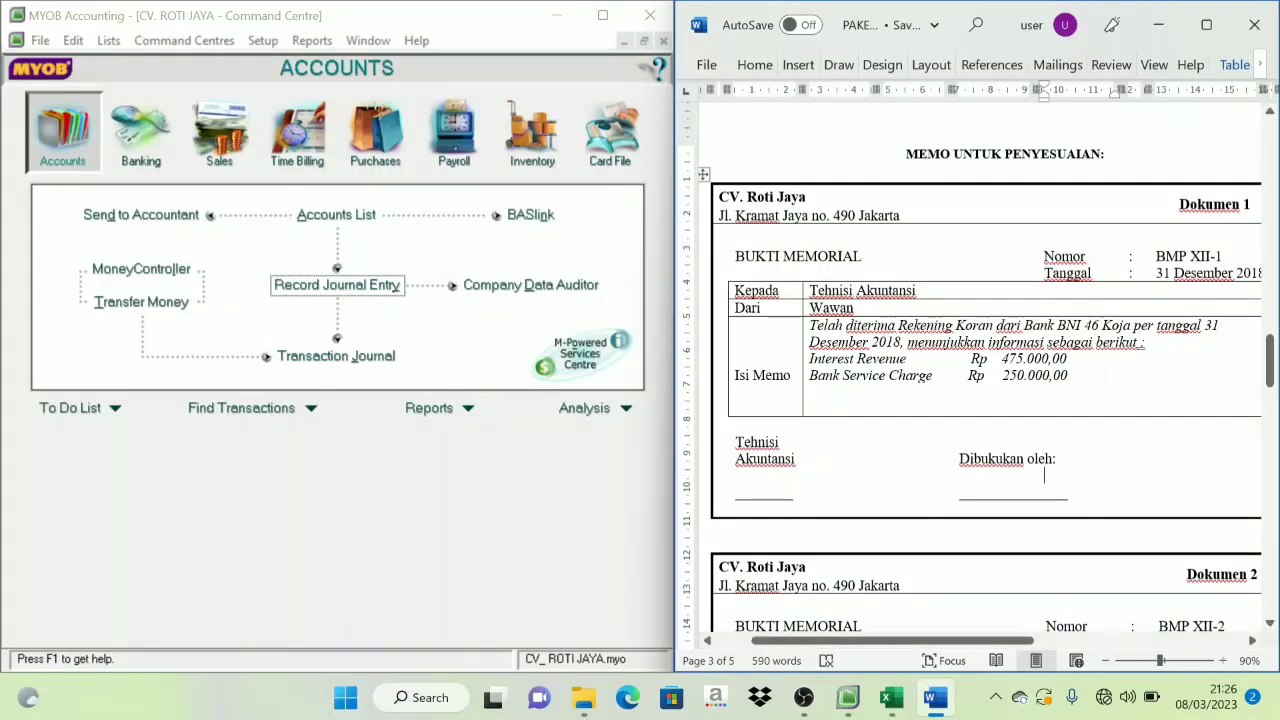
scroll(970, 390, "up", 1)
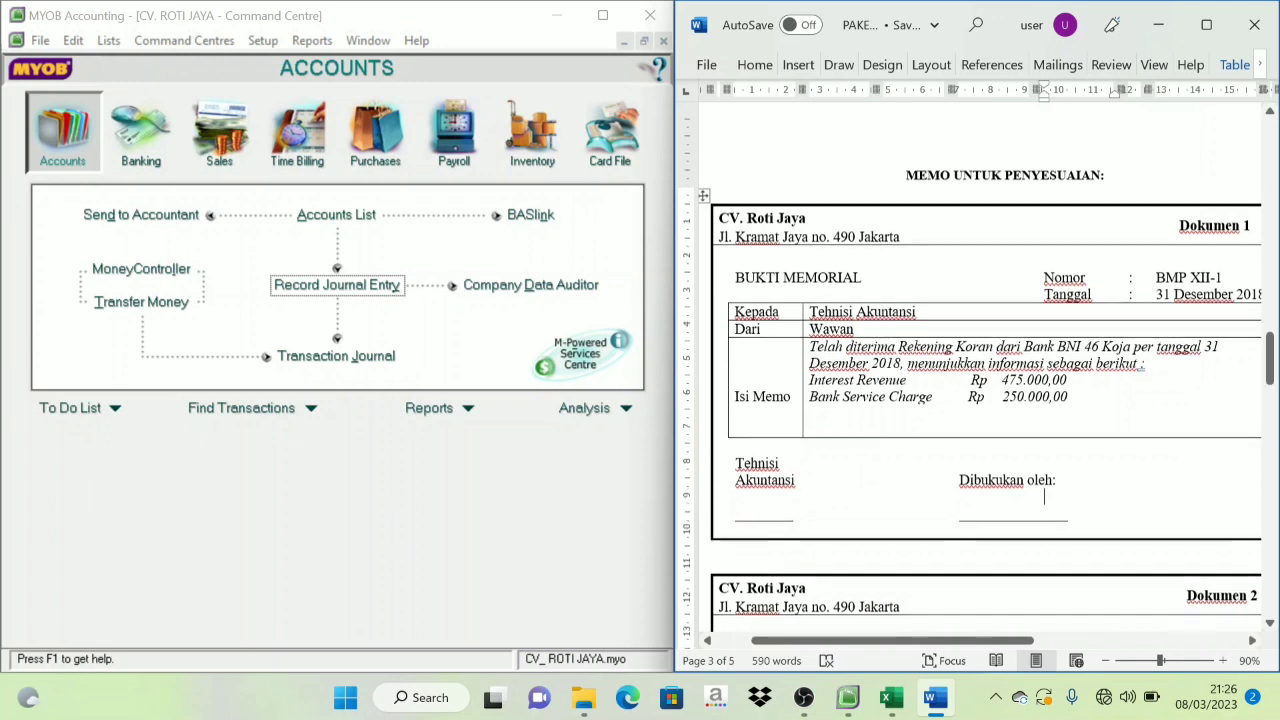
scroll(1044, 517, "up", 4)
scroll(1044, 517, "down", 4)
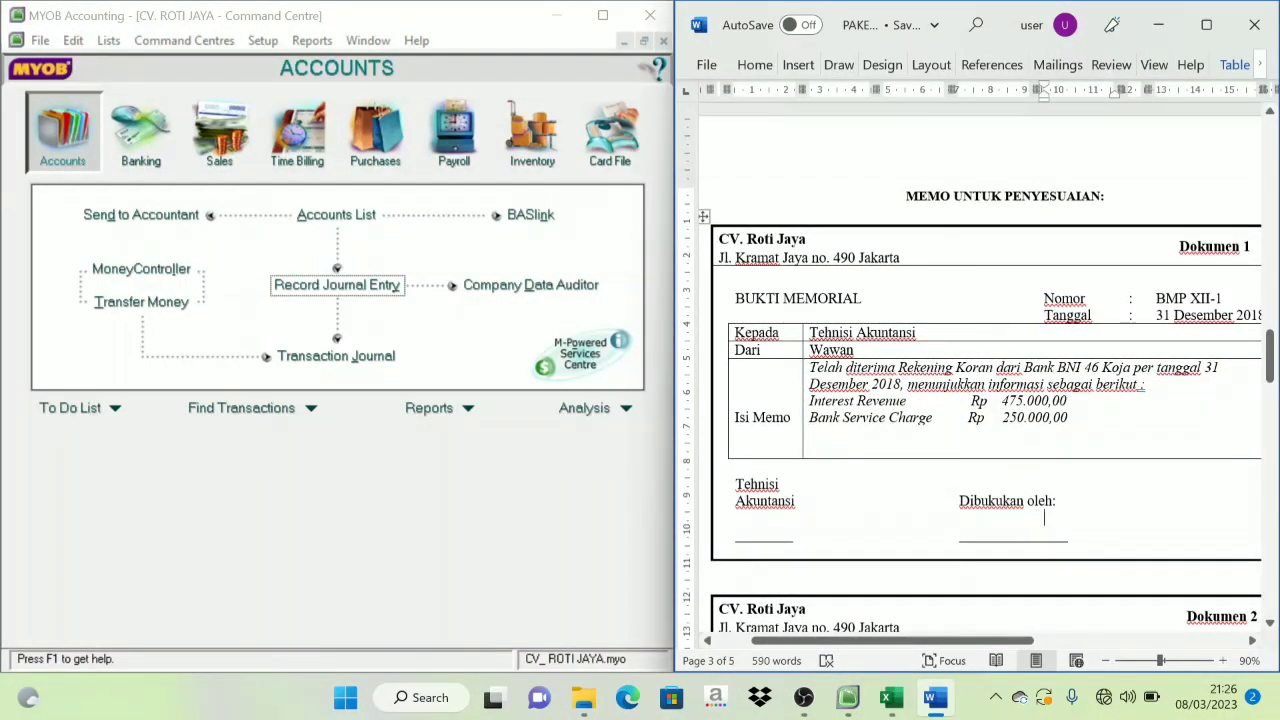
scroll(818, 272, "down", 2)
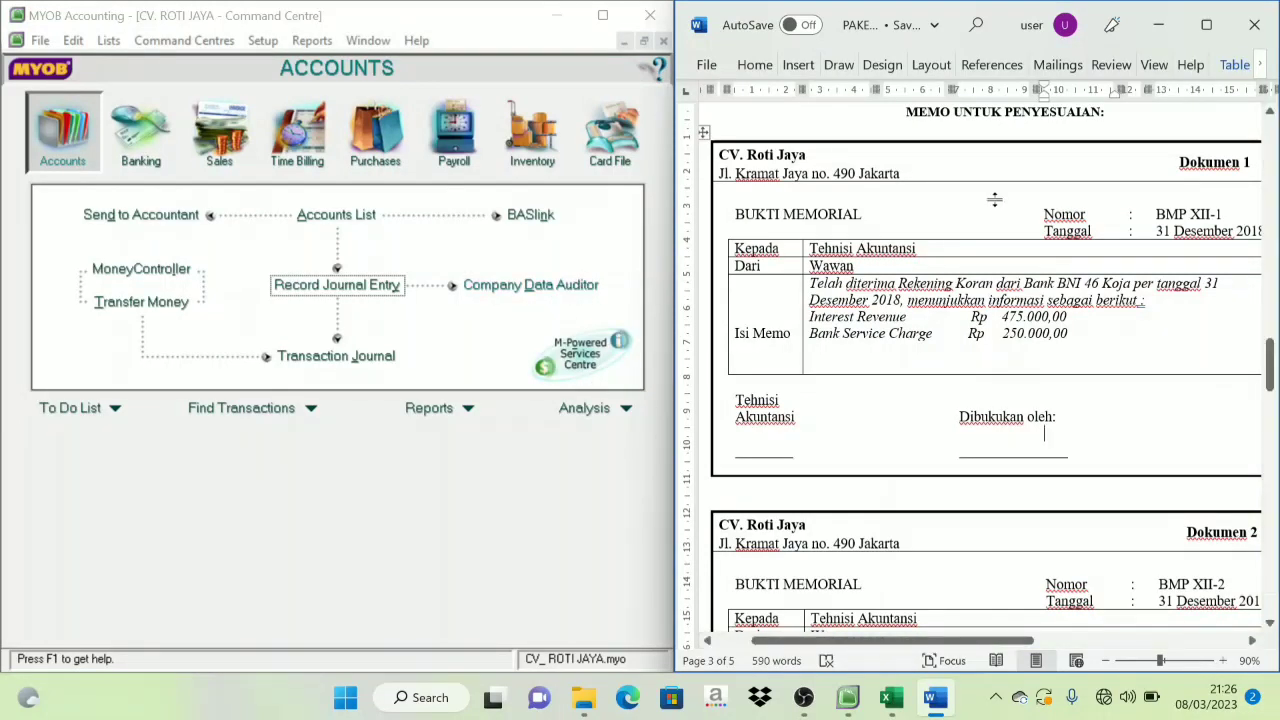
scroll(1044, 476, "up", 1)
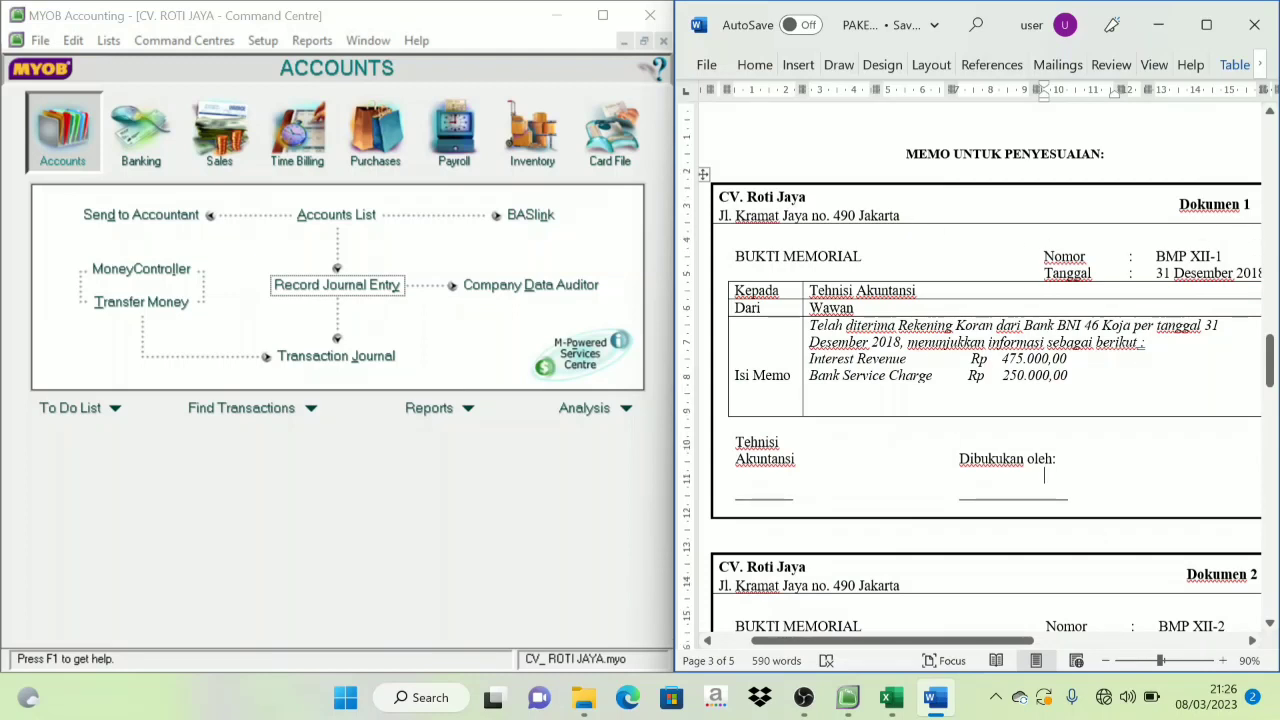
scroll(1044, 476, "down", 1)
scroll(1044, 432, "up", 1)
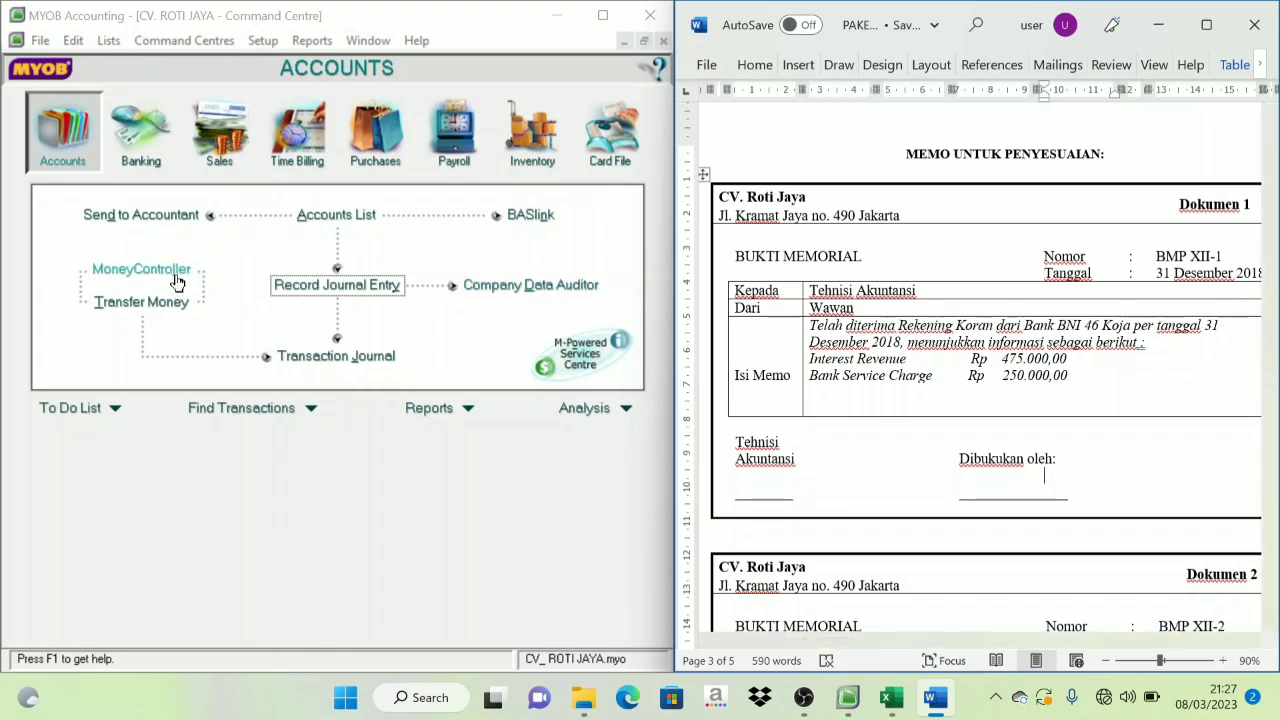
- Start a new general journal entry in MYOB and number it BMPXII-1
left_click(66, 145)
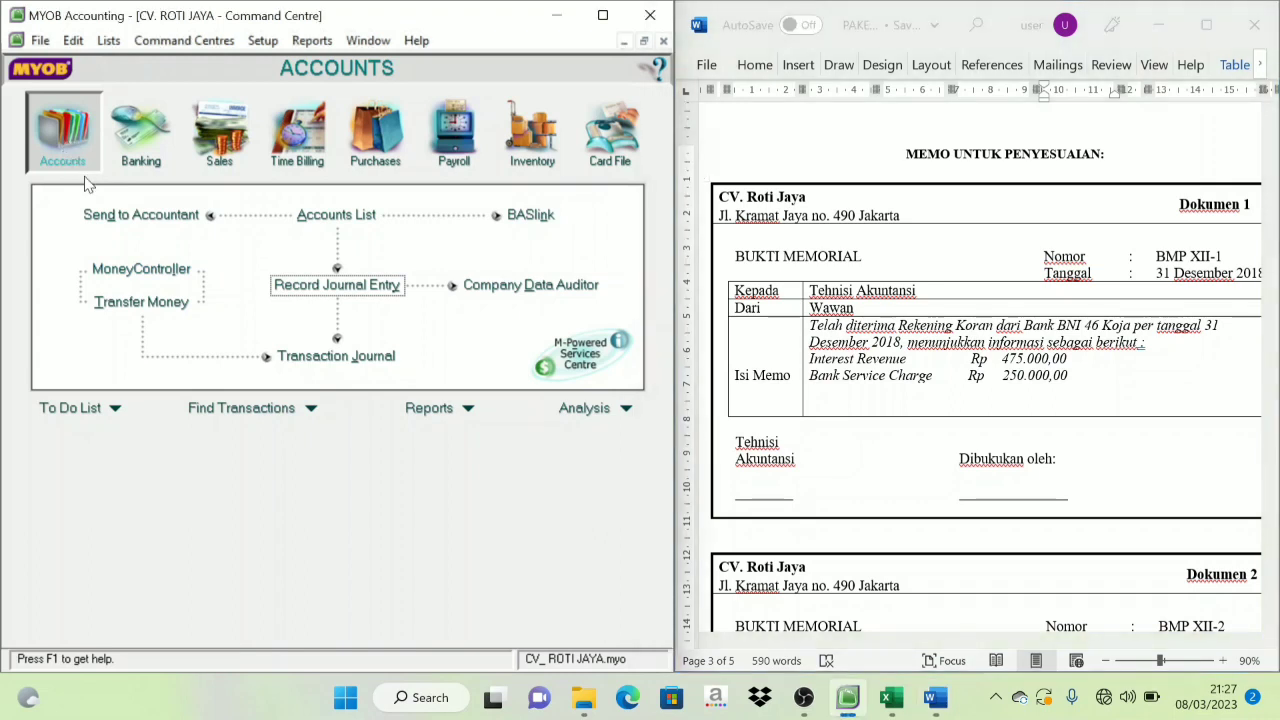
left_click(373, 296)
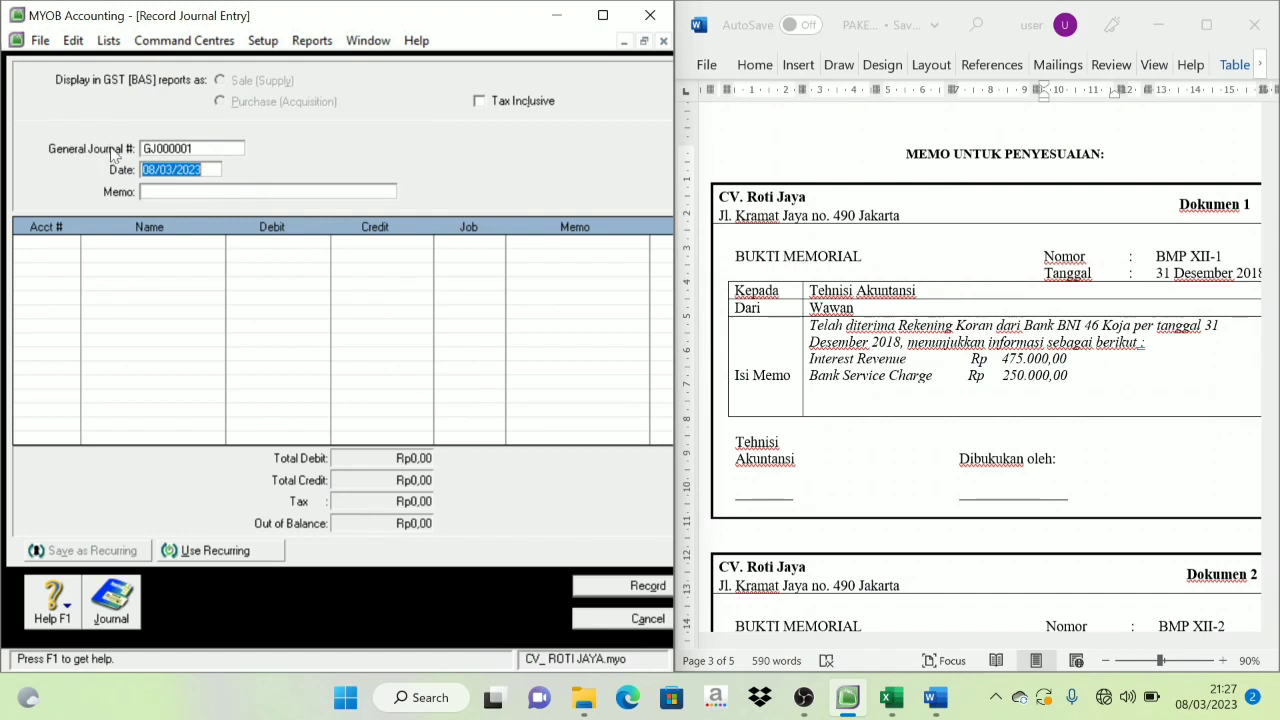
left_click(165, 150)
type("BMP")
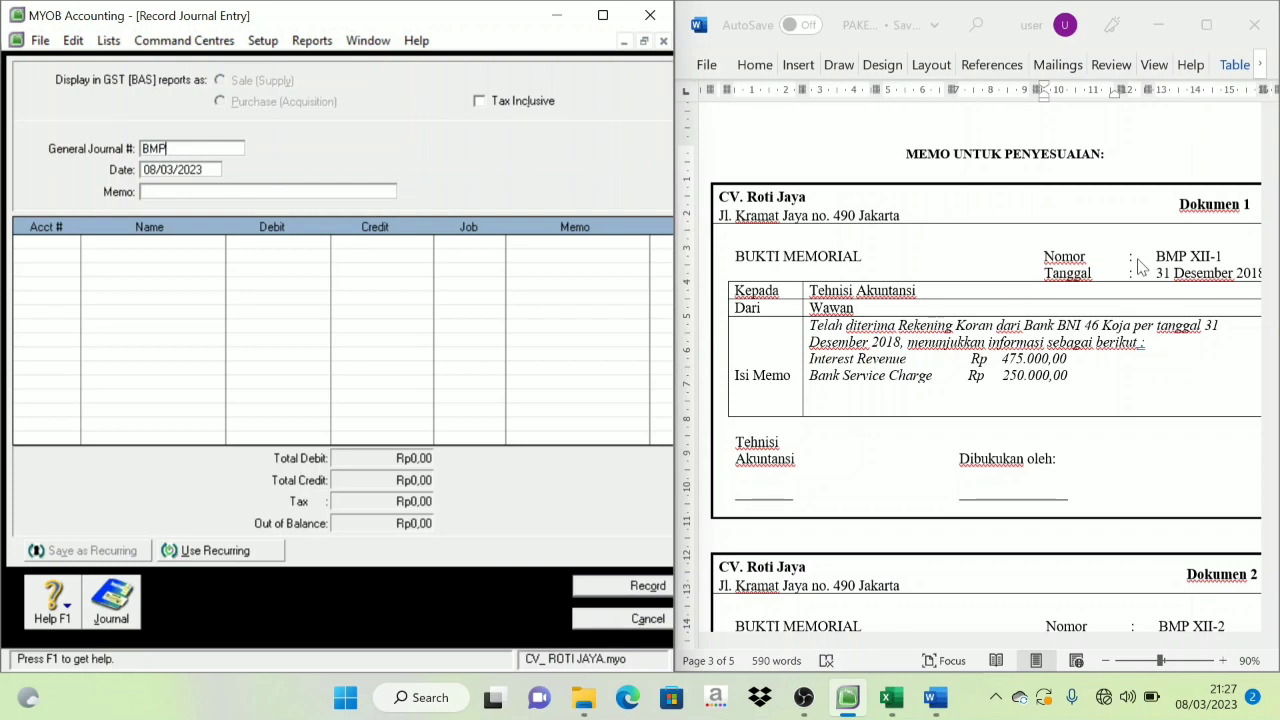
type("XII-1")
key("Tab")
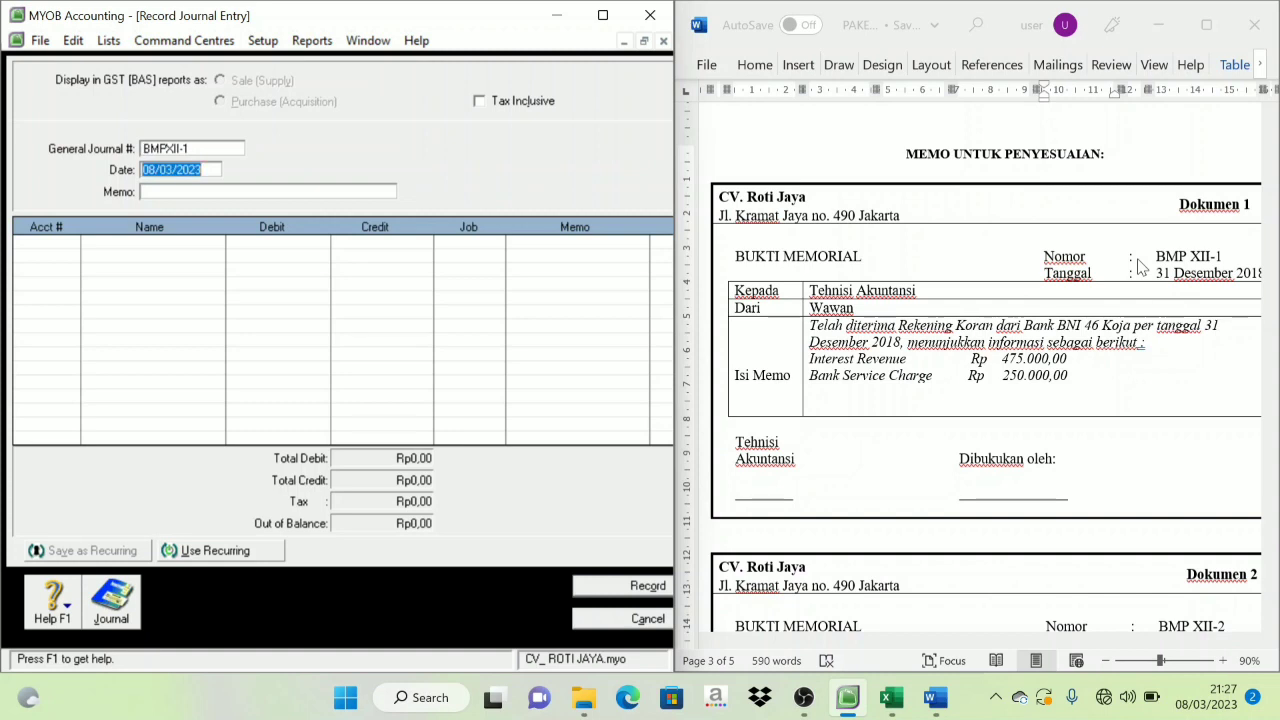
- Date the journal entry 31/12/2018 and set its memo to "Penerimaan Pendapatan BUnga"
type("1")
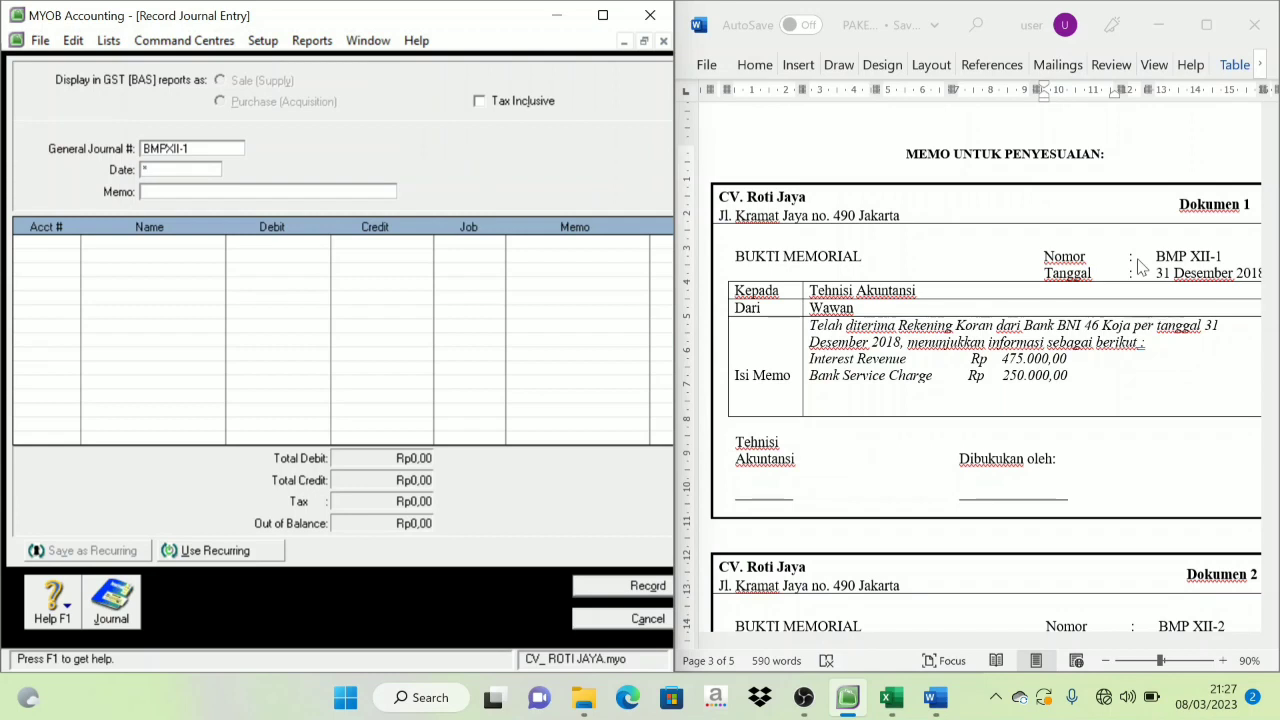
type("1/12/2018")
key("Tab")
type("Penerimaan")
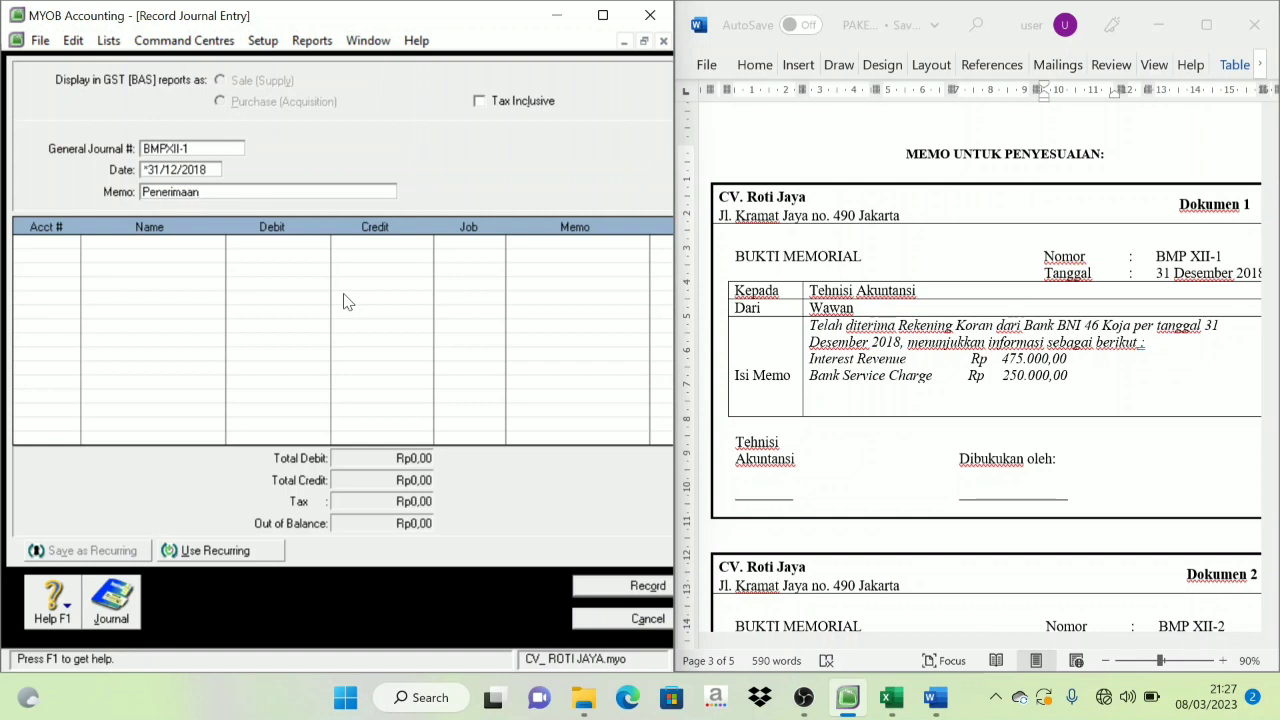
type(" Pendapatan BUnga")
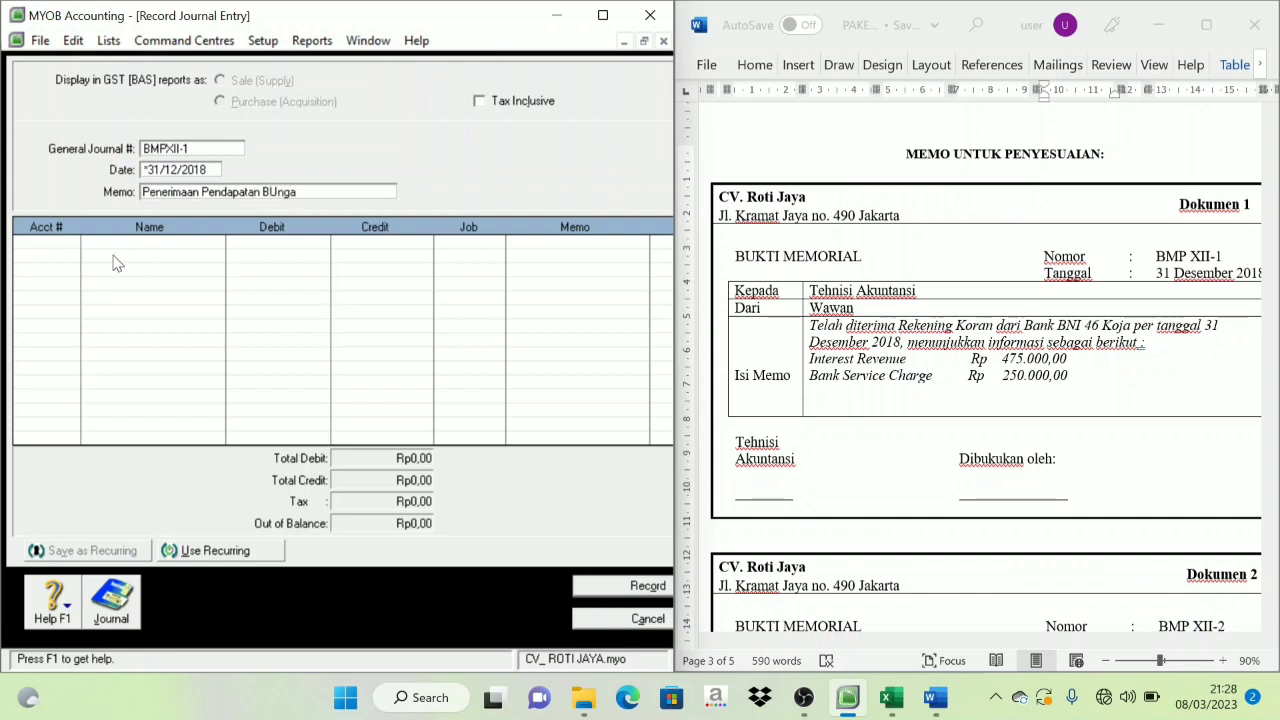
- Add account 1-1120 Kas Bank as the first line of the journal entry
left_click(35, 253)
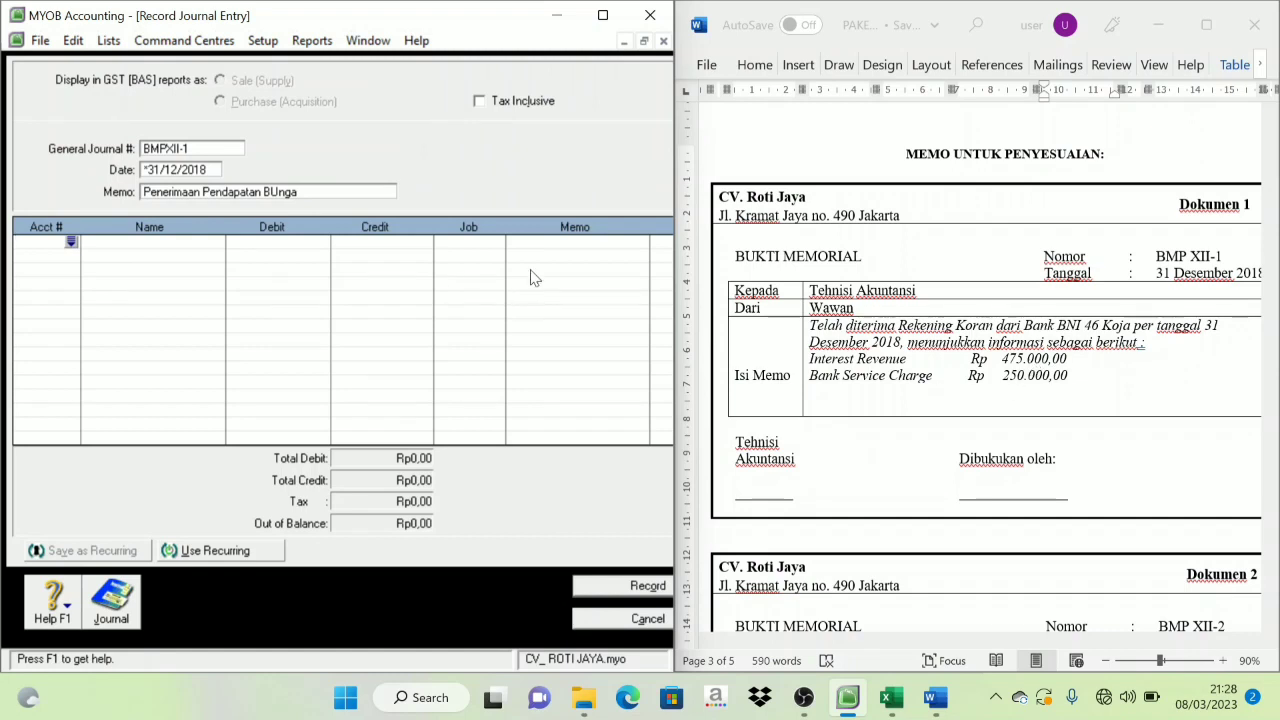
left_click(71, 242)
type("1-1120")
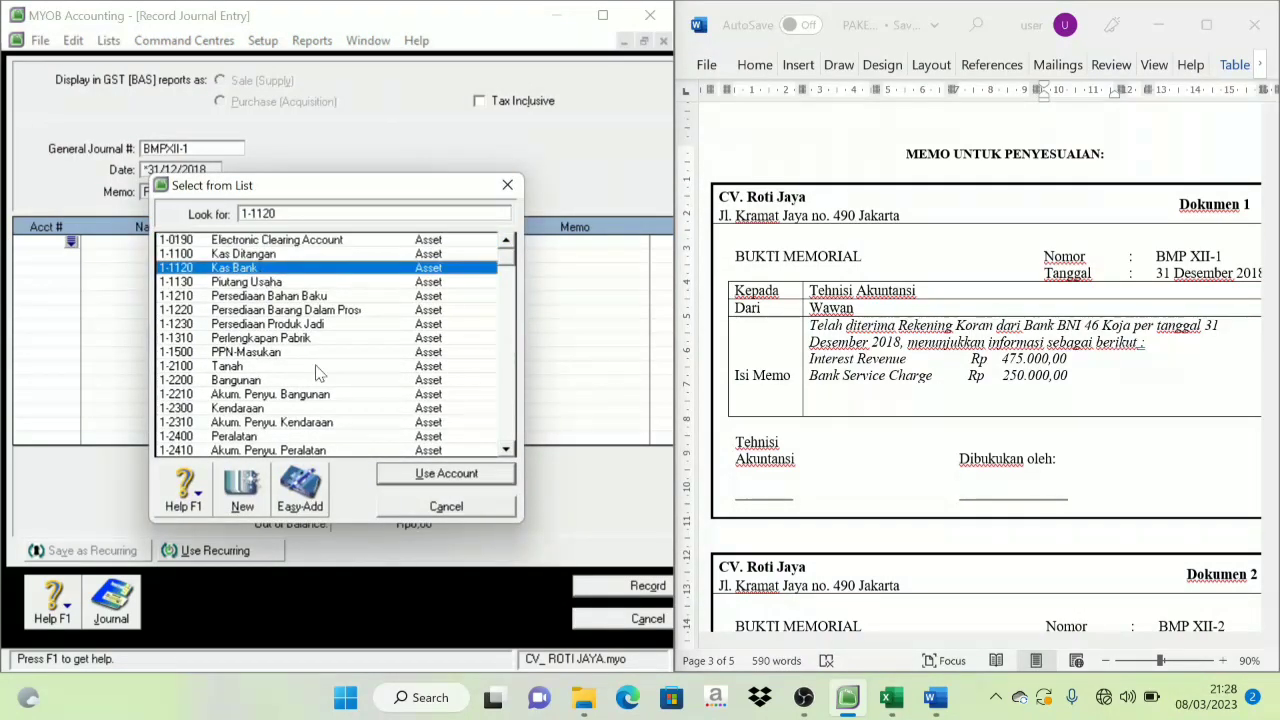
left_click(440, 474)
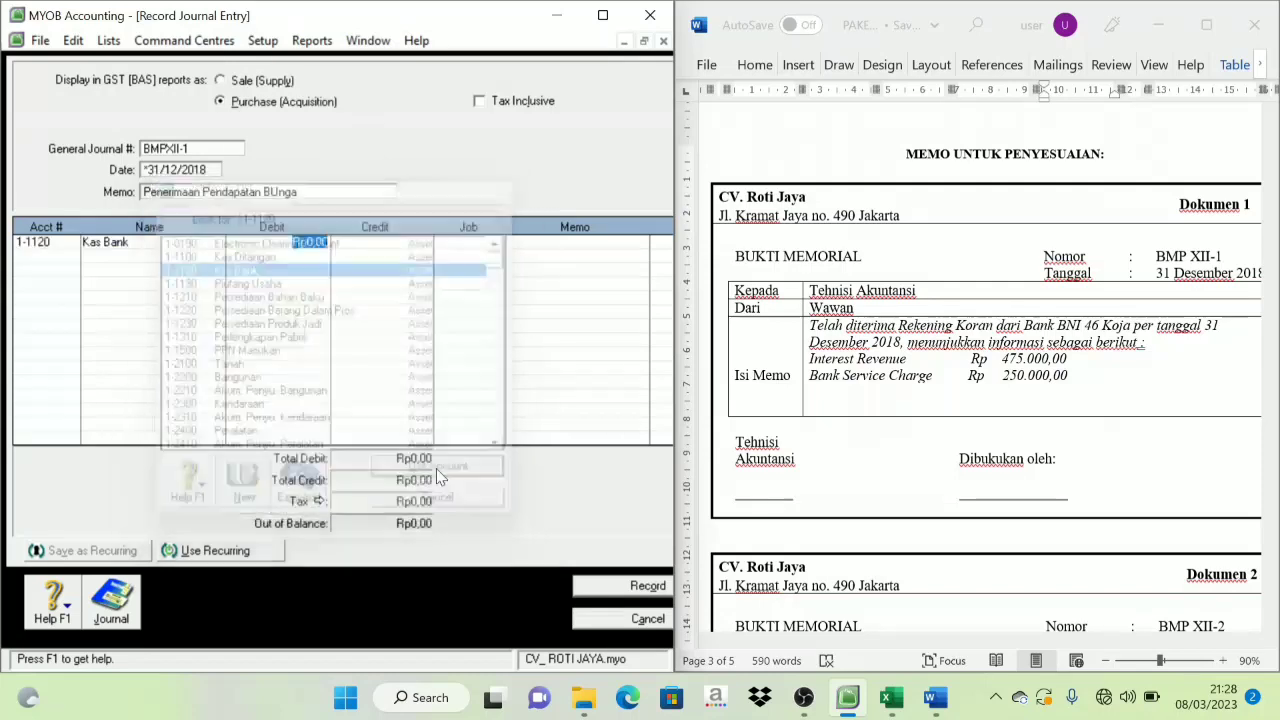
- Add account 9-1000 Beban Adminis. Bank on the second line with a debit of Rp250.000,00
left_click(36, 257)
left_click(71, 256)
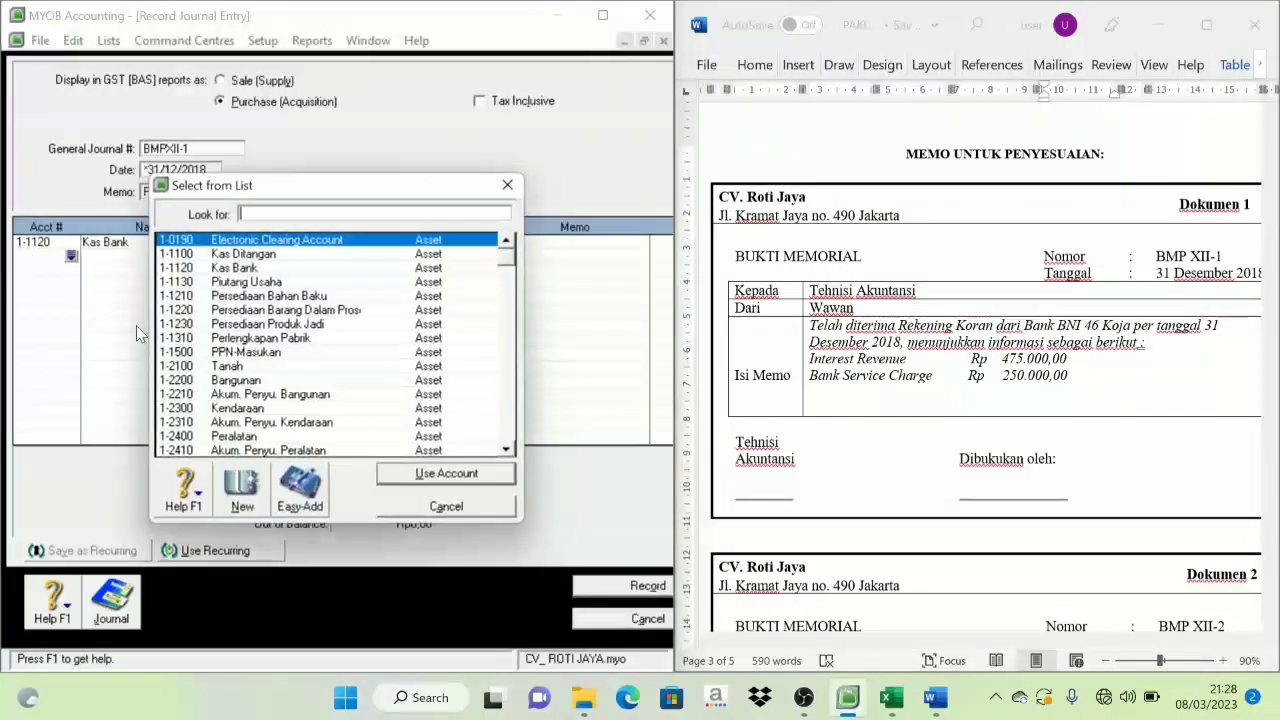
scroll(268, 335, "down", 12)
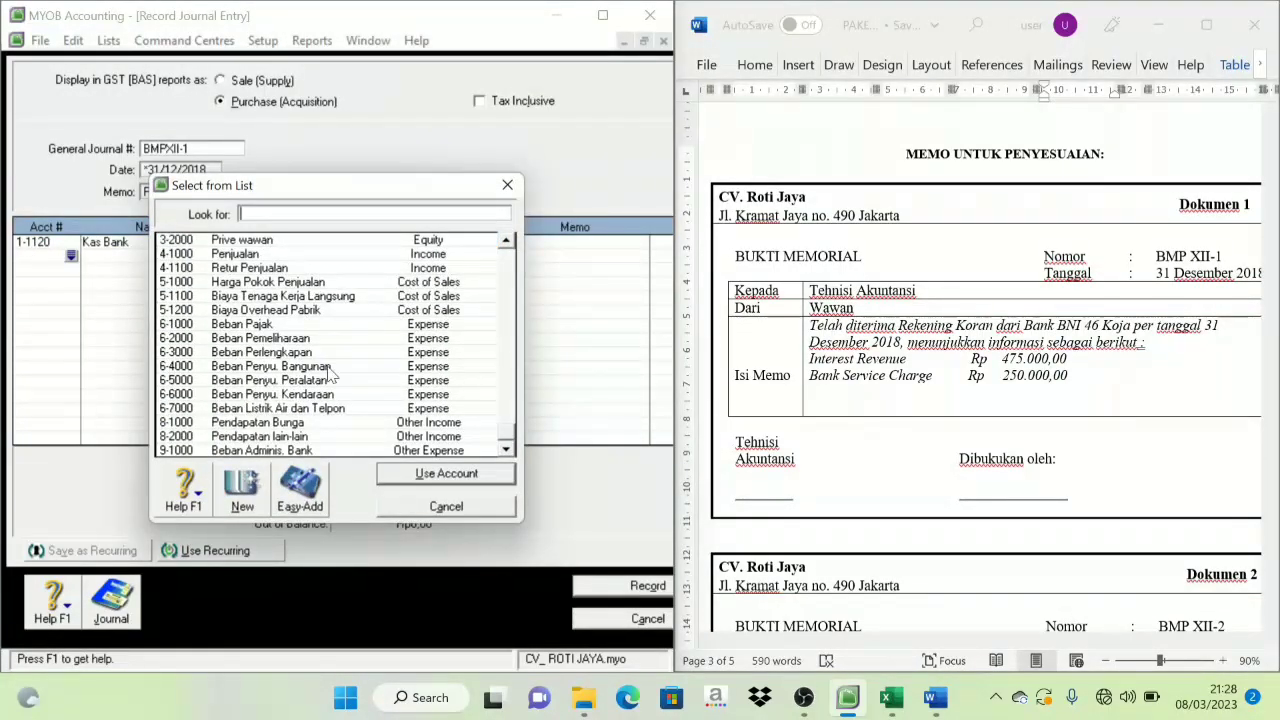
left_click(300, 451)
left_click(478, 476)
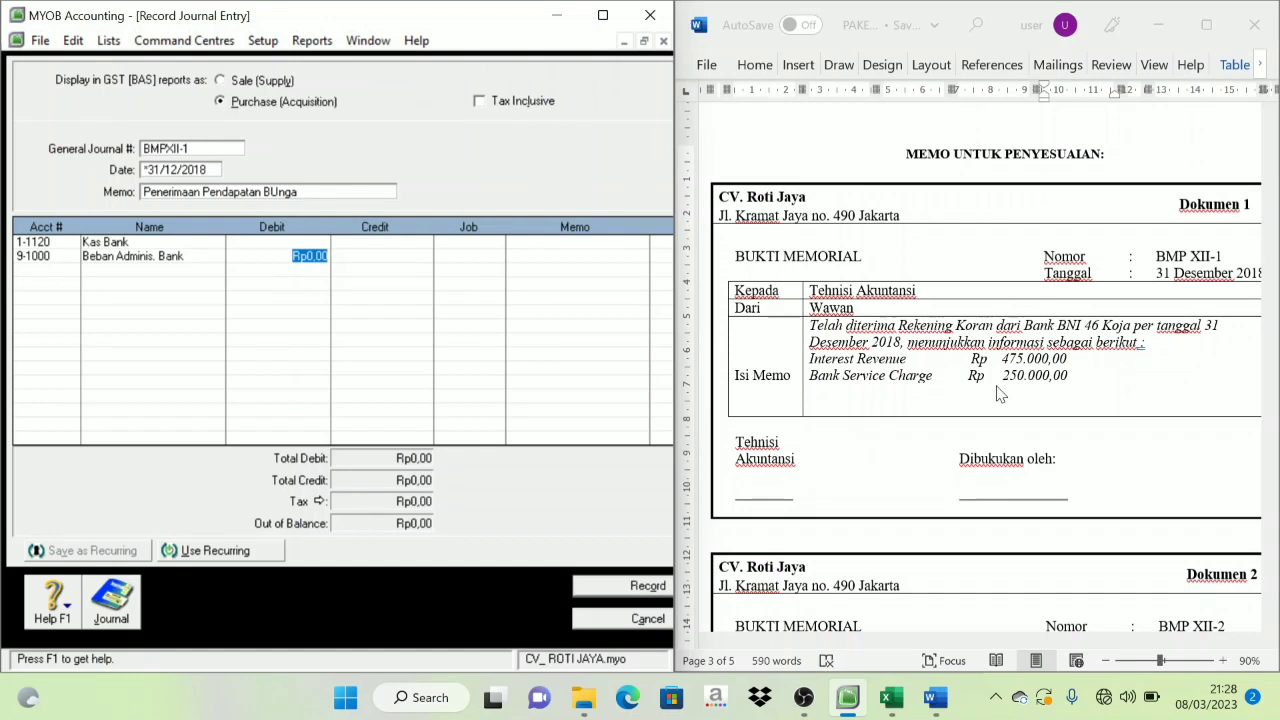
type("250000")
key("Tab")
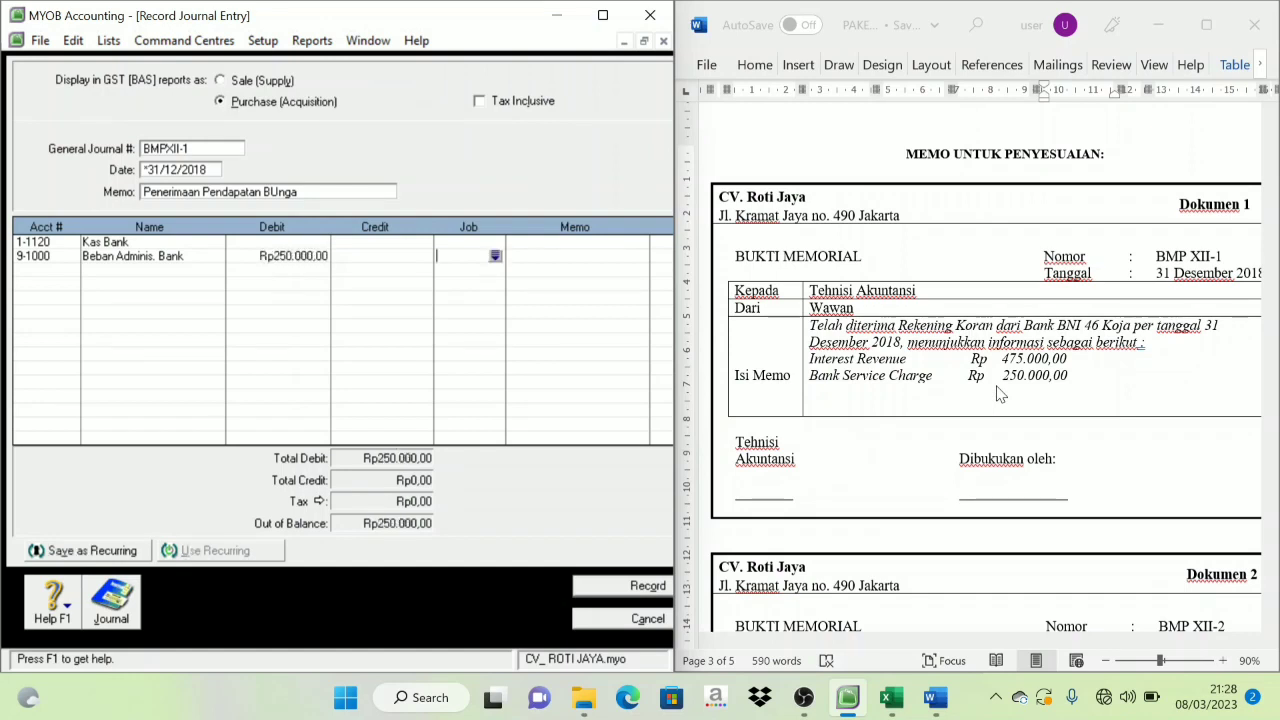
- Add account 8-1000 Pendapatan Bunga on the third line with a credit of Rp475.000,00
left_click(54, 271)
left_click(71, 270)
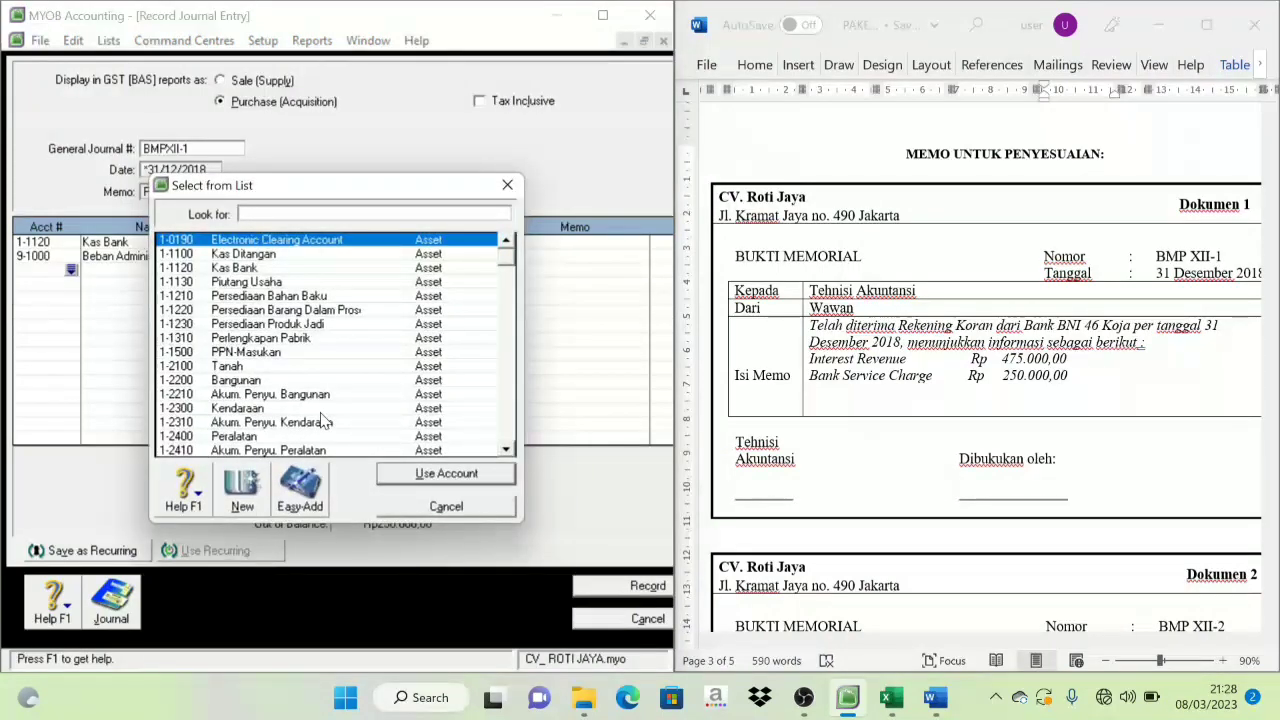
scroll(285, 440, "down", 10)
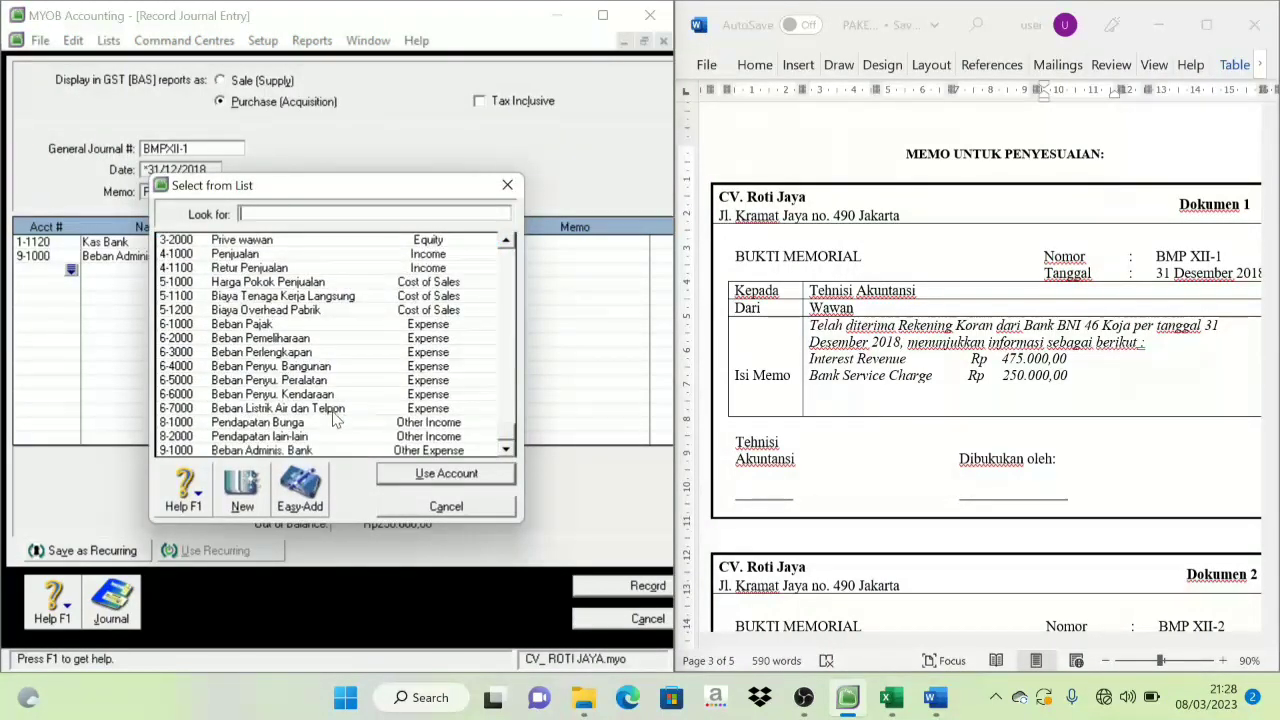
left_click(272, 424)
left_click(478, 478)
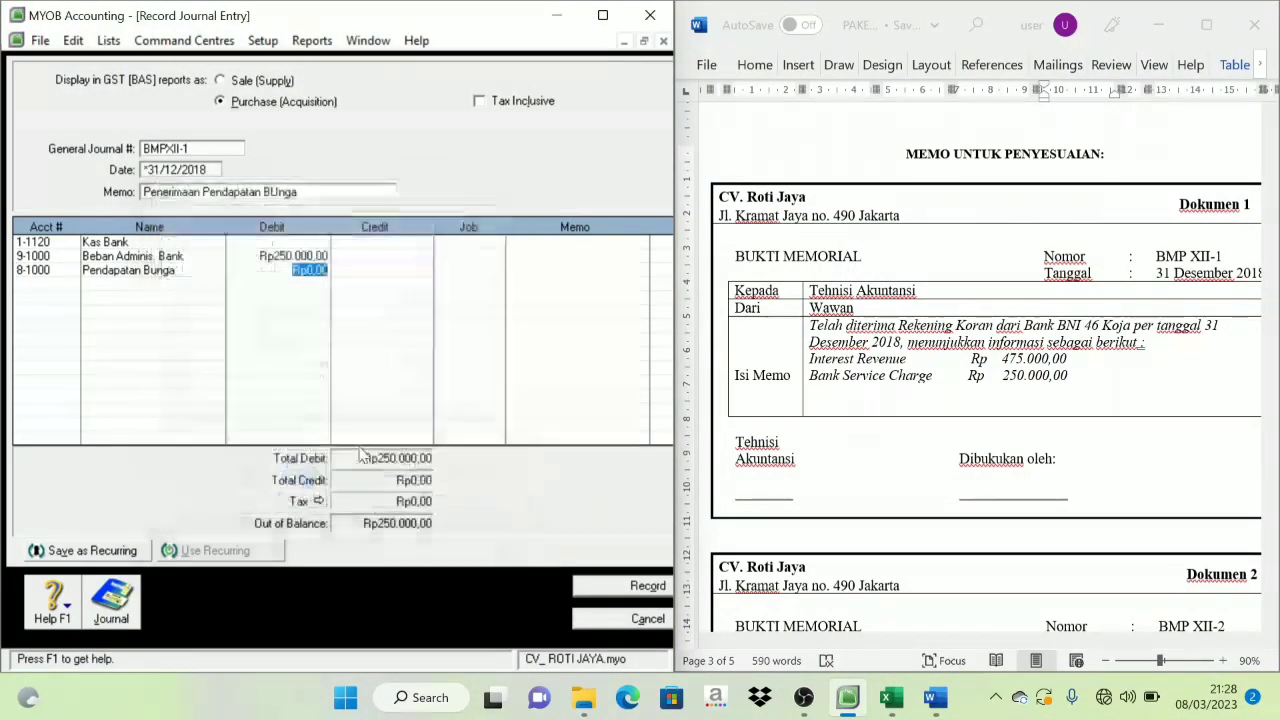
key("Tab")
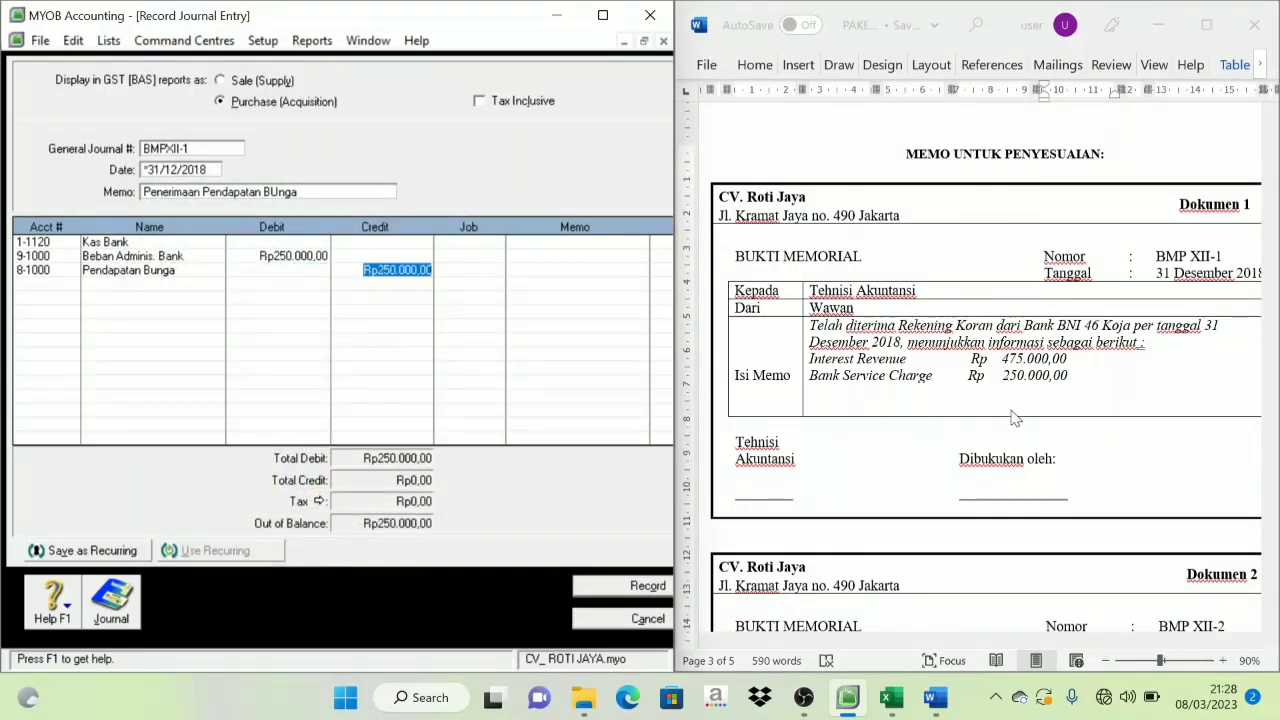
type("475000")
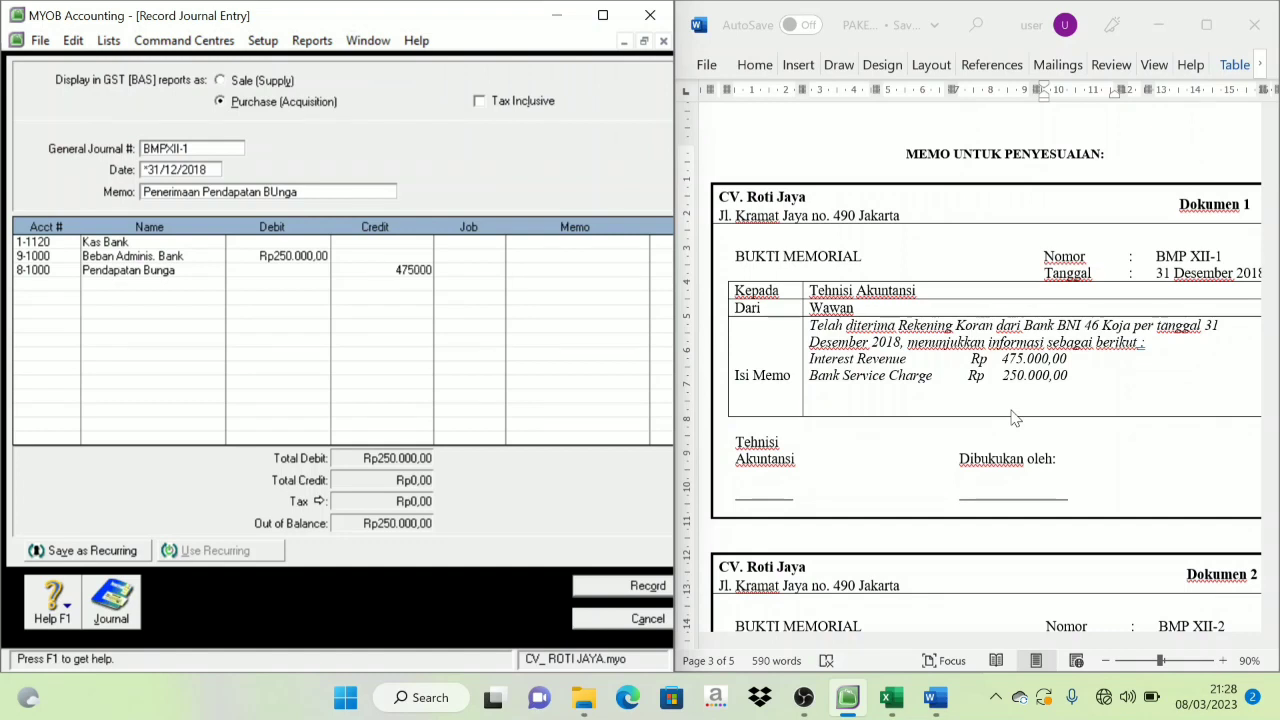
key("Tab")
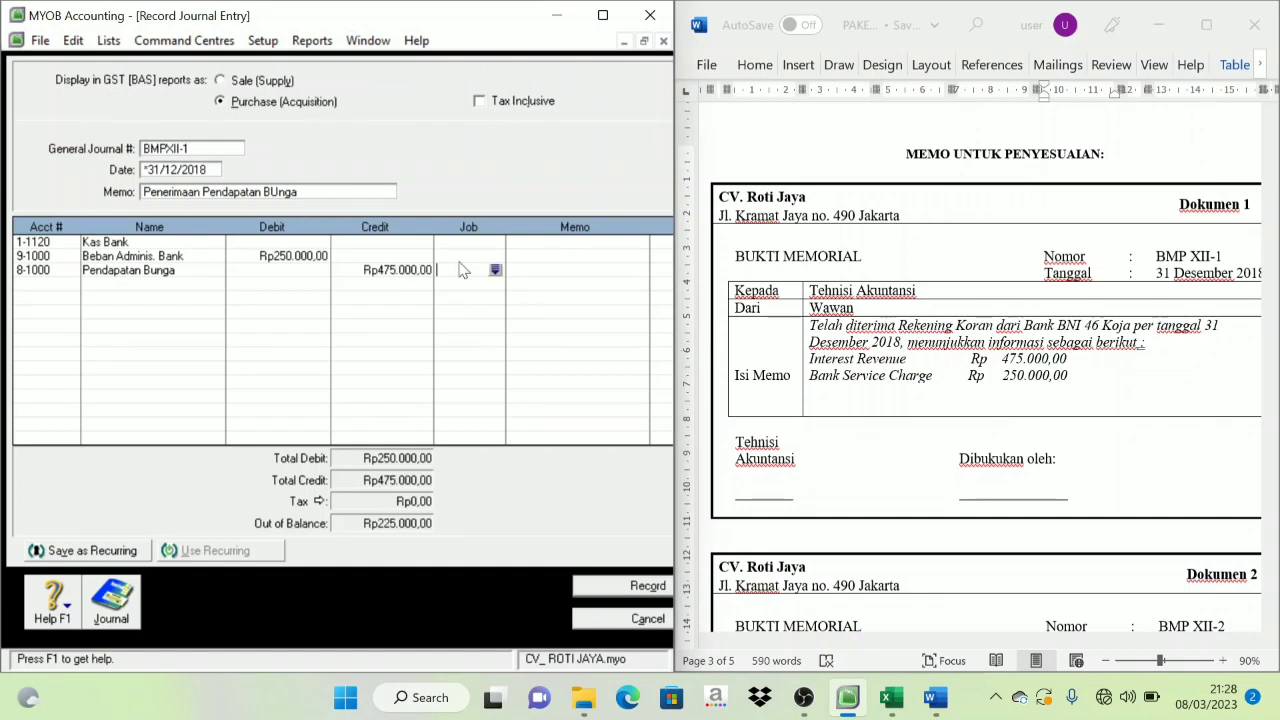
- Debit the Kas Bank line with the balancing Rp225.000,00 and record the journal entry
left_click(294, 244)
left_click(410, 247)
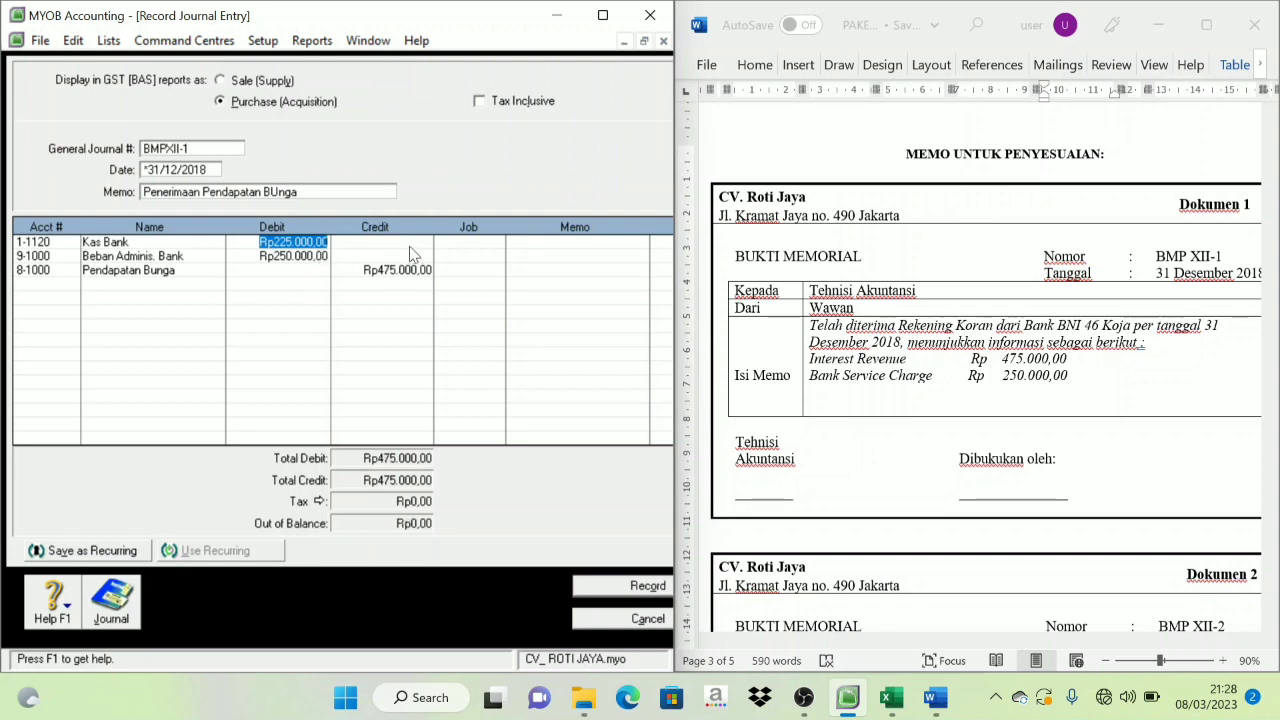
left_click(648, 585)
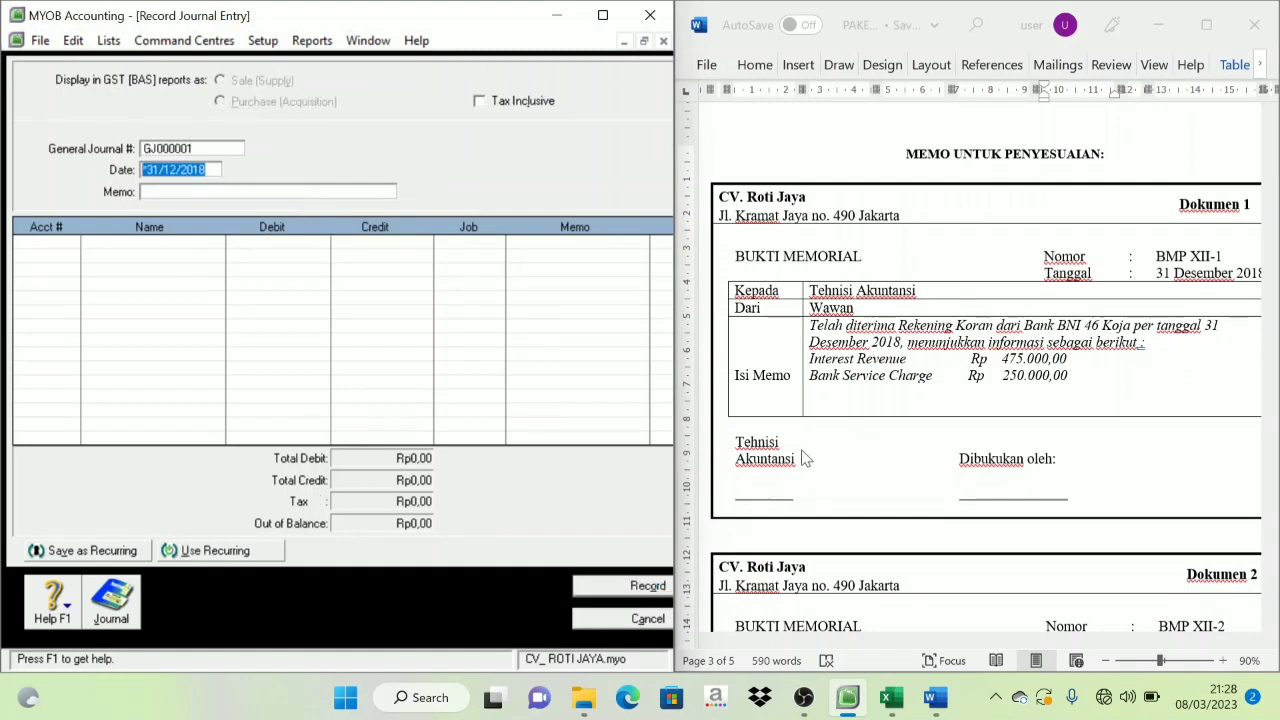
- Number the new journal entry for Dokumen 2 BMPXII-2 and set its memo to "Data Penyesuaian Akhir Periode"
scroll(905, 375, "down", 3)
scroll(905, 375, "down", 1)
scroll(840, 410, "down", 1)
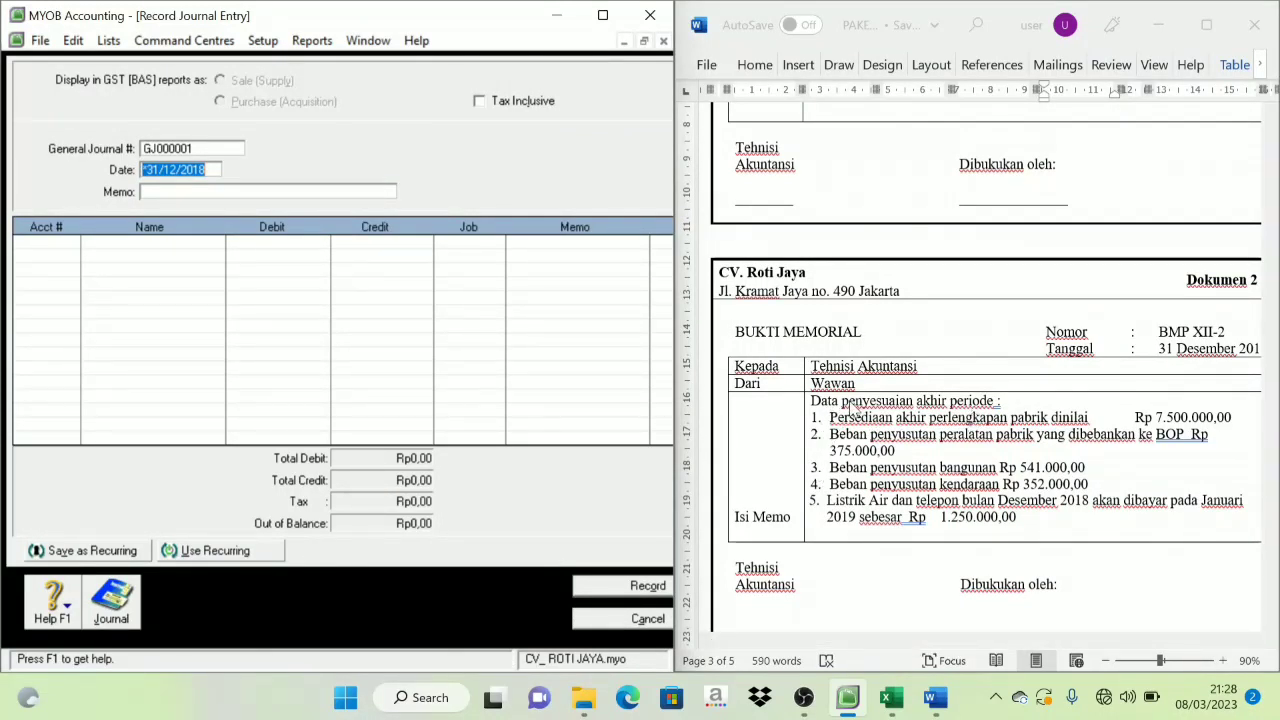
left_click(167, 151)
type("B")
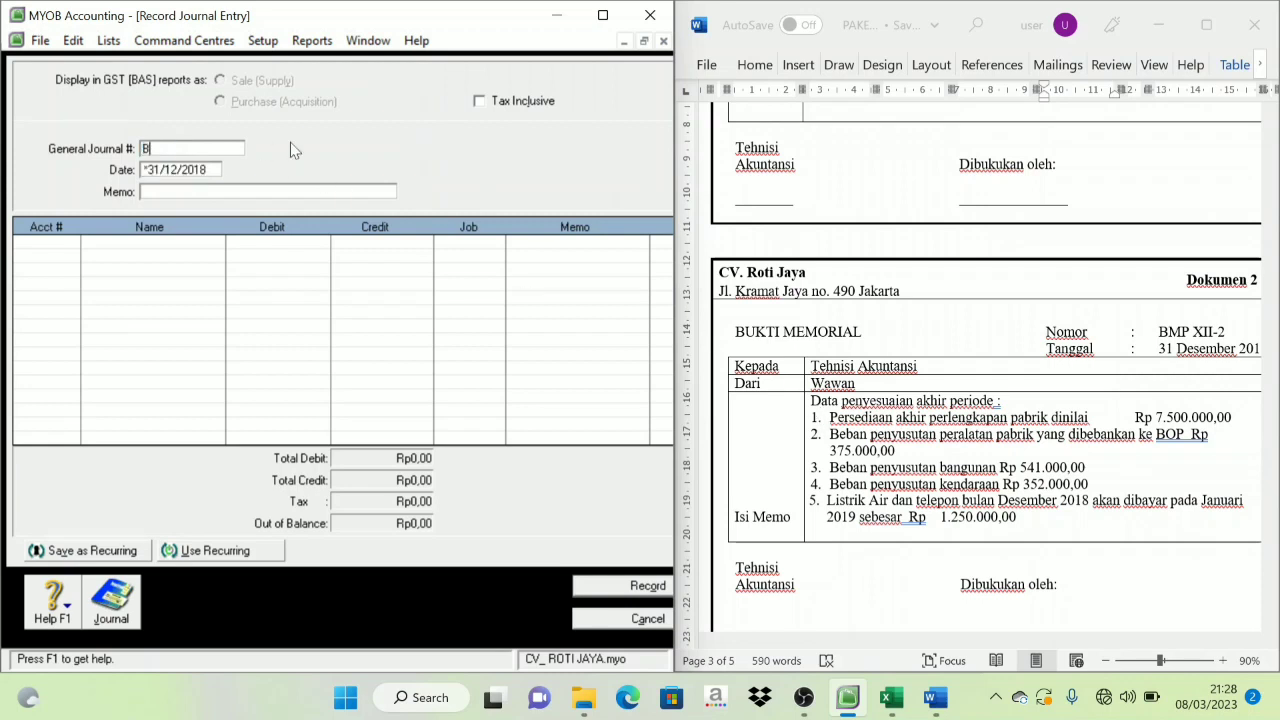
type("MPXII-2")
key("Tab")
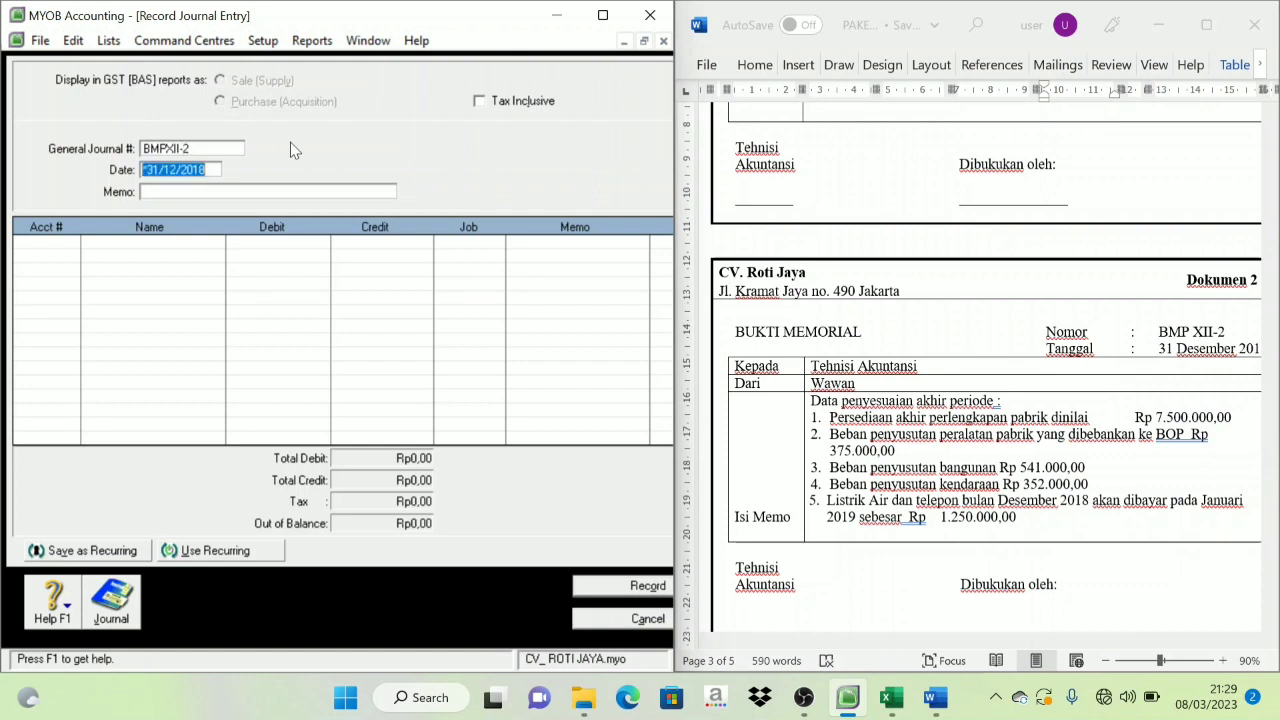
key("Tab")
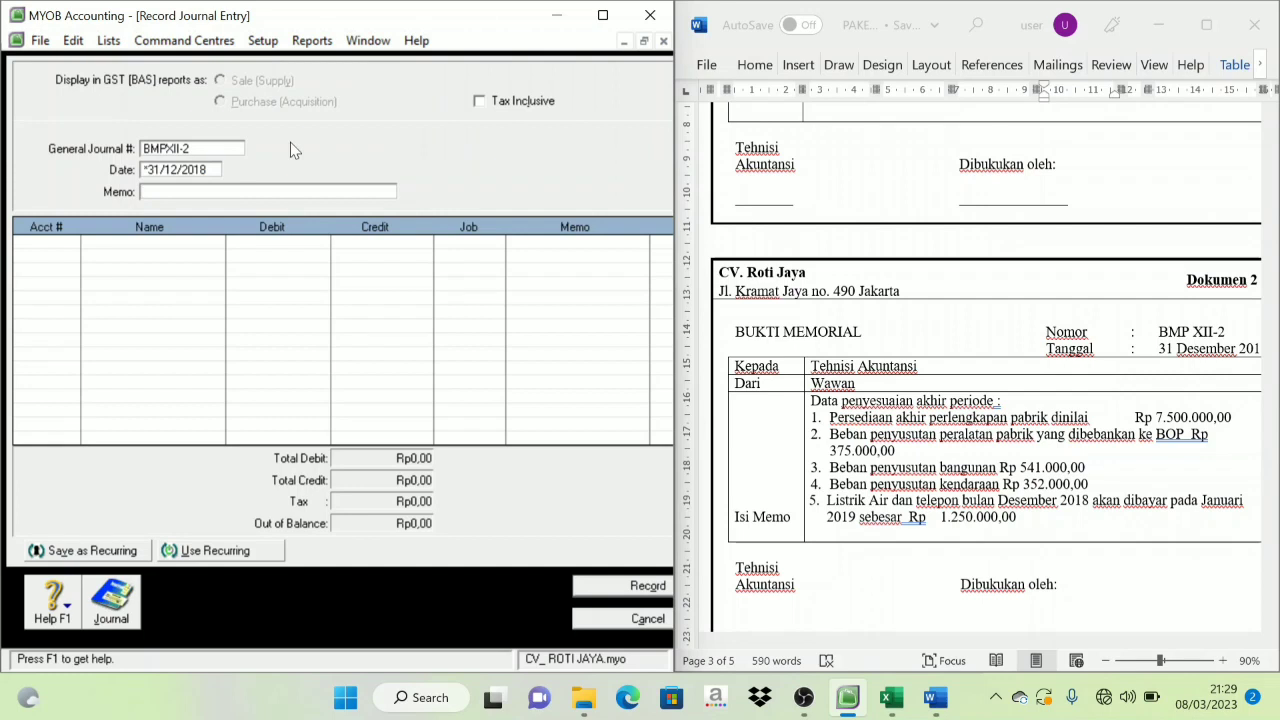
type("Data Penyesuaian Akh")
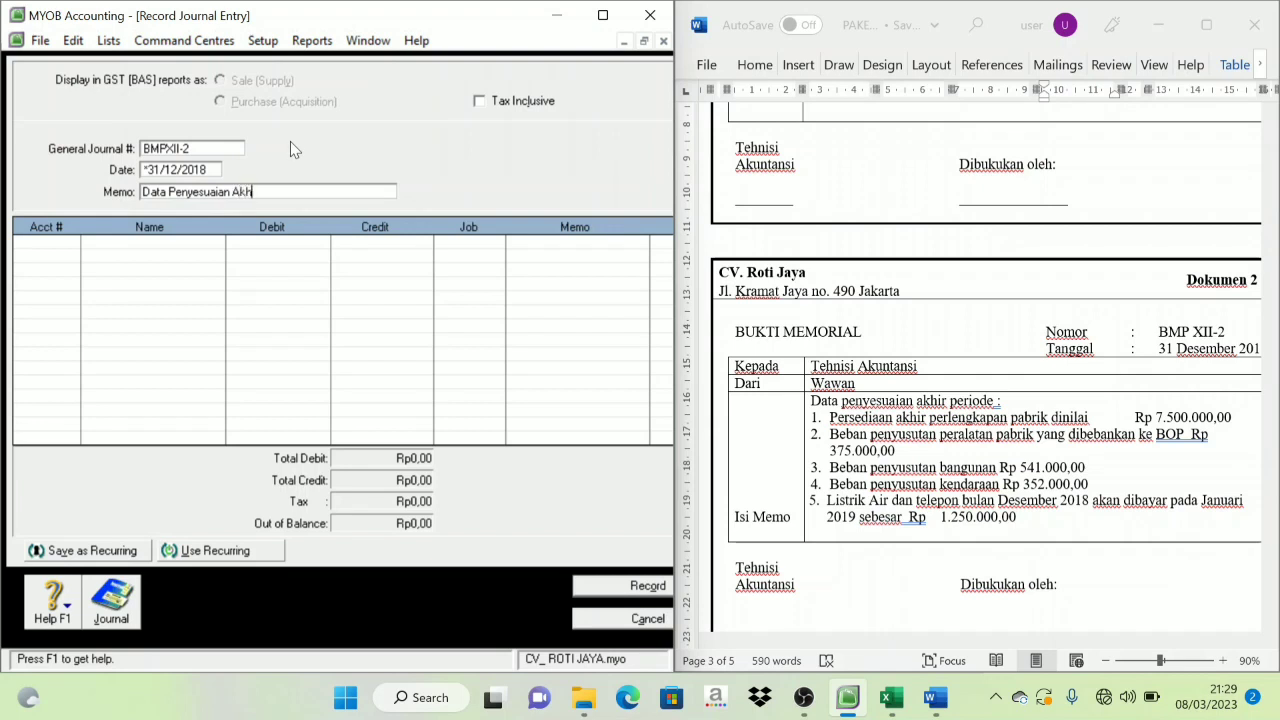
type("ir Periode")
- Look up the balance of 1-1310 Perlengkapan Pabrik in the accounts list and return to the journal entry
left_click(110, 42)
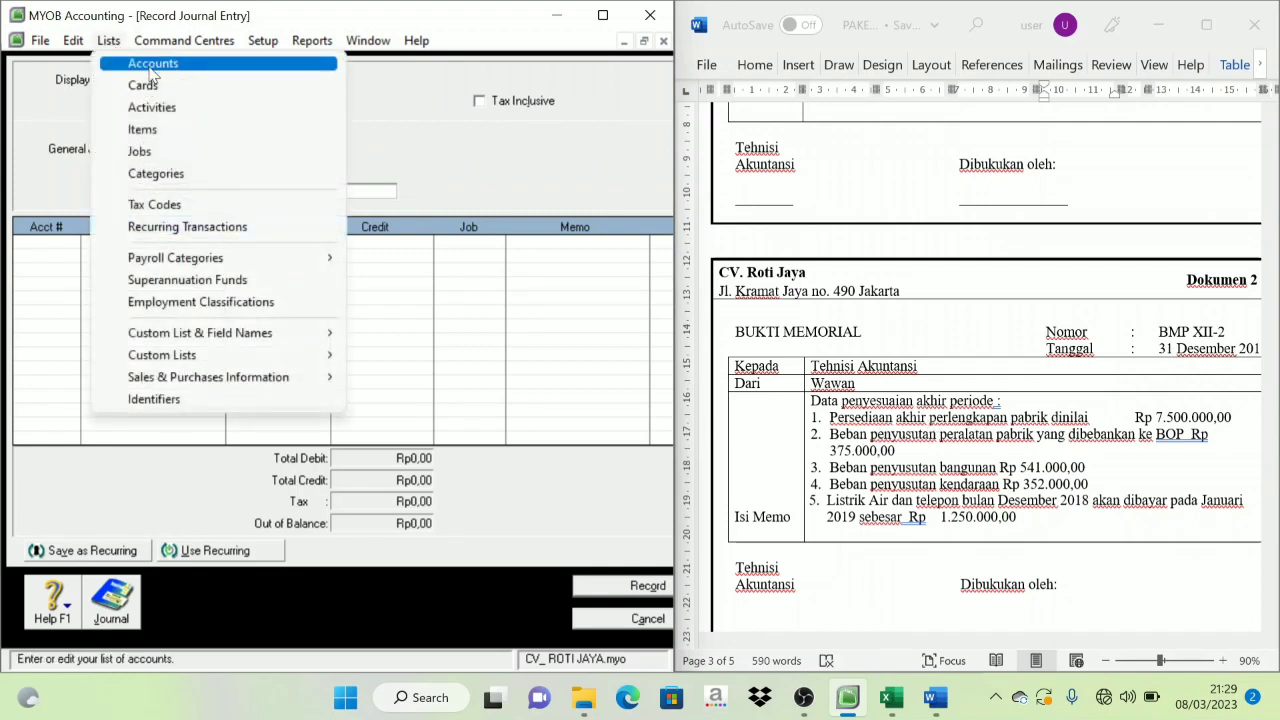
left_click(150, 63)
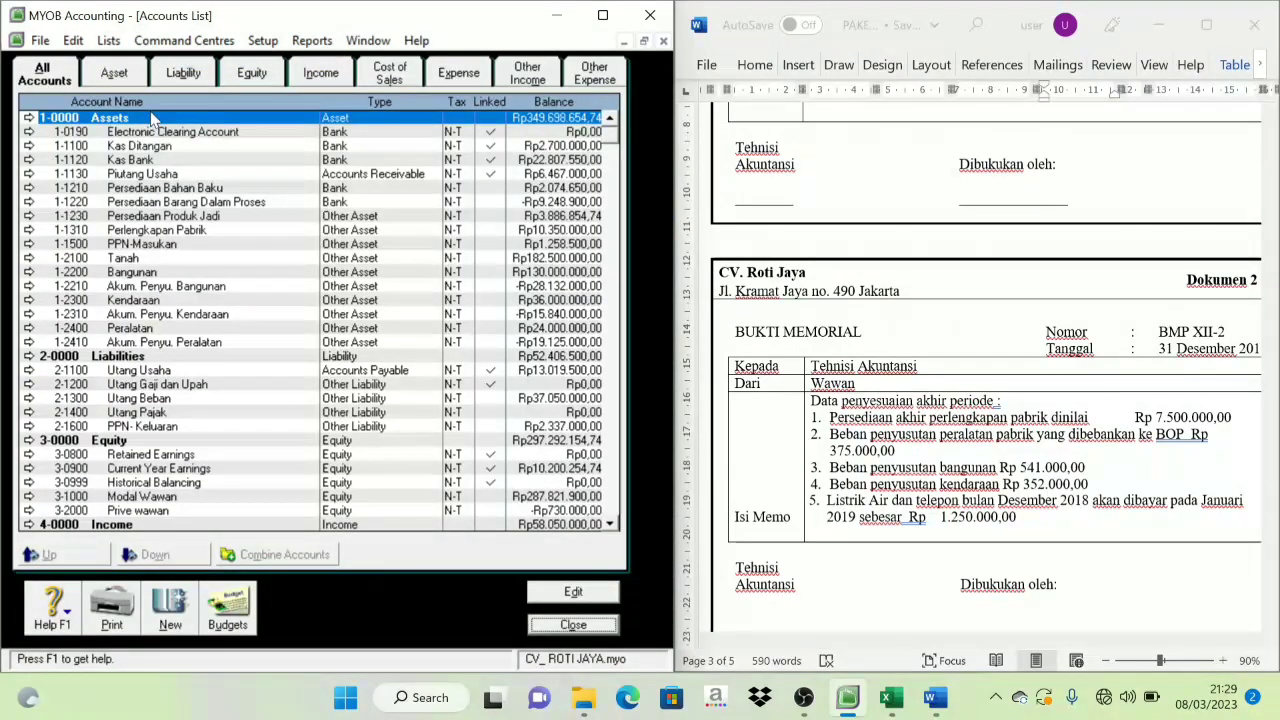
left_click(170, 232)
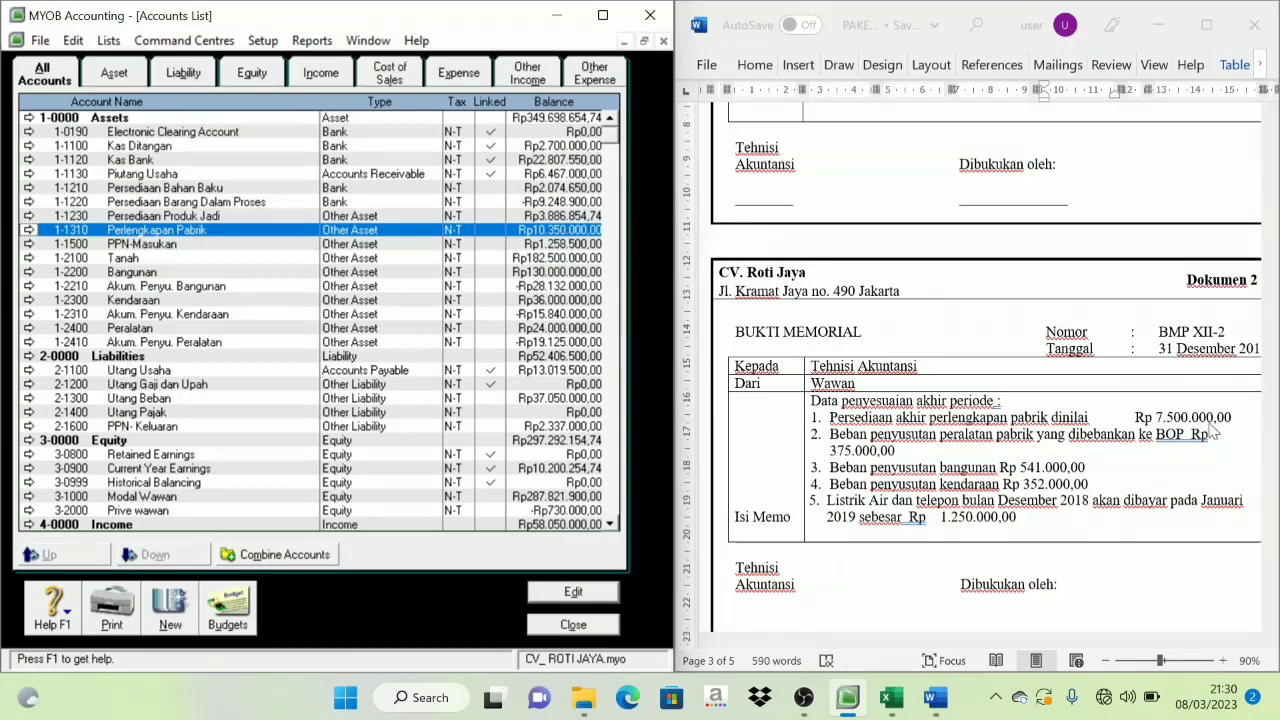
left_click(1044, 180)
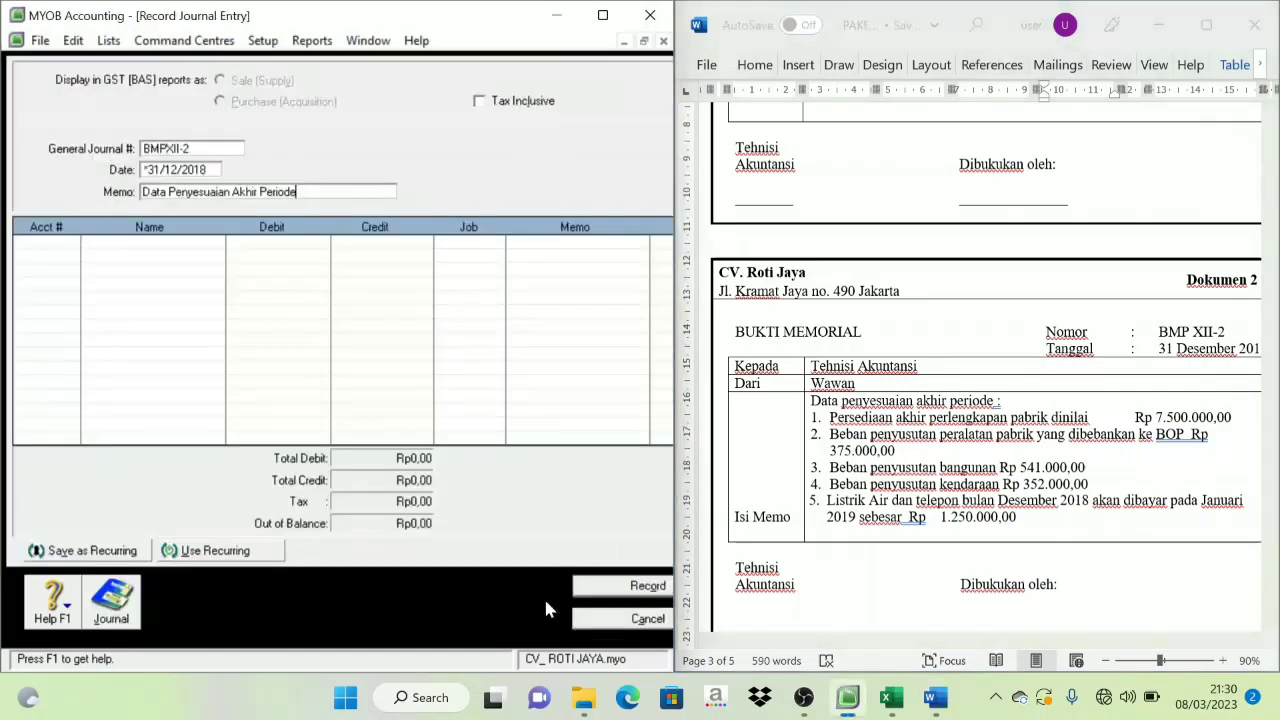
- Add account 6-3000 Beban Perlengkapan on the first line with a debit of Rp2.850.000,00
left_click(52, 243)
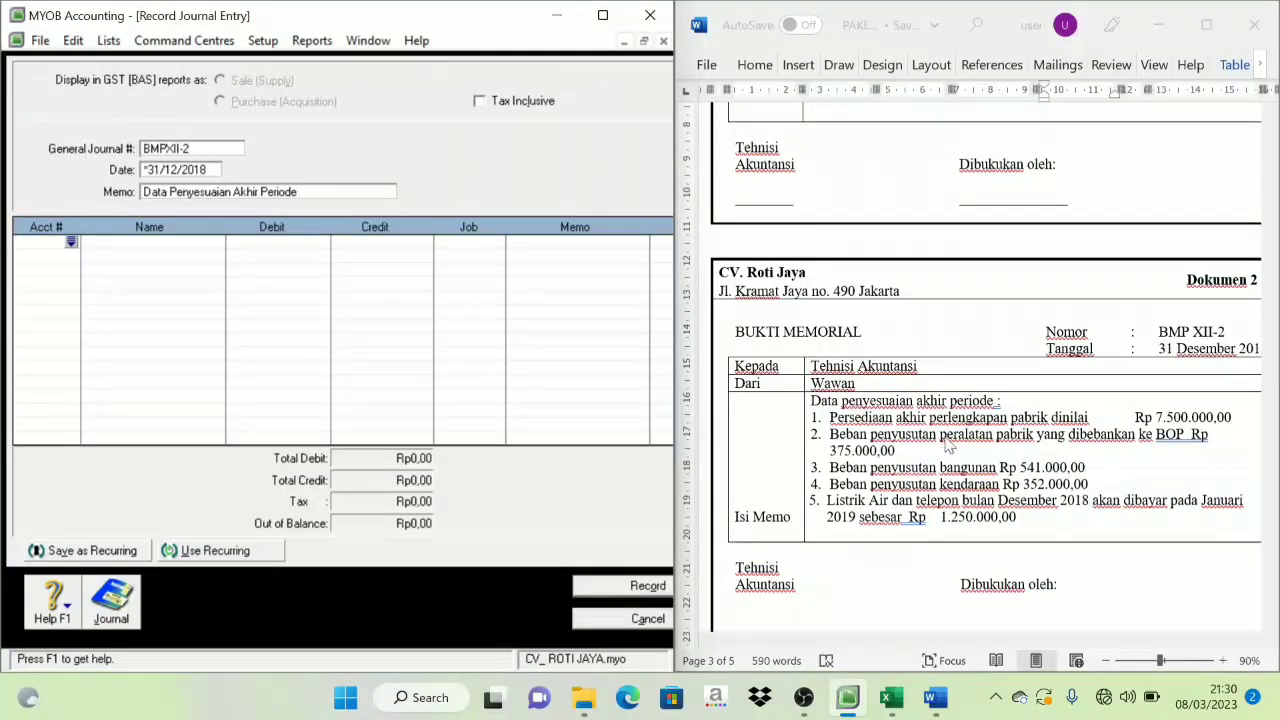
left_click(71, 243)
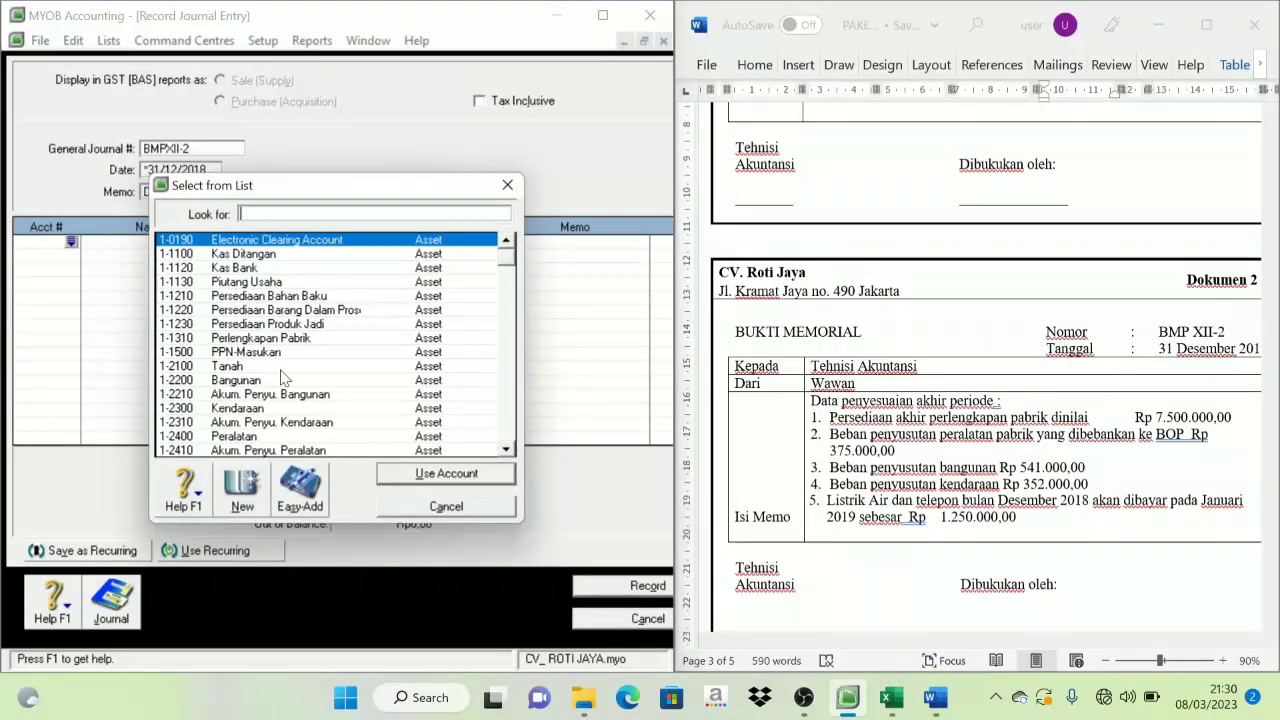
scroll(282, 377, "down", 7)
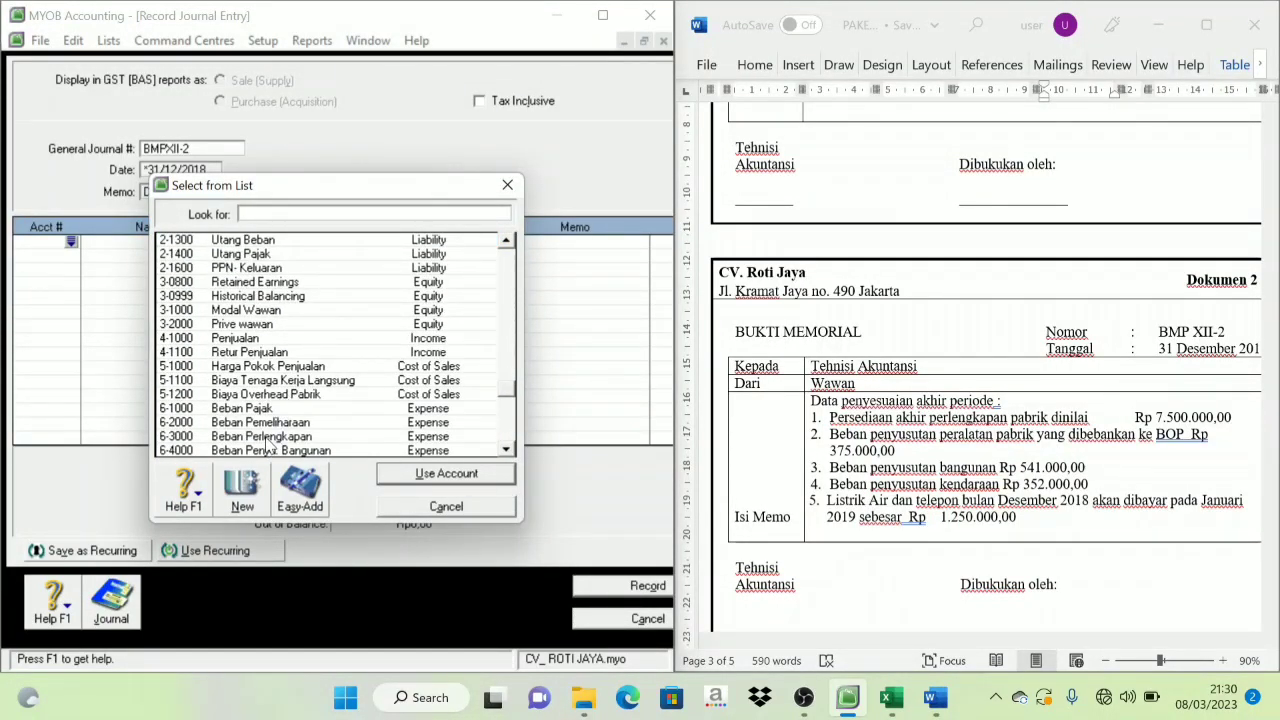
left_click(268, 437)
left_click(440, 474)
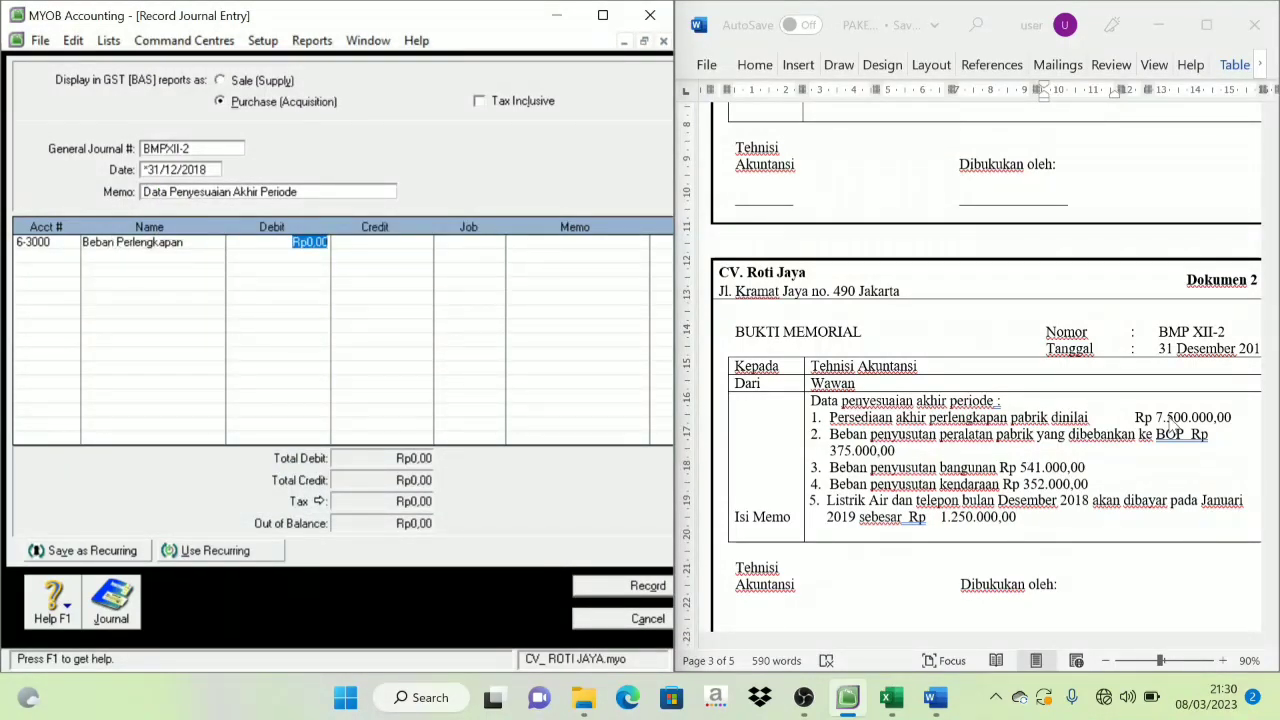
type("2.")
type("850.000")
key("Tab")
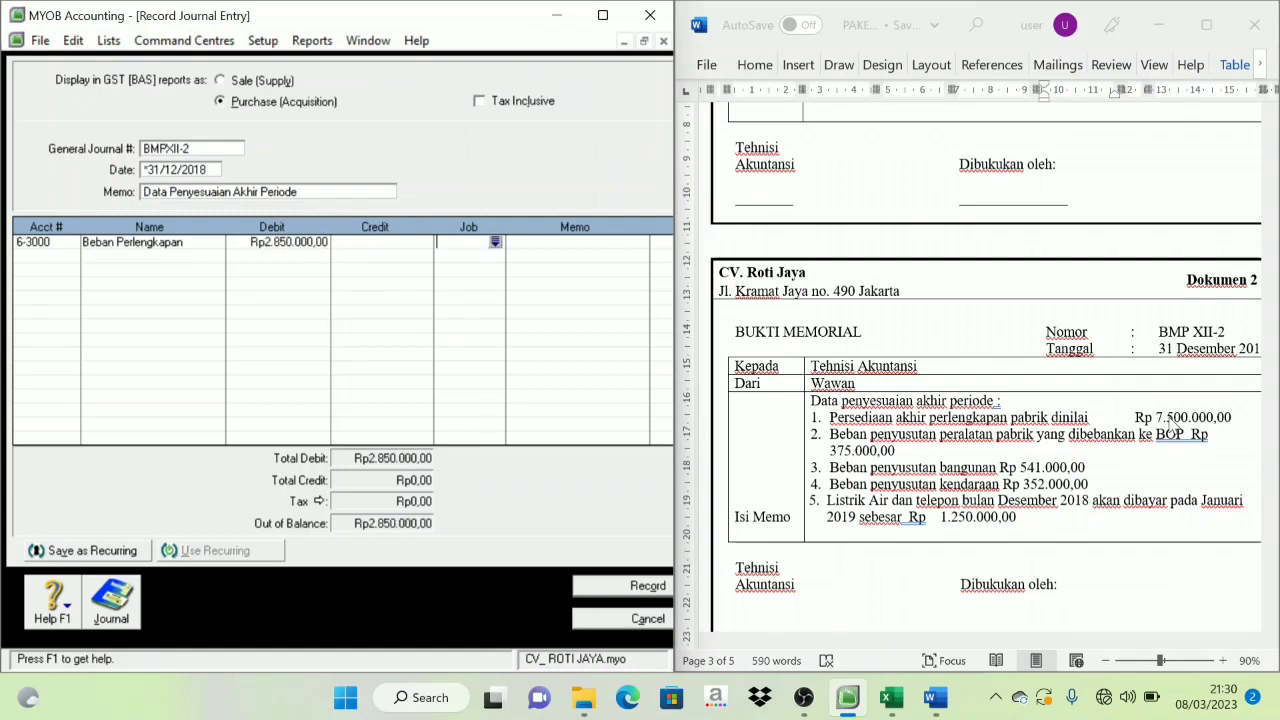
- Add account 1-1310 Perlengkapan Pabrik on the second line with the balancing credit of Rp2.850.000,00
left_click(52, 258)
left_click(70, 257)
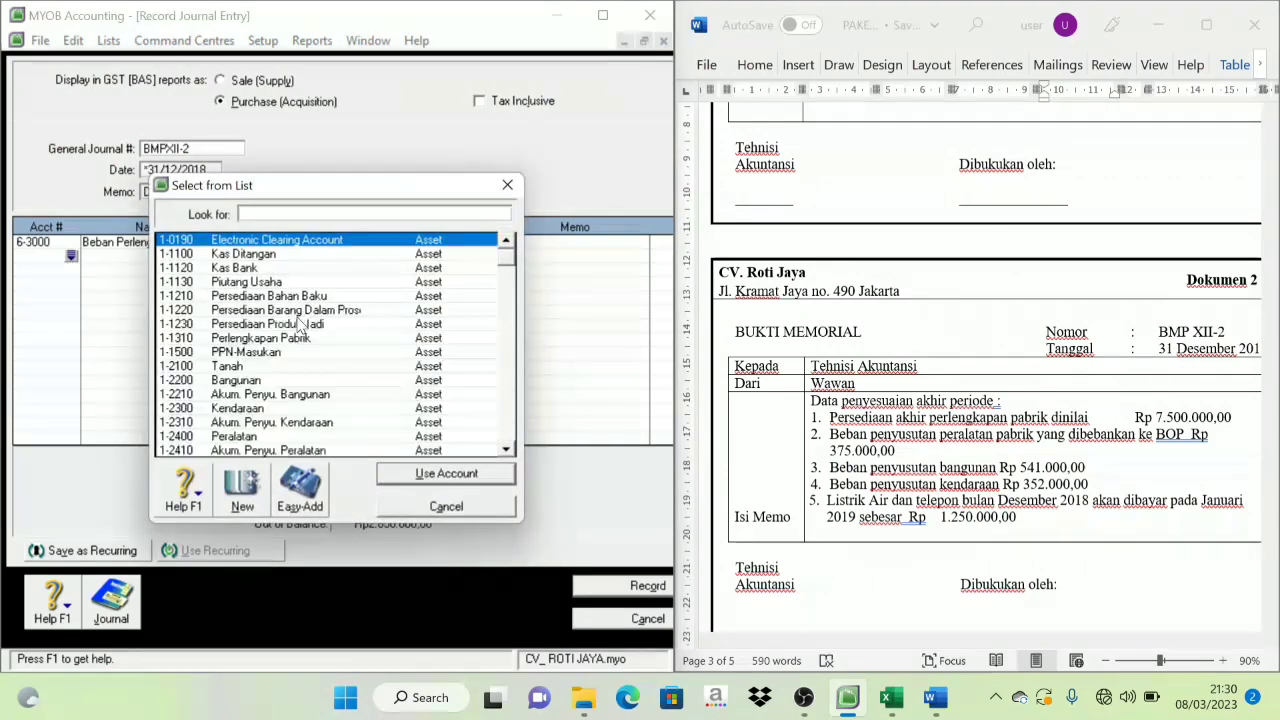
left_click(275, 339)
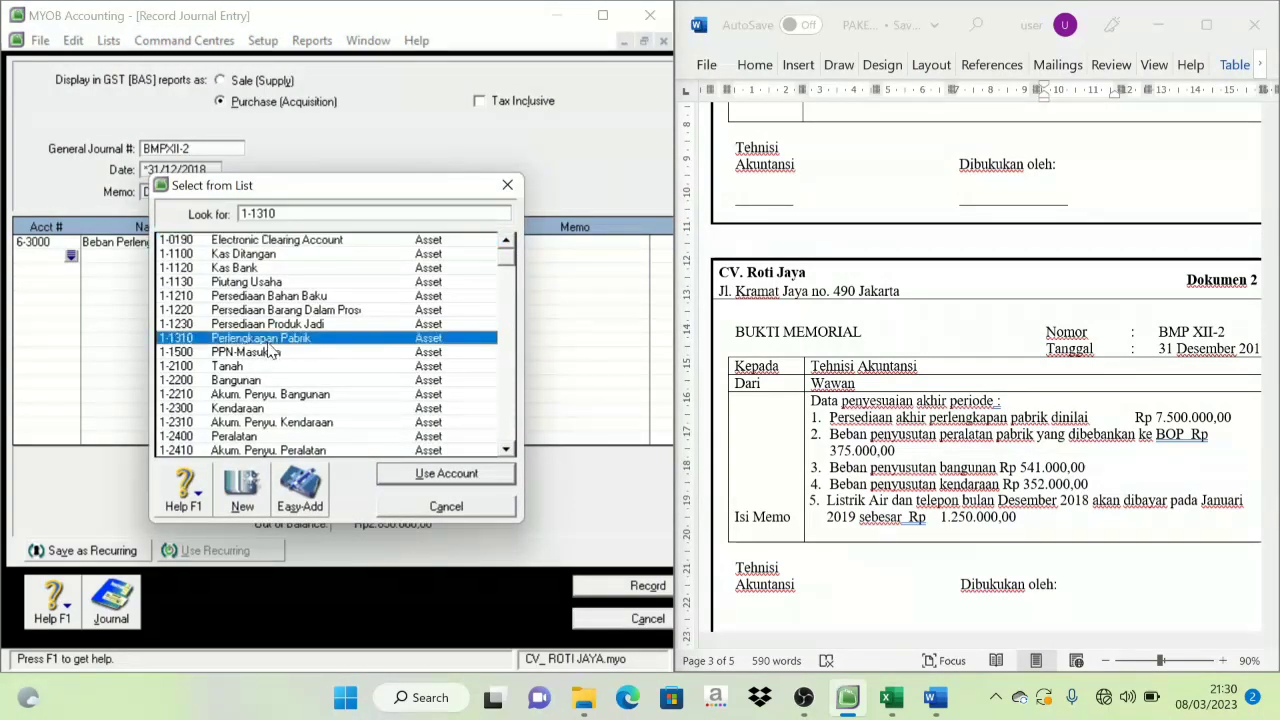
left_click(468, 476)
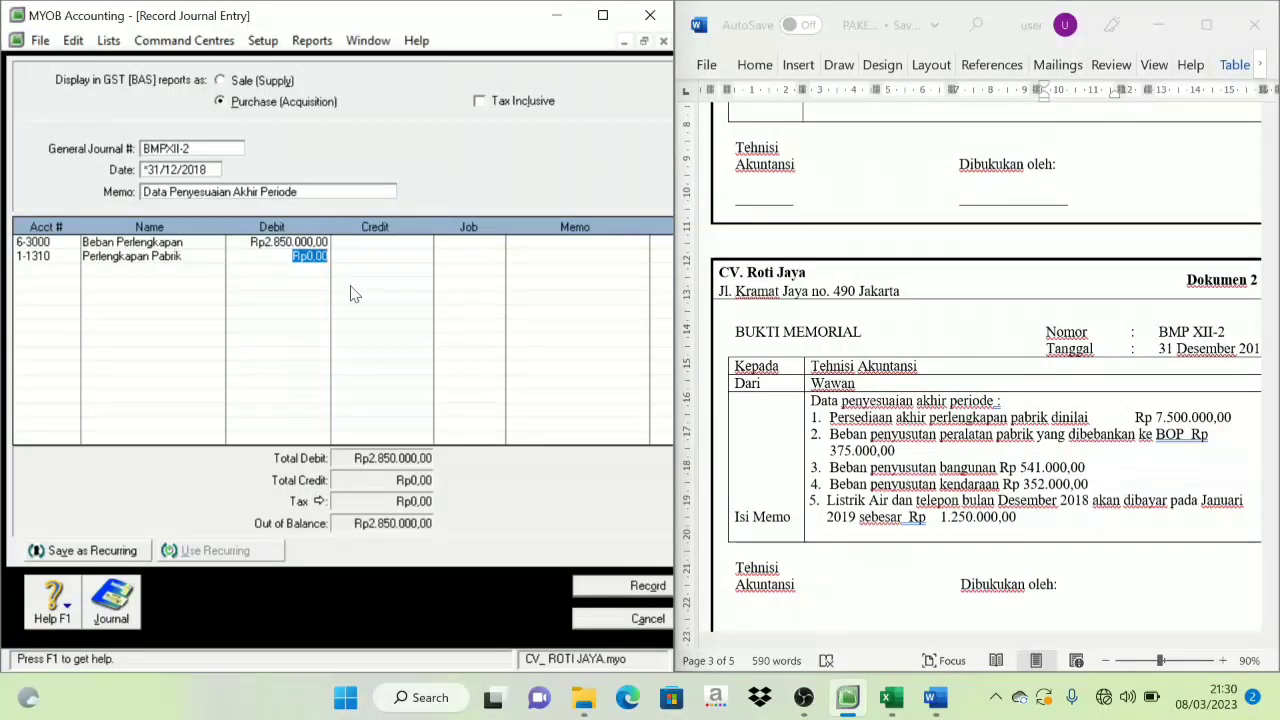
key("Tab")
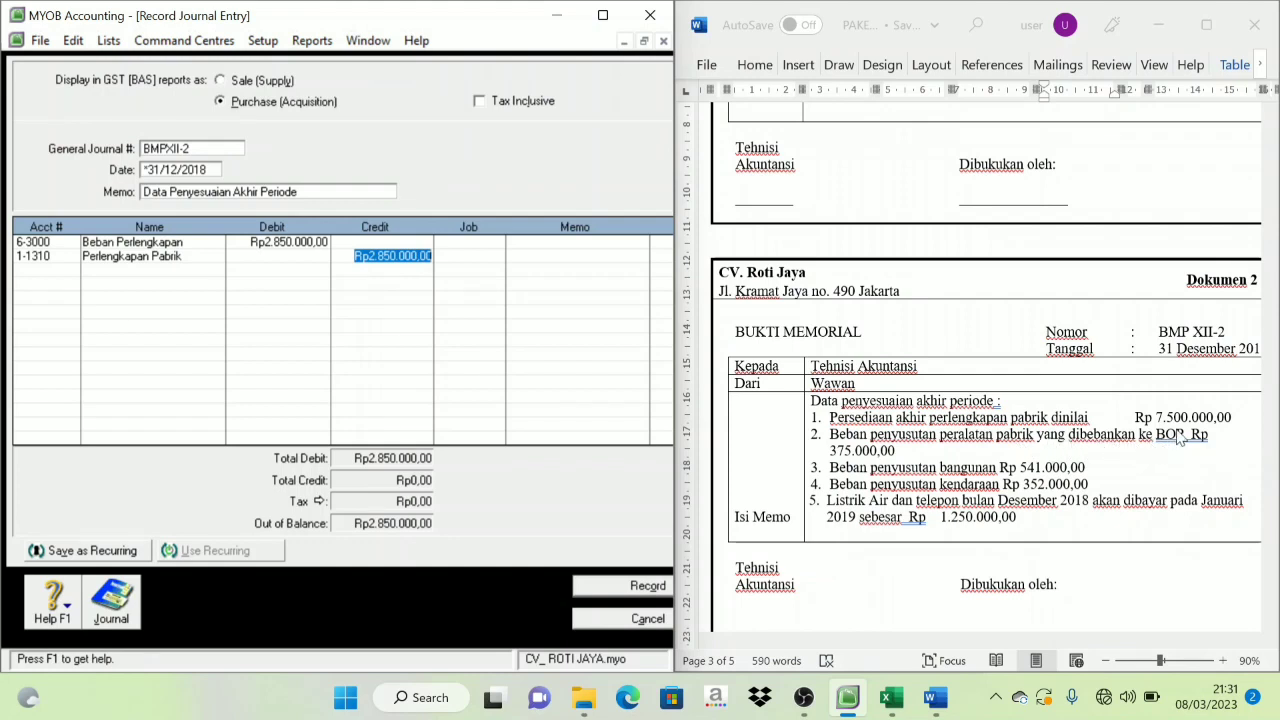
- Add account 5-1200 Biaya Overhead Pabrik on the third line with a debit of Rp375.000,00
left_click(71, 271)
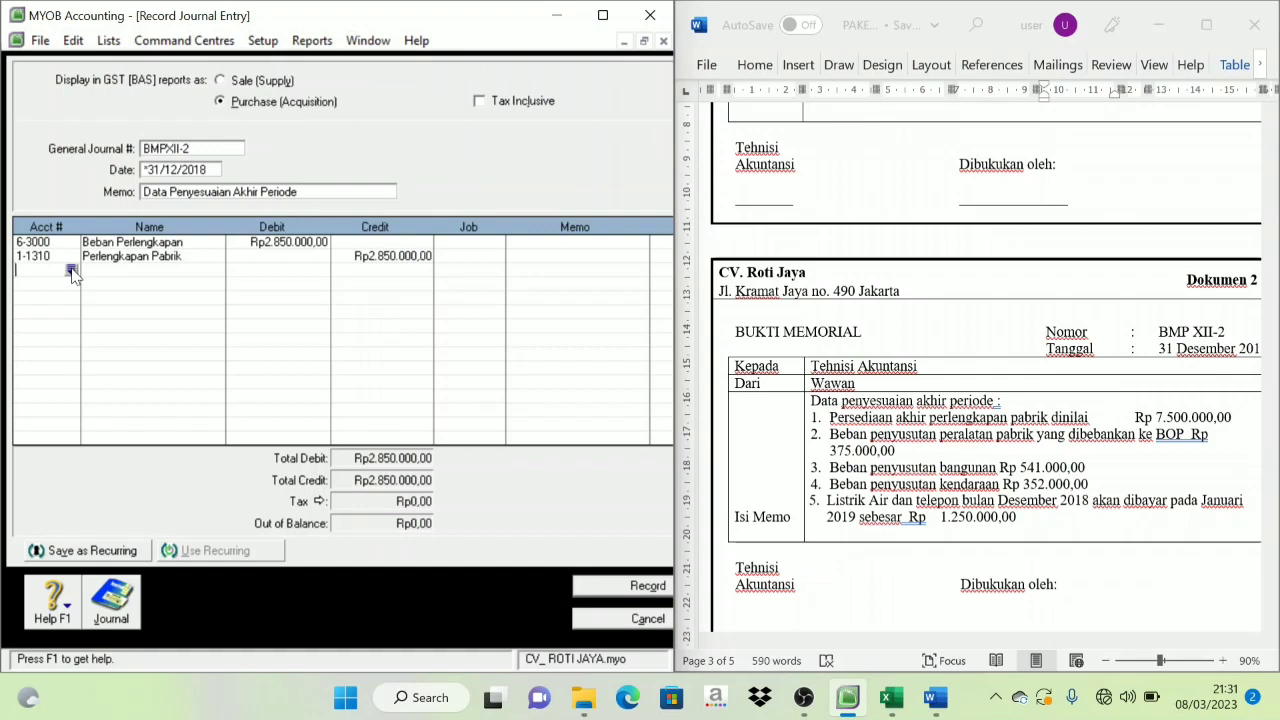
left_click(71, 270)
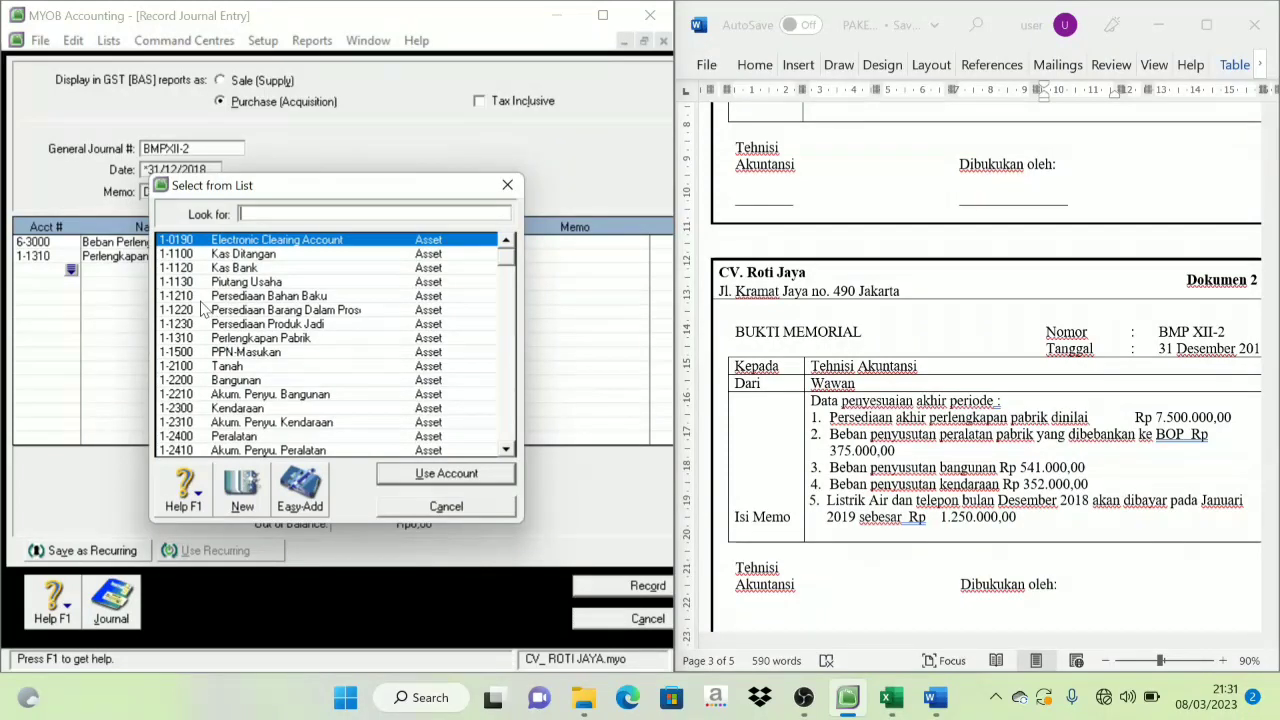
scroll(245, 375, "down", 3)
scroll(252, 398, "down", 2)
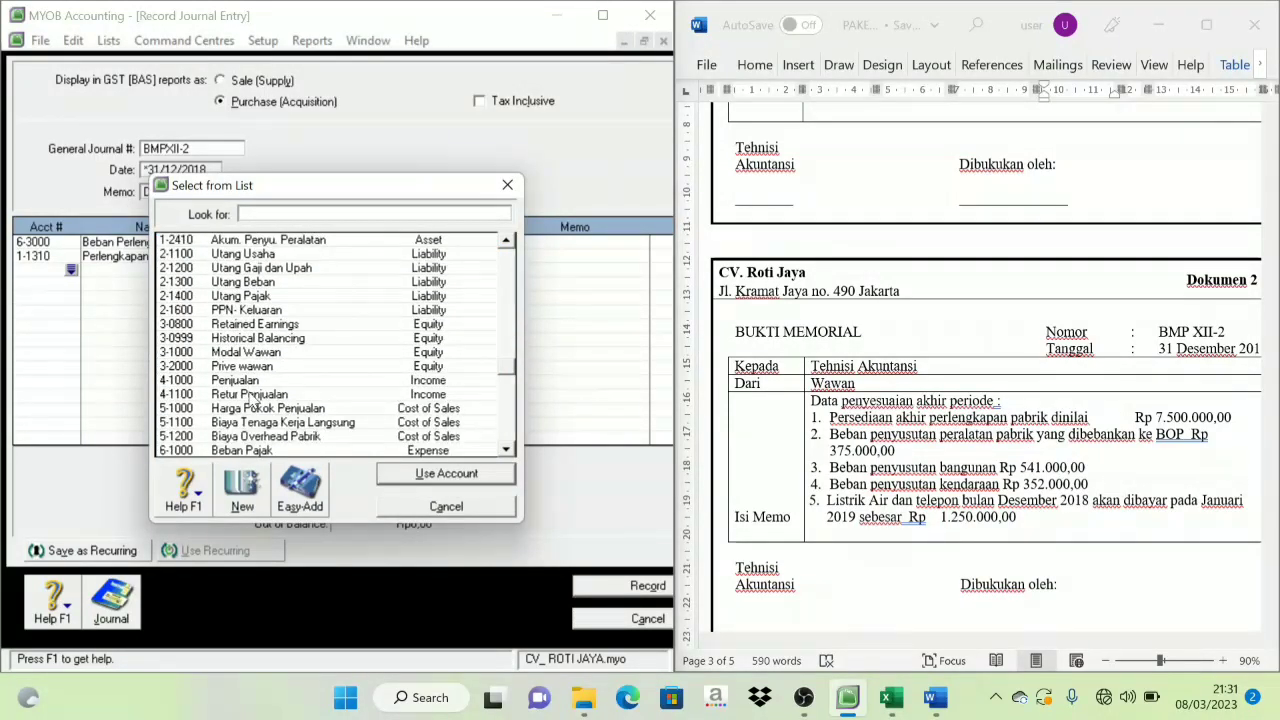
scroll(254, 402, "down", 1)
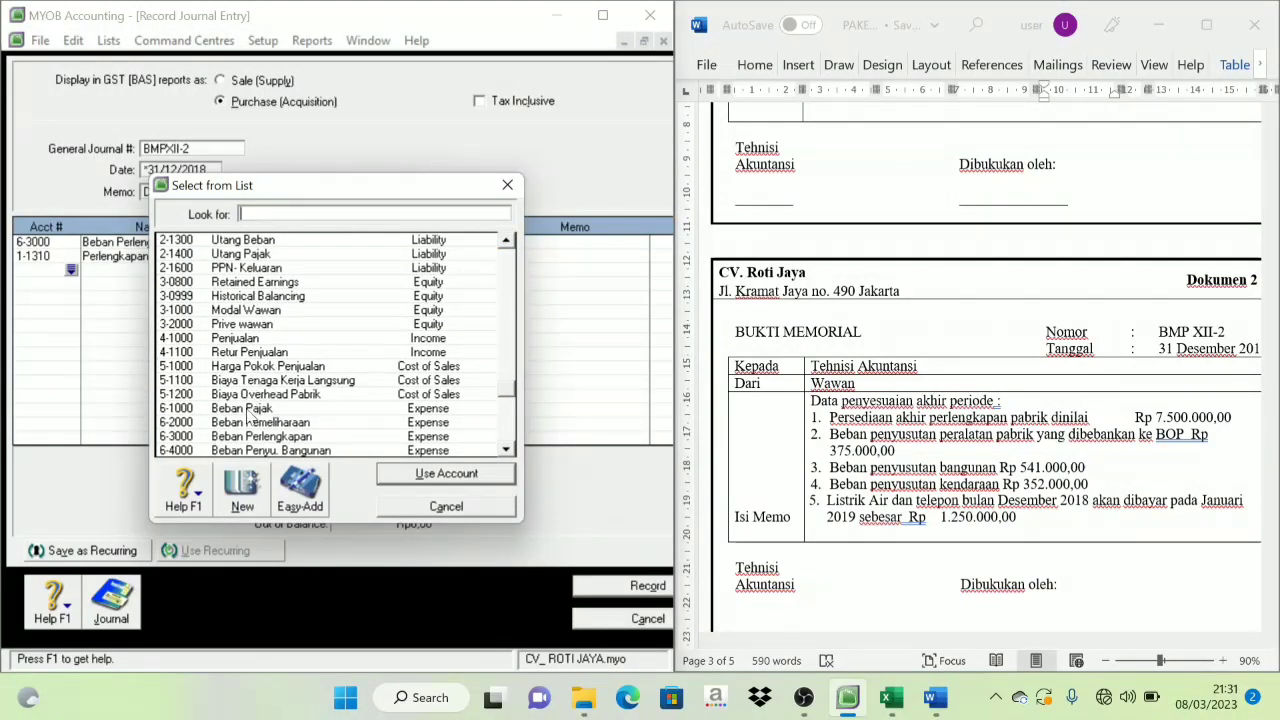
left_click(268, 396)
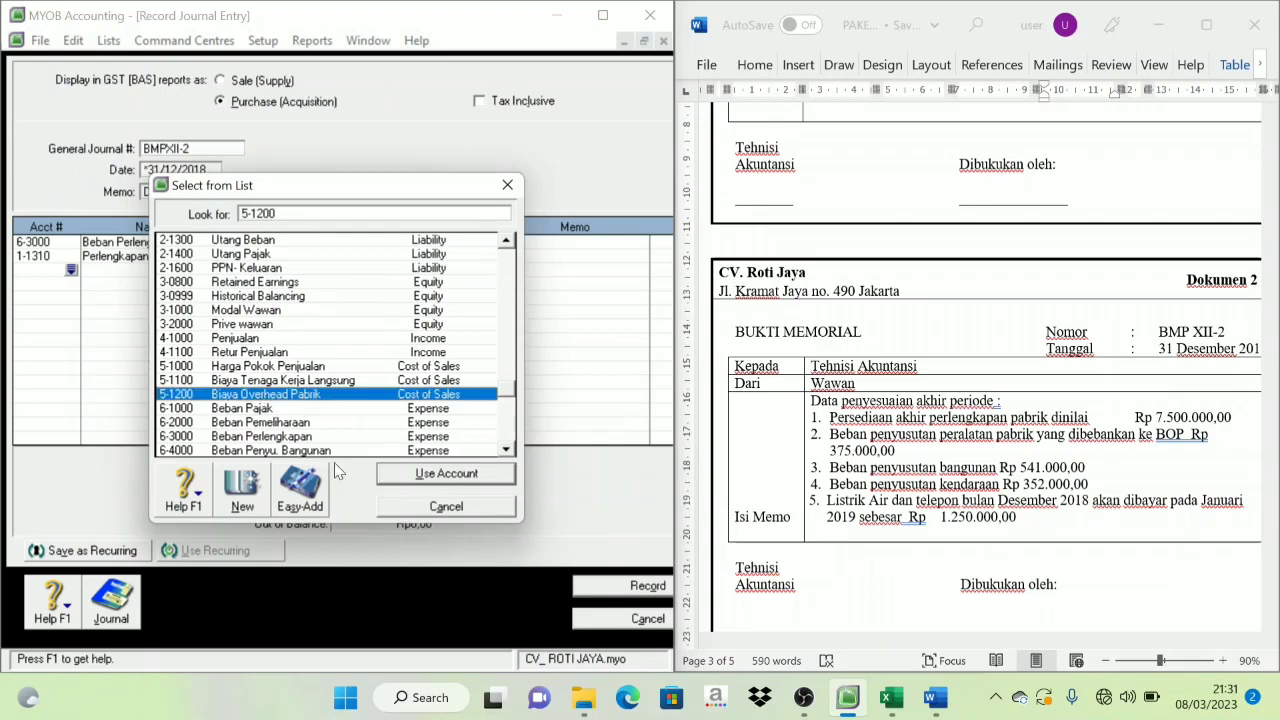
left_click(476, 475)
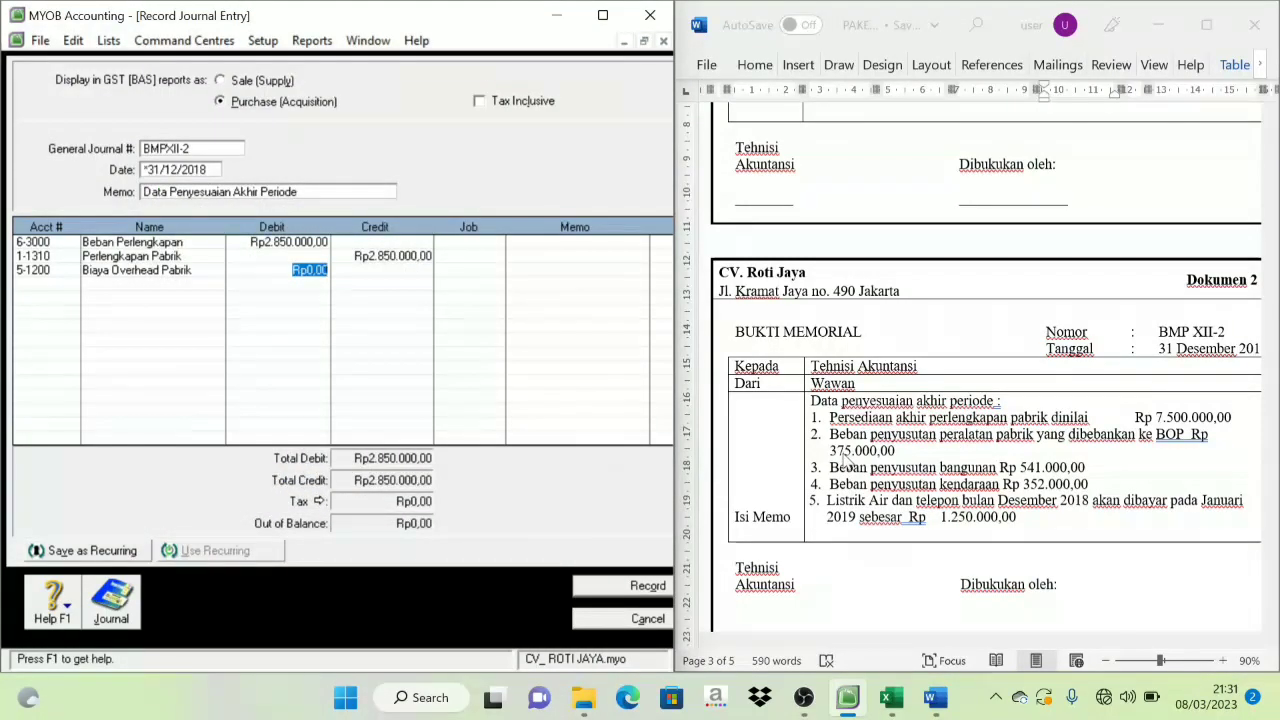
key("BackSpace")
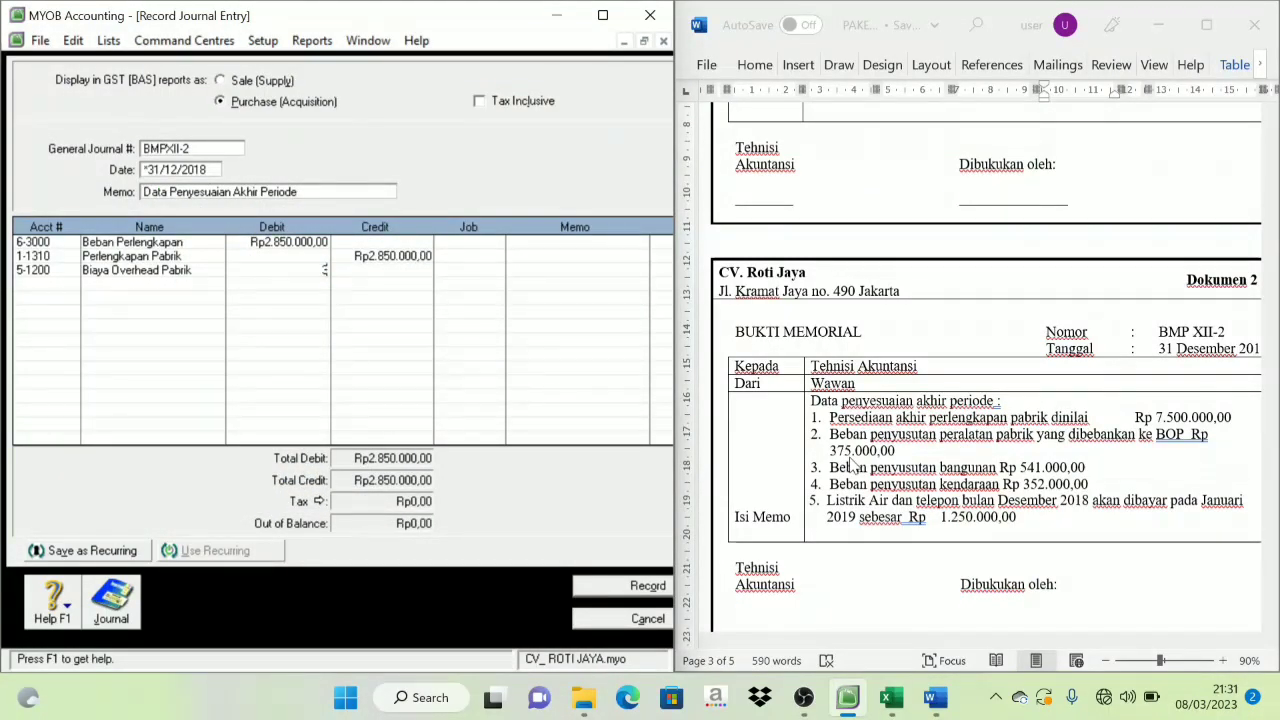
type("375000")
key("Tab")
- Add account 1-2410 Akum. Penyu. Peralatan on the fourth line with the balancing credit of Rp375.000,00
left_click(45, 285)
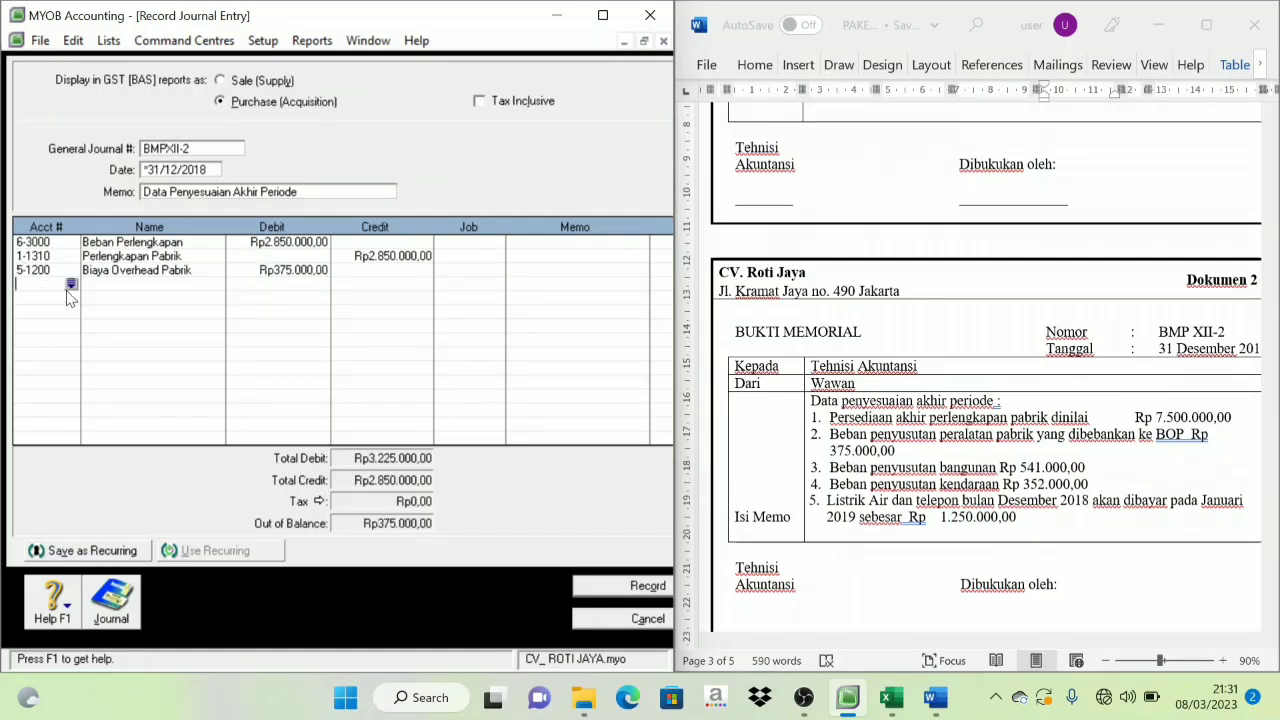
left_click(71, 284)
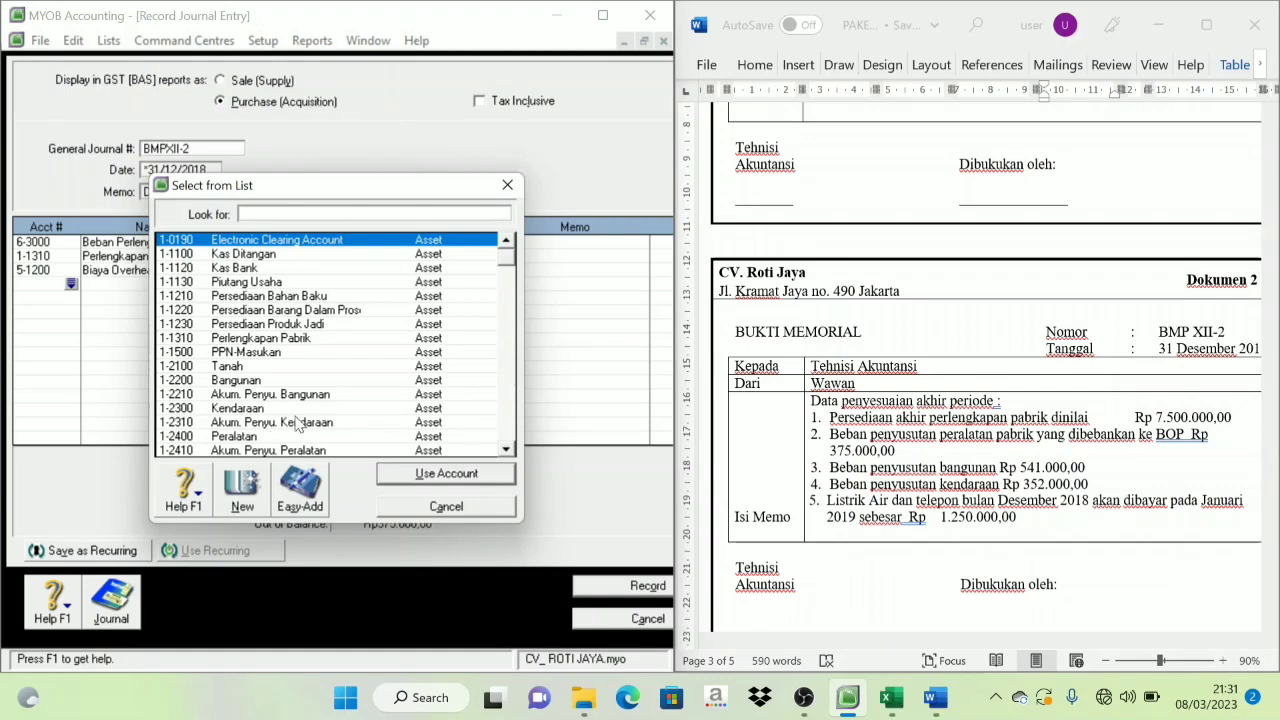
scroll(300, 425, "down", 1)
left_click(296, 411)
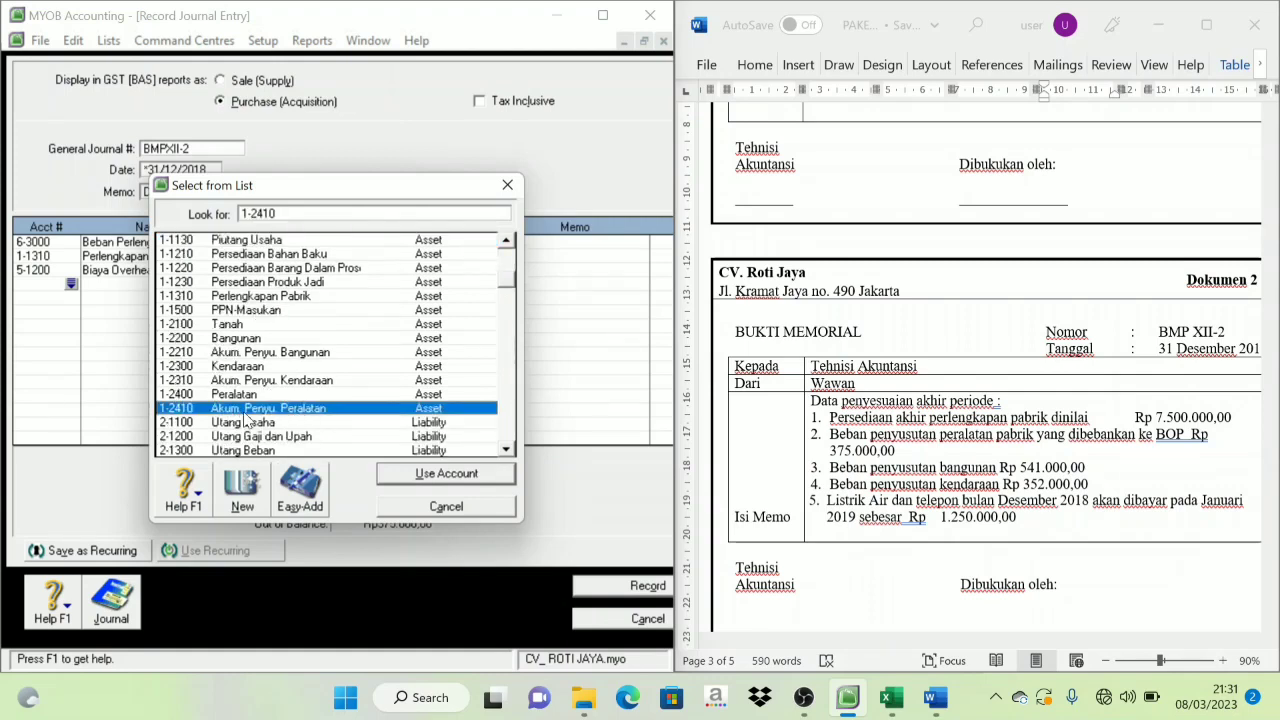
left_click(444, 474)
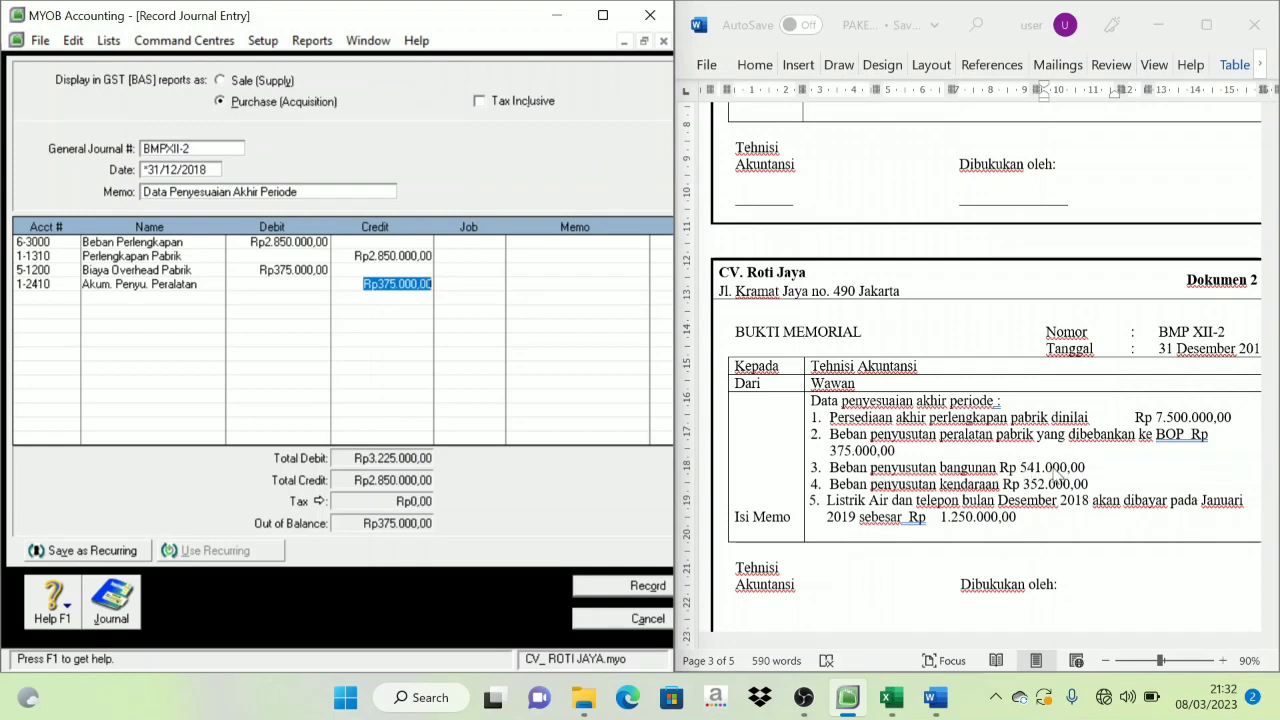
- Add account 6-4000 Beban Penyu. Bangunan on the fifth line with a debit of Rp541.000,00
left_click(52, 299)
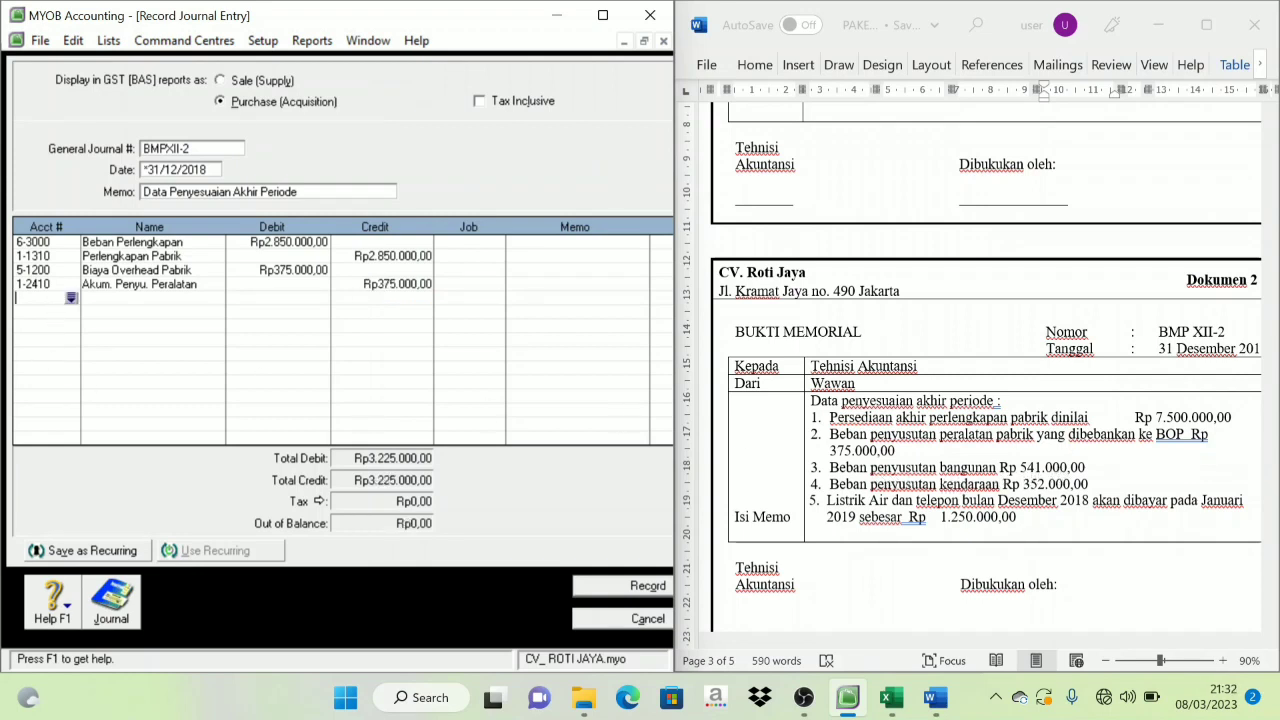
left_click(72, 299)
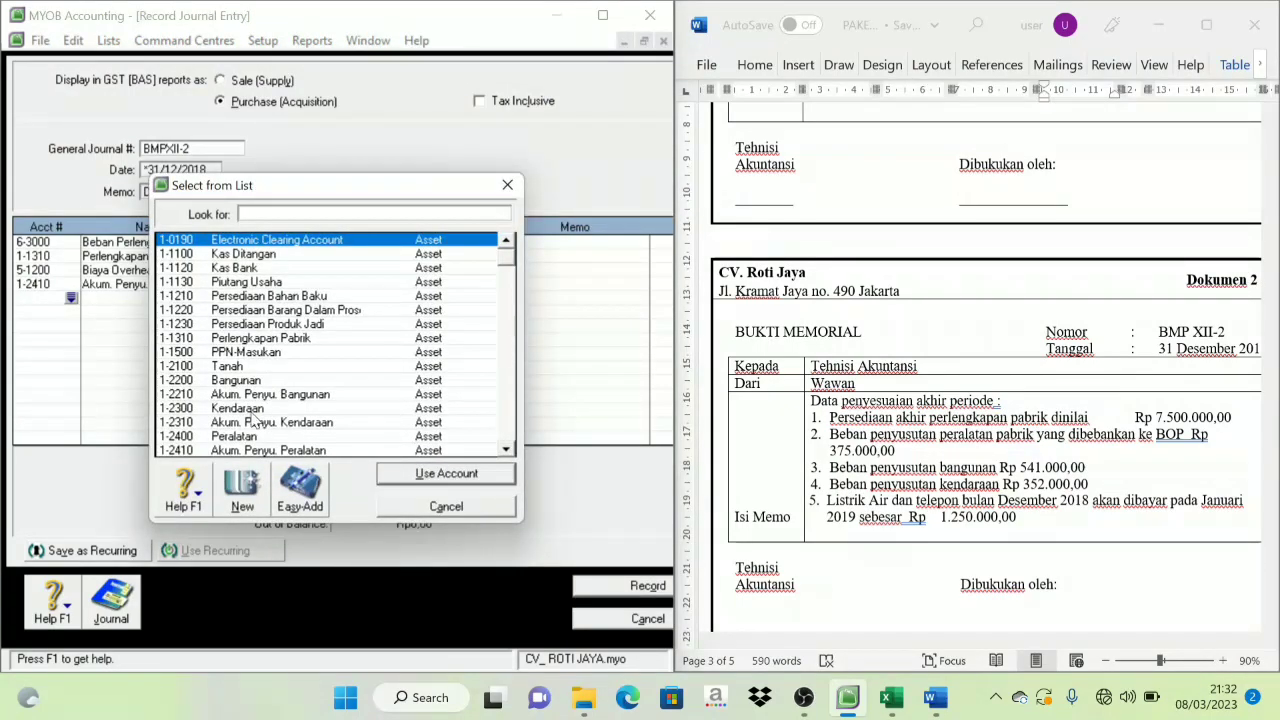
scroll(268, 403, "down", 10)
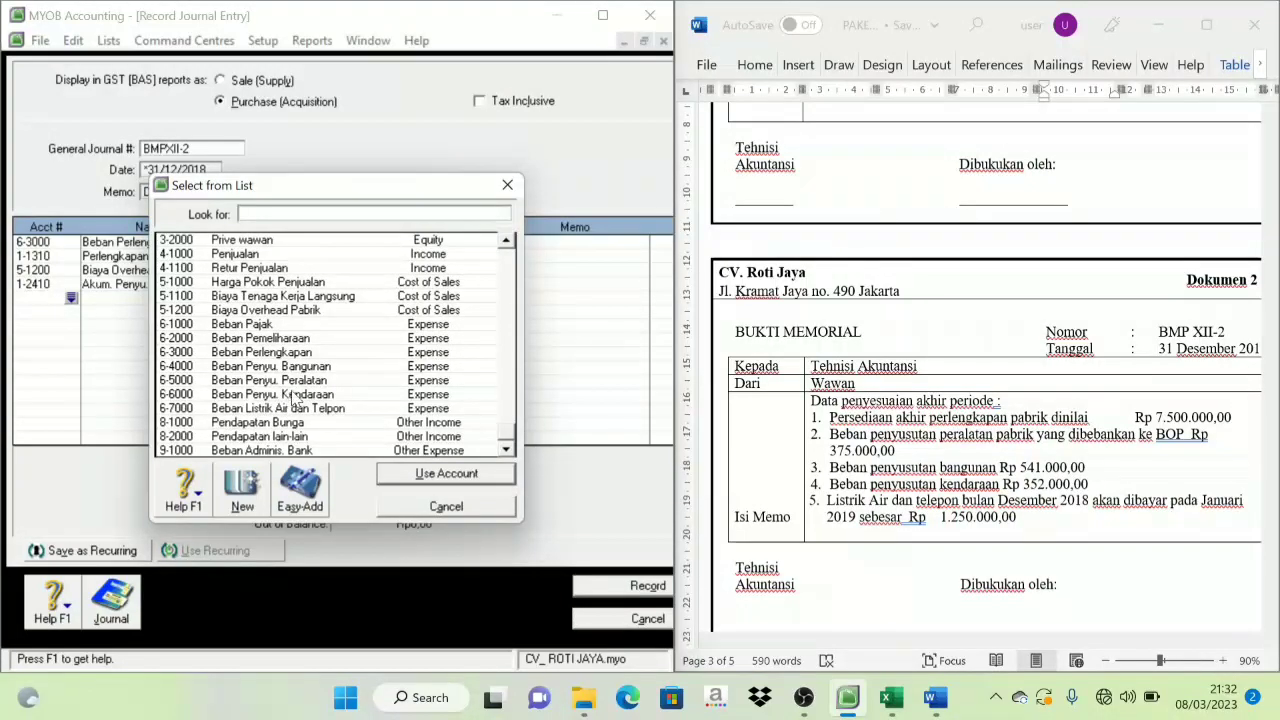
type("6-4000")
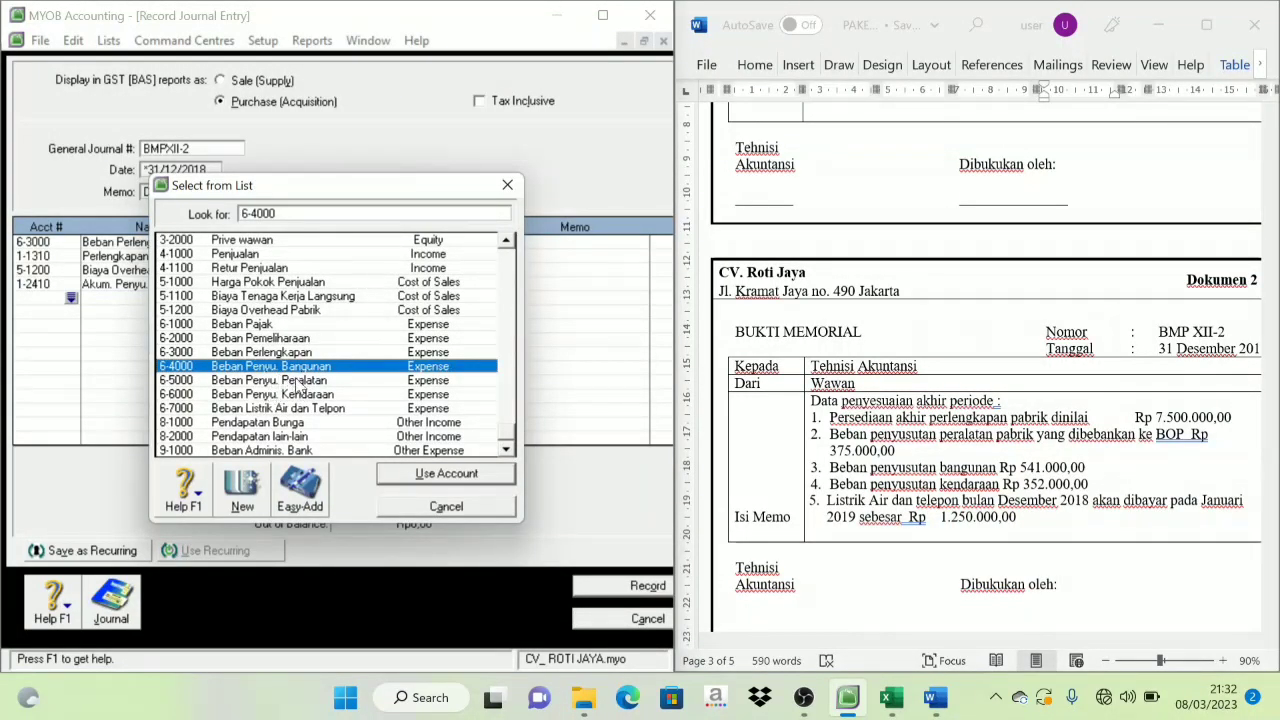
left_click(447, 474)
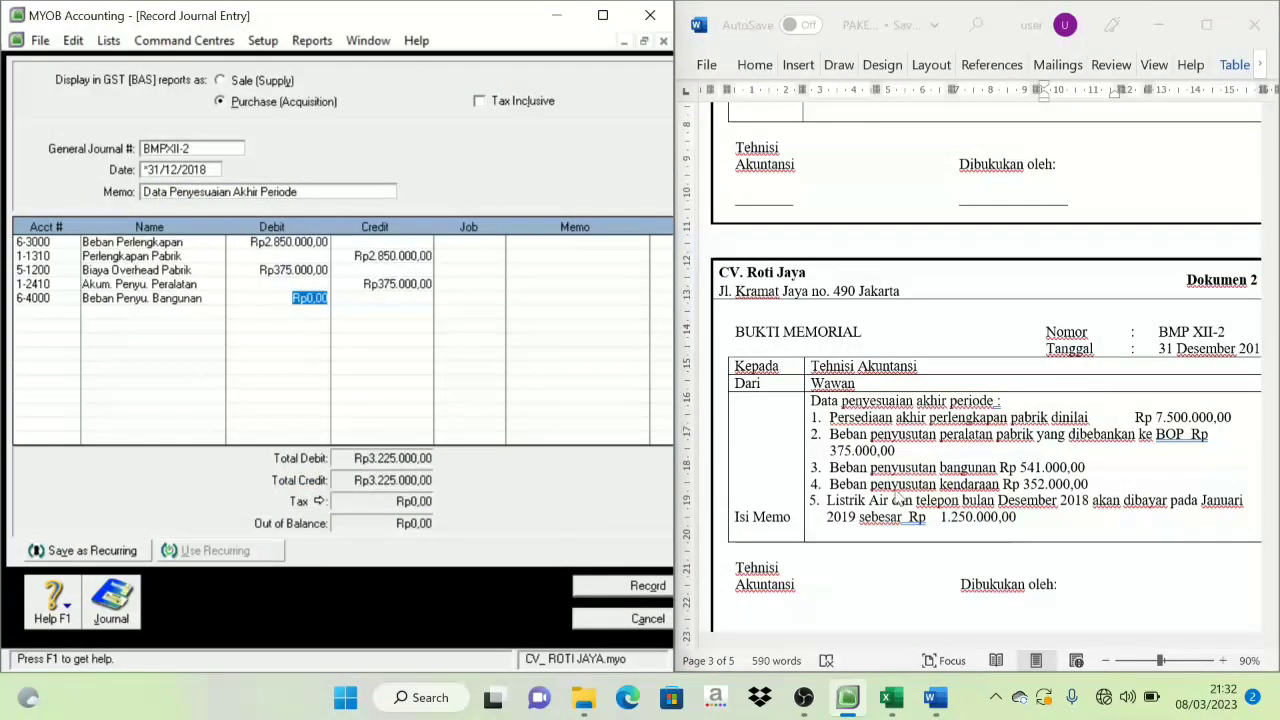
type("54")
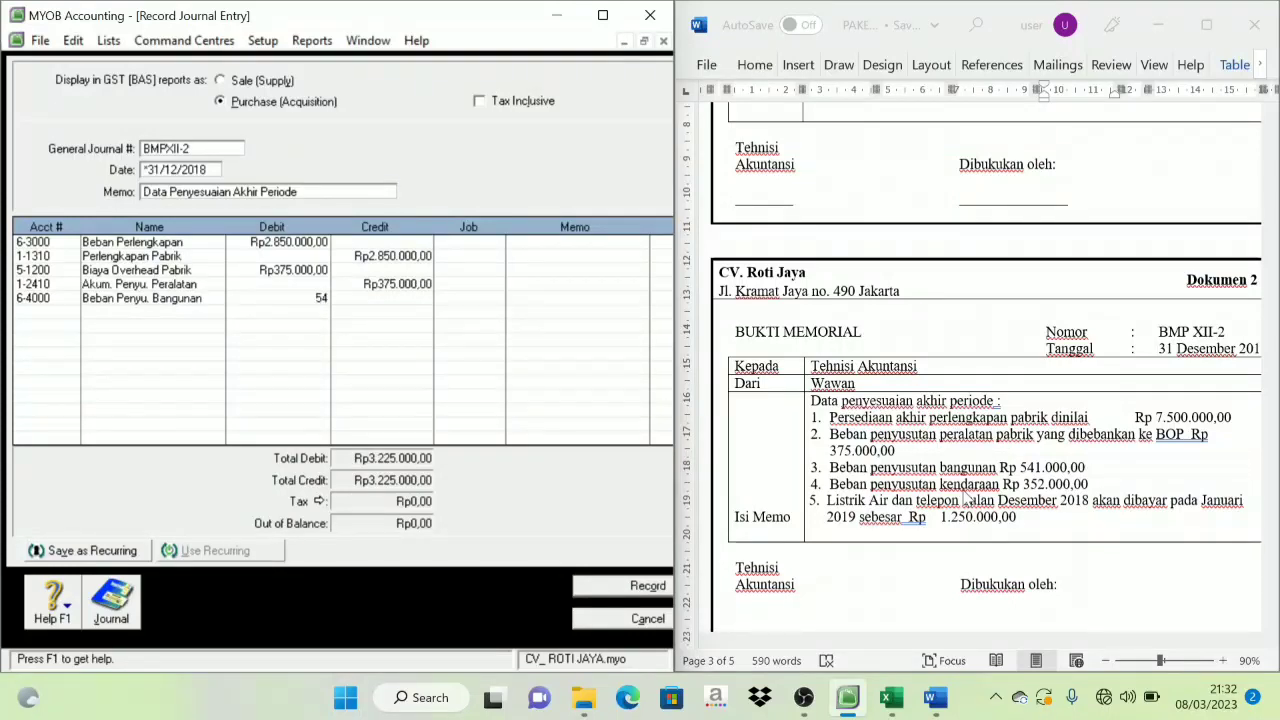
type("1.000")
key("Tab")
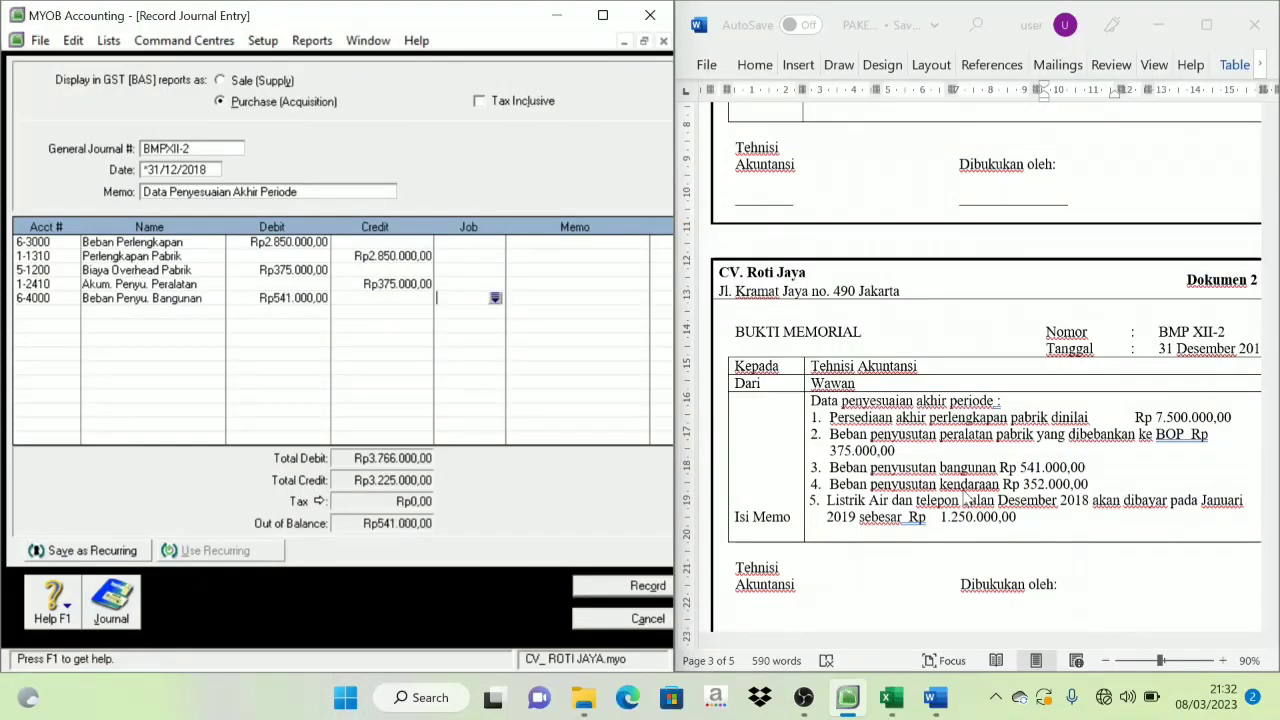
- Add account 1-2210 Akum. Penyu. Bangunan on the sixth line with the balancing credit of Rp541.000,00
left_click(49, 318)
left_click(72, 312)
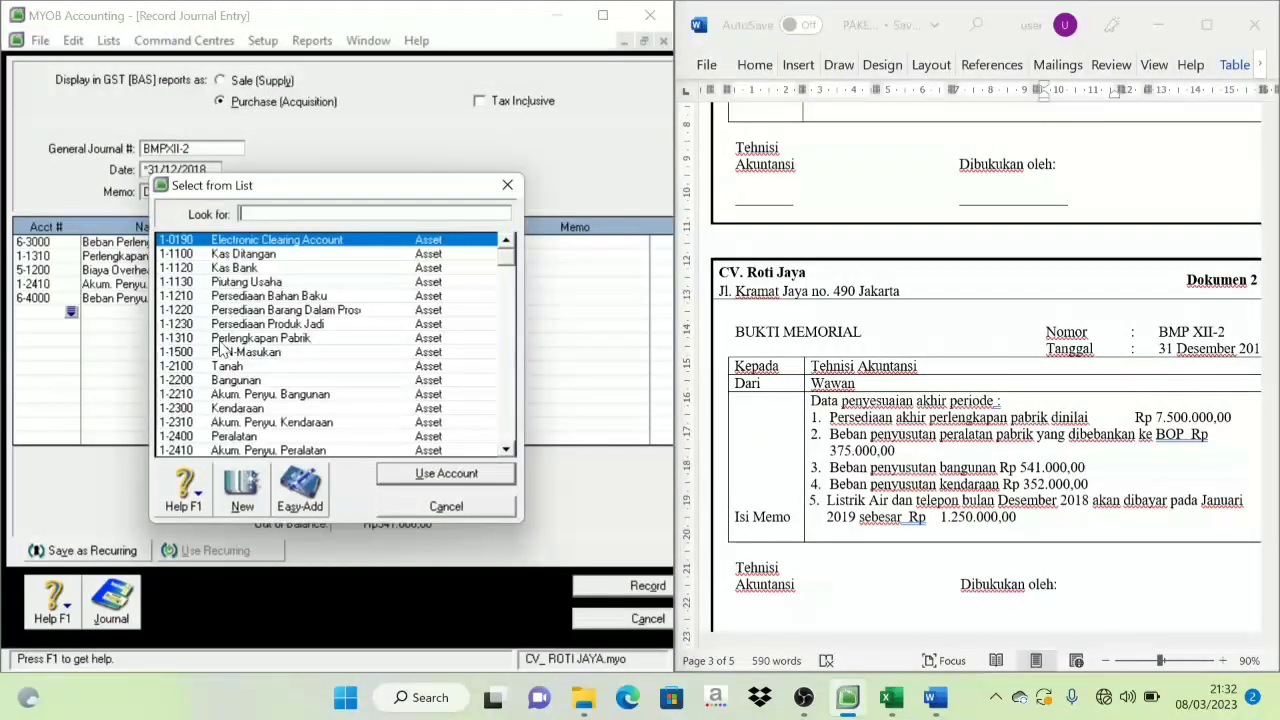
left_click(270, 396)
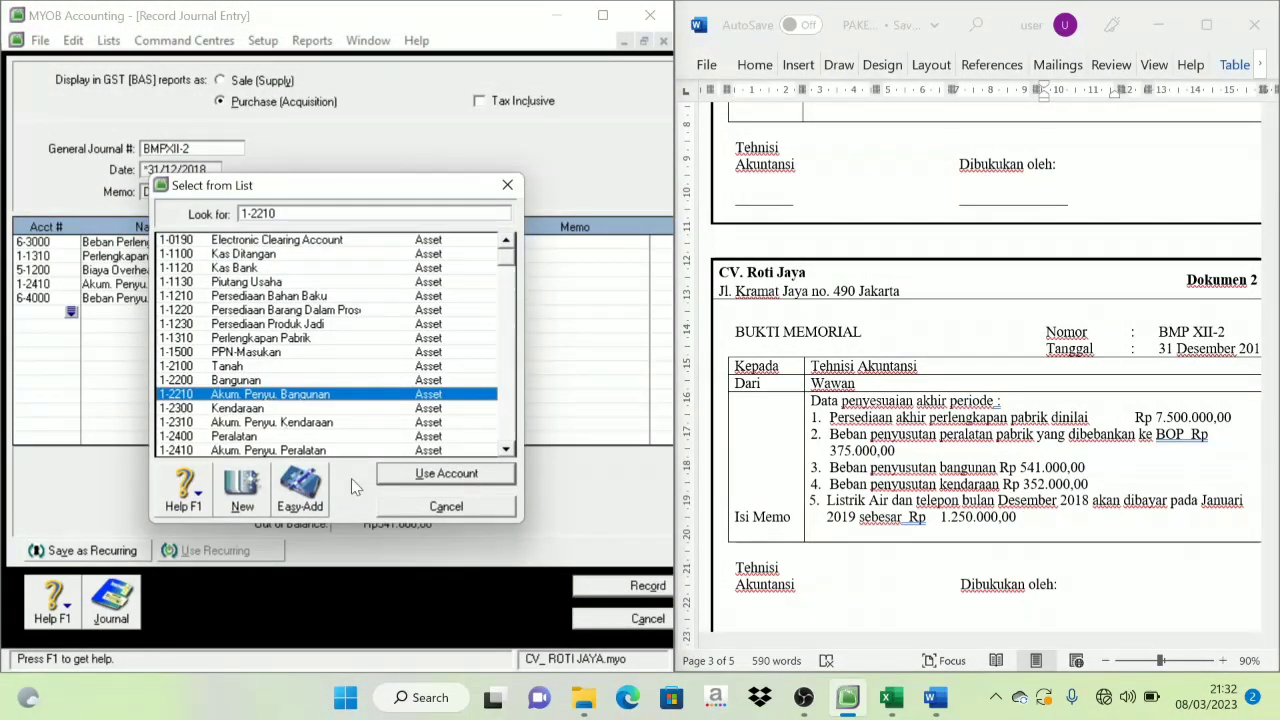
left_click(420, 480)
key("Tab")
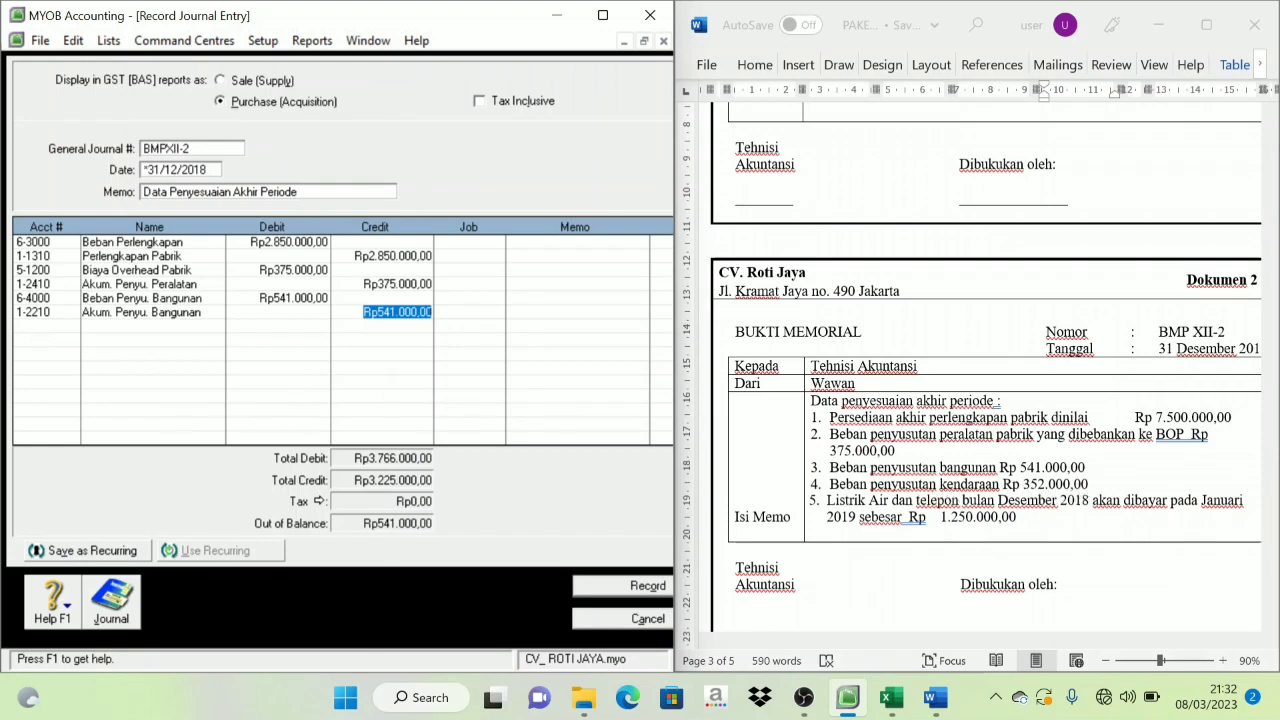
key("Return")
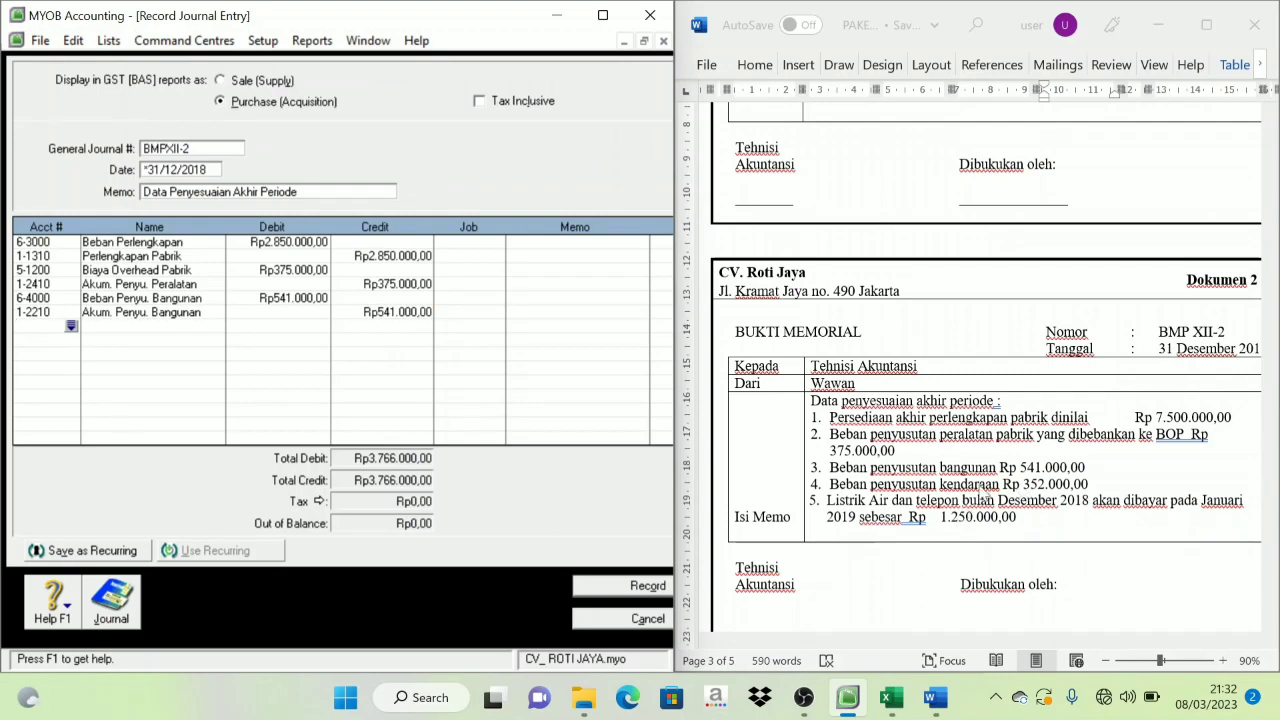
- Add account 6-6000 Beban Penyu. Kendaraan on the seventh line with a debit of Rp352.000,00
left_click(71, 326)
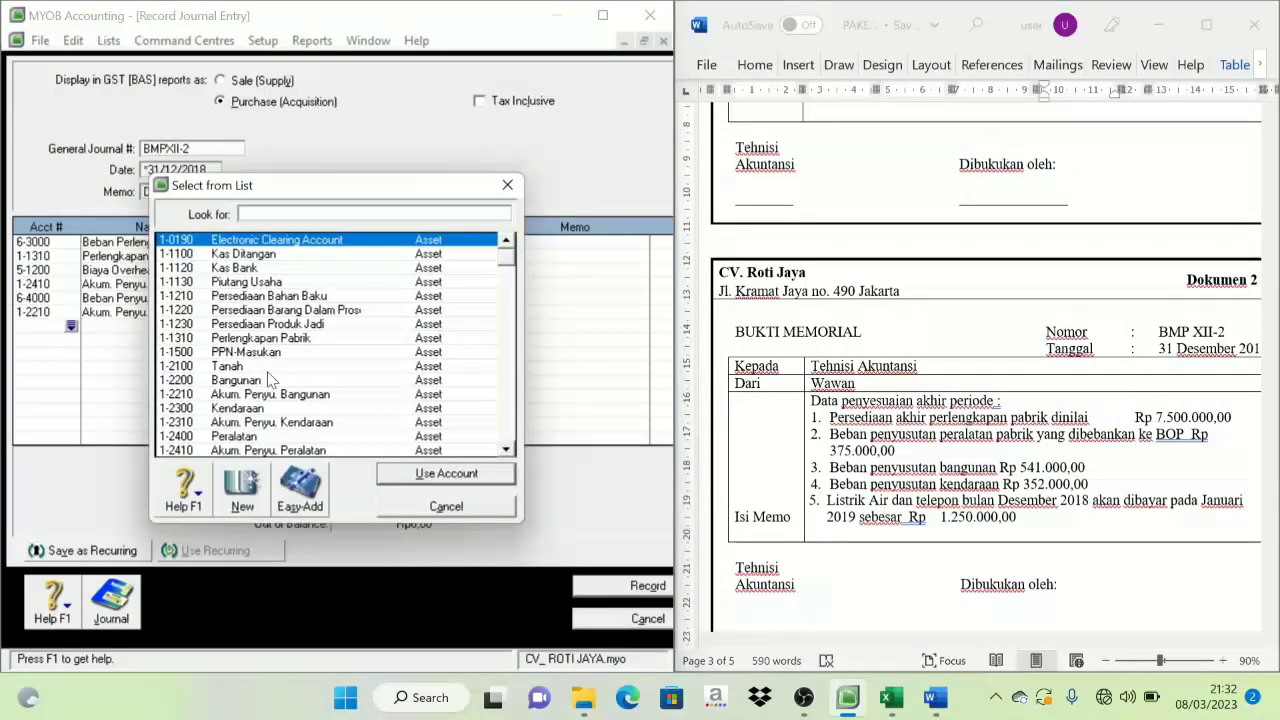
scroll(283, 377, "down", 4)
scroll(283, 377, "down", 4)
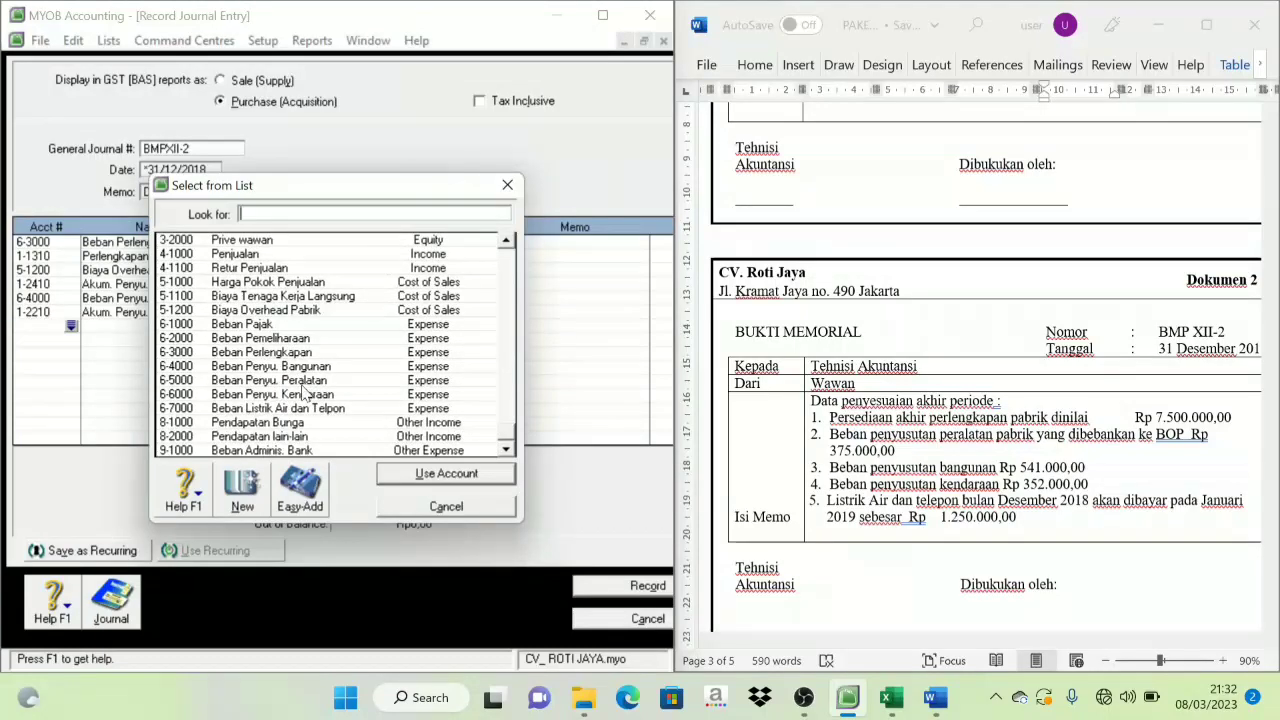
left_click(283, 396)
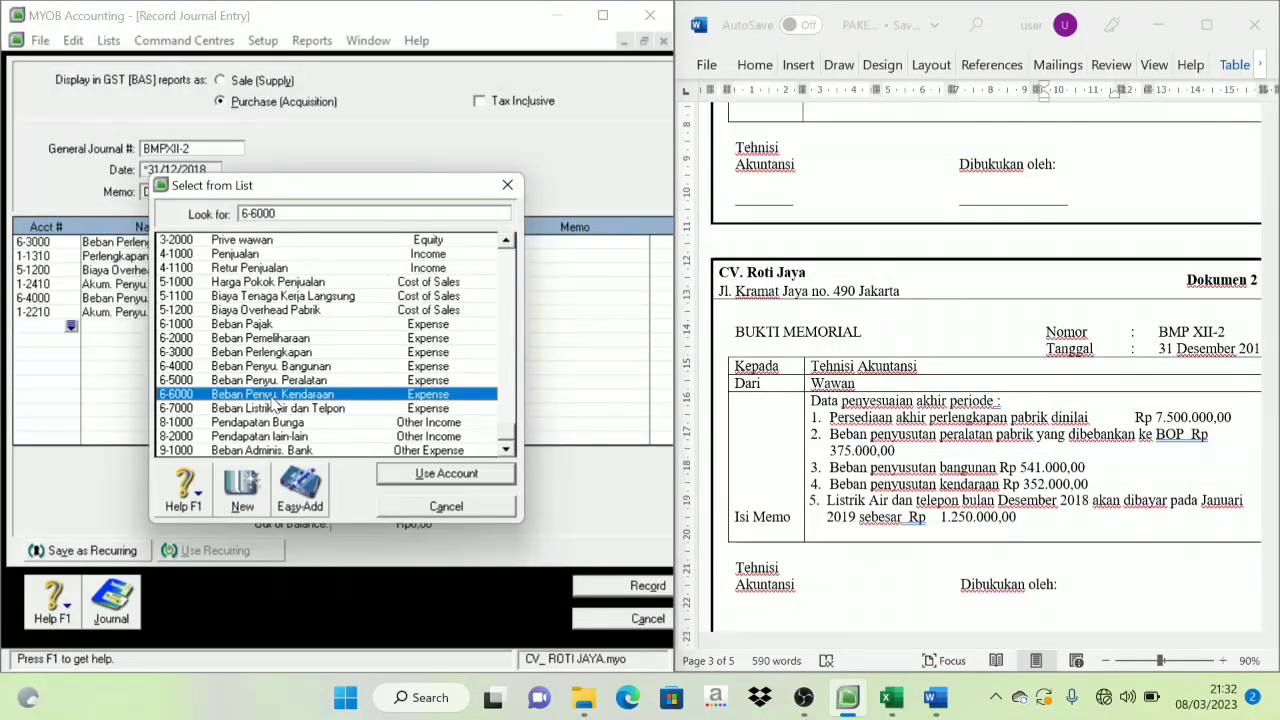
left_click(446, 474)
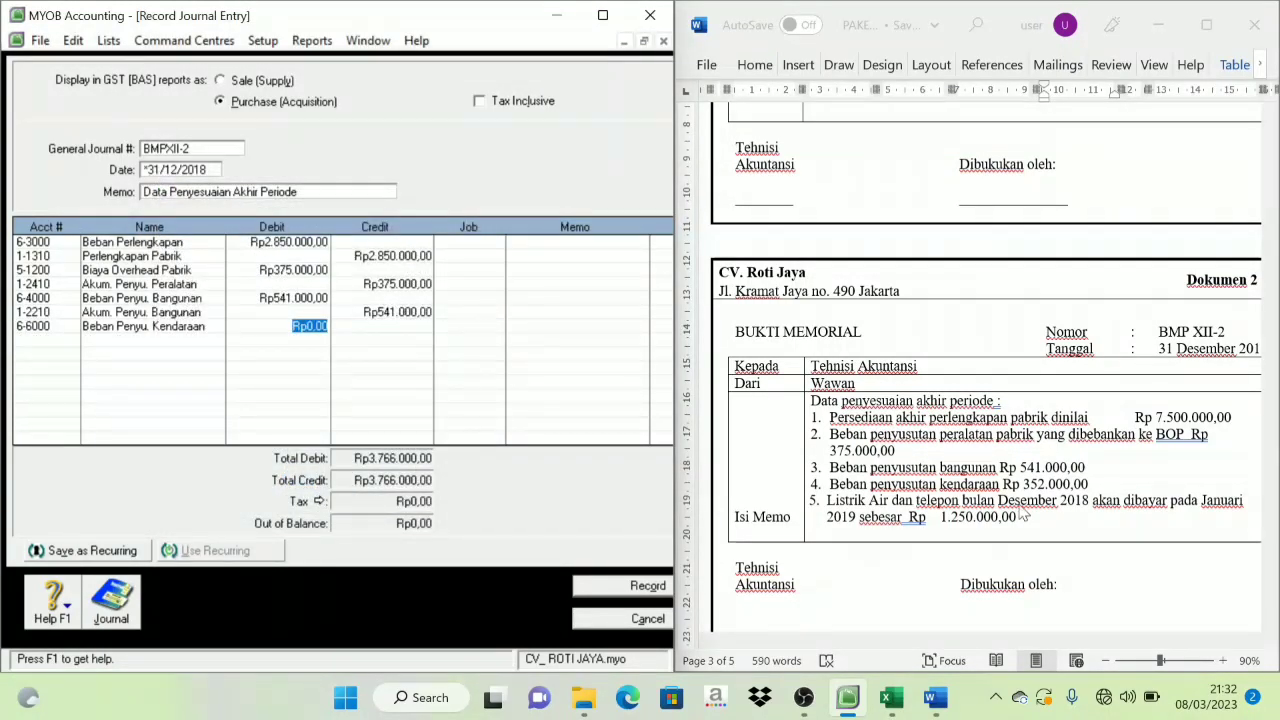
type("352.00")
key("Tab")
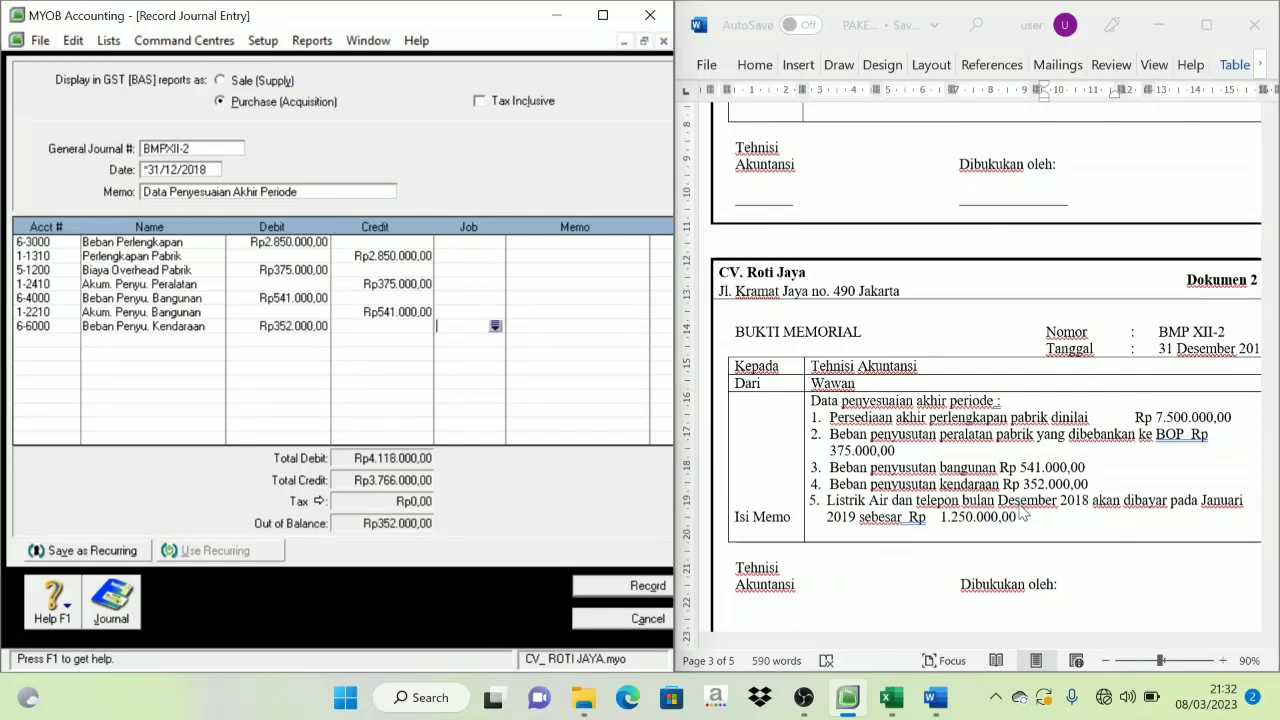
- Add account 1-2310 Akum. Penyu. Kendaraan on the eighth line with the balancing credit of Rp352.000,00
left_click(53, 341)
left_click(72, 340)
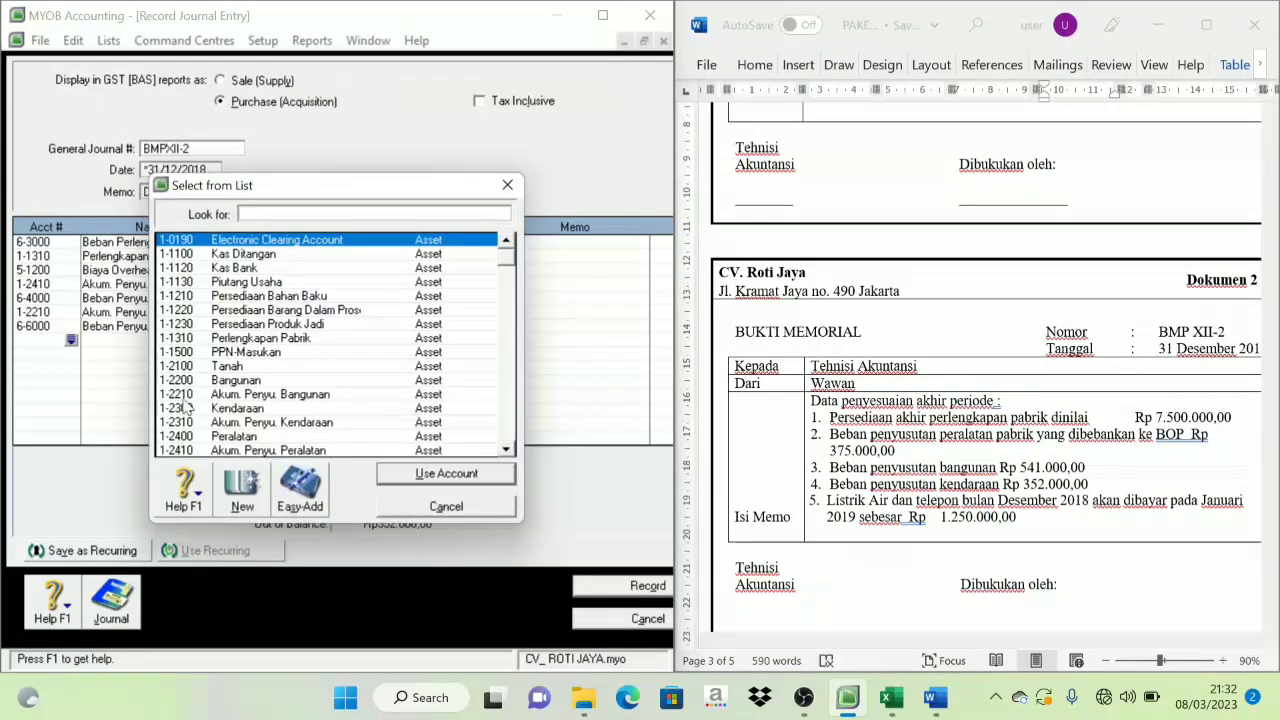
type("1-2310")
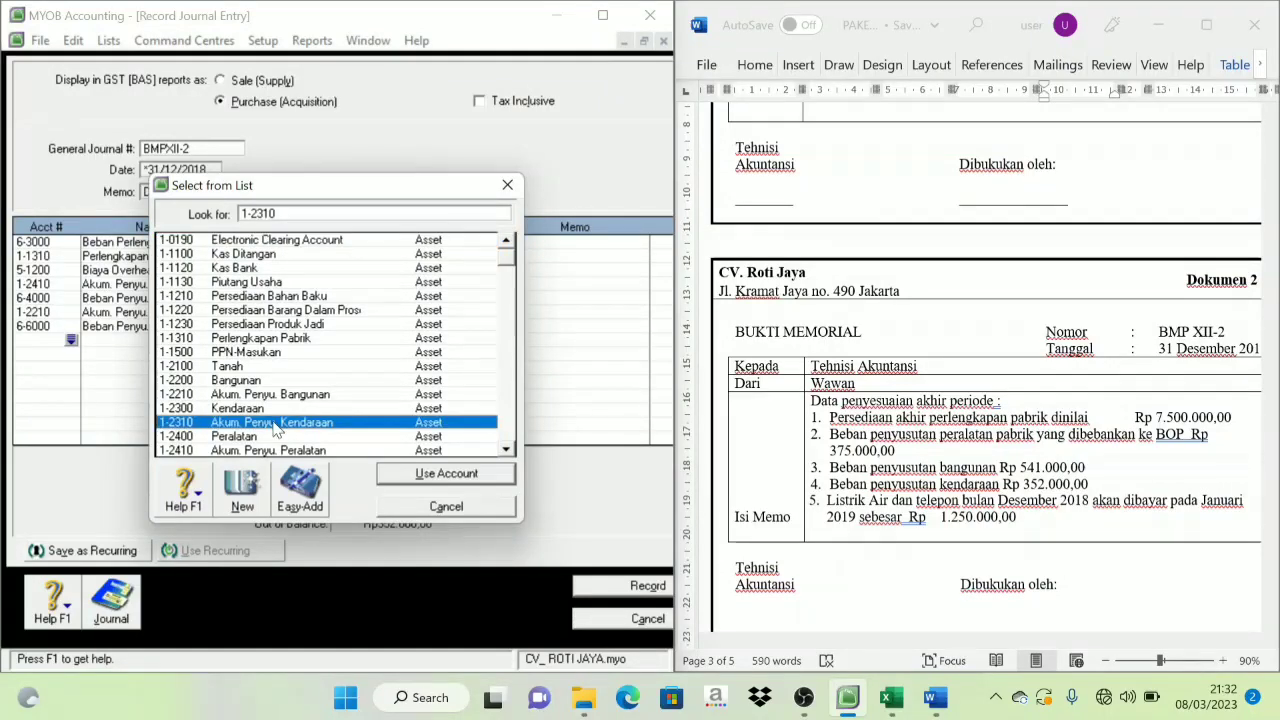
left_click(446, 474)
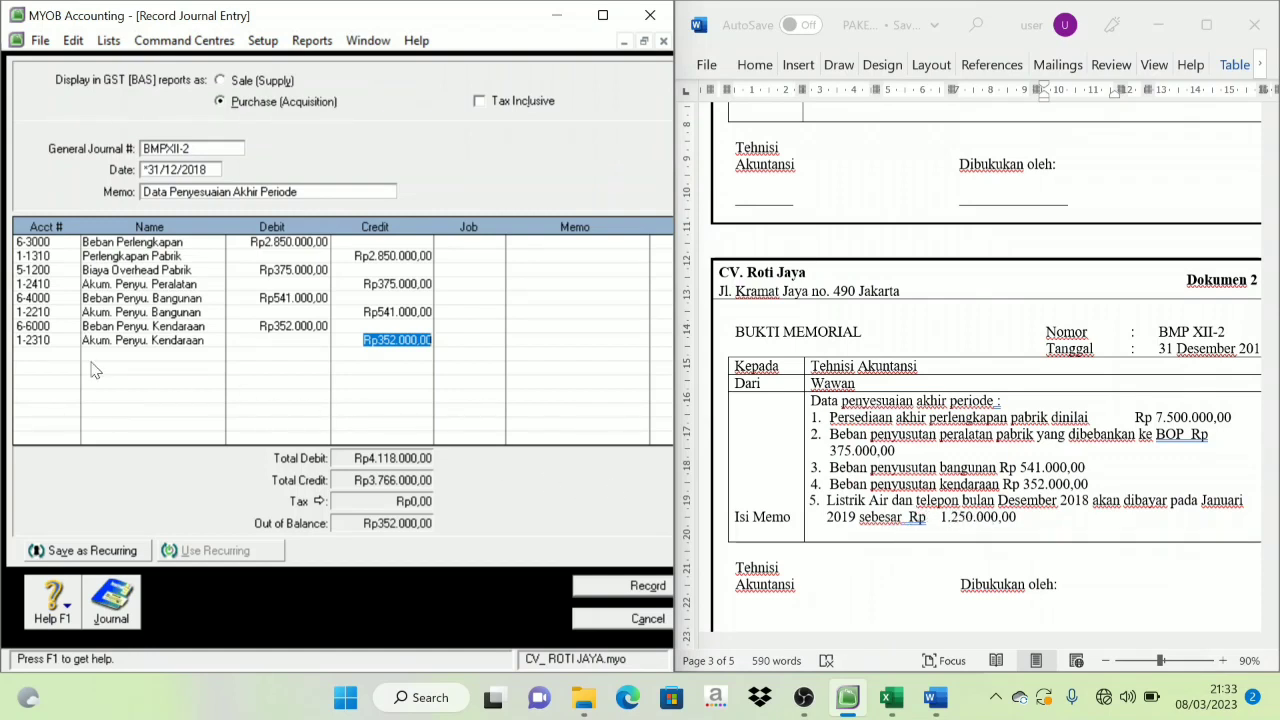
- Add account 6-7000 Beban Listrik Air dan Telpon on the ninth line with a debit of Rp1.250.000,00
left_click(38, 356)
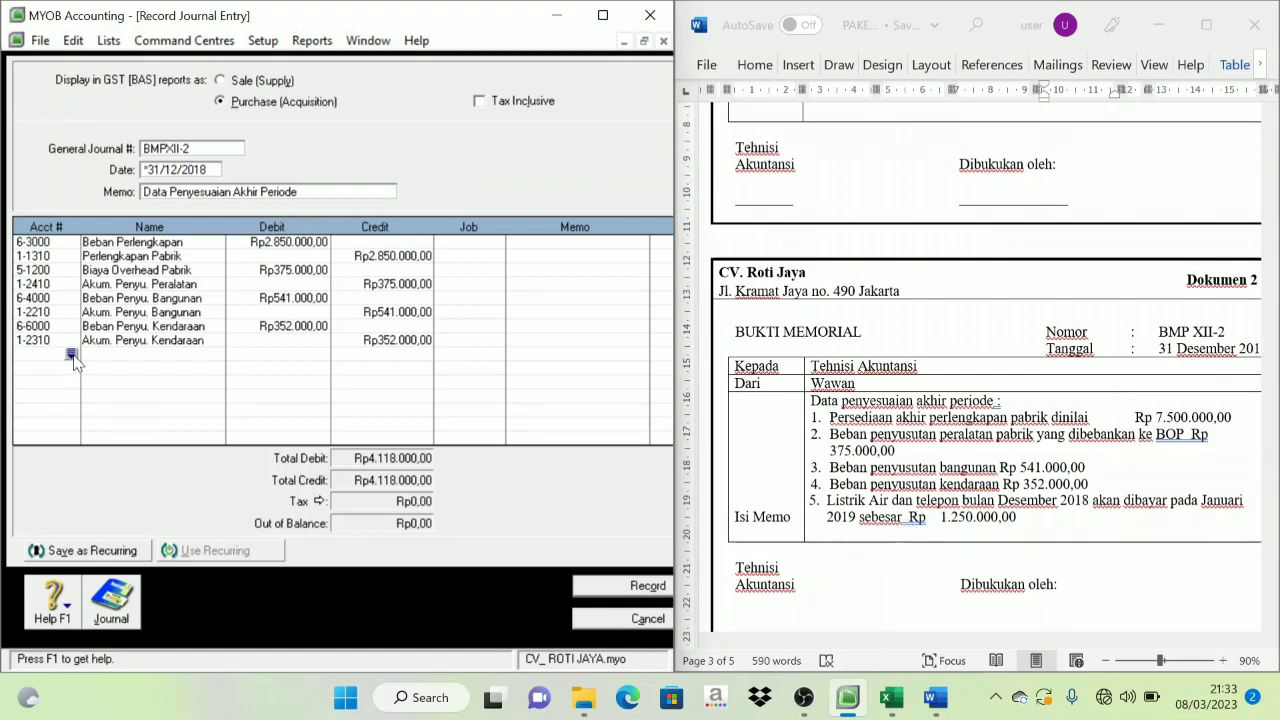
left_click(71, 355)
scroll(312, 425, "down", 7)
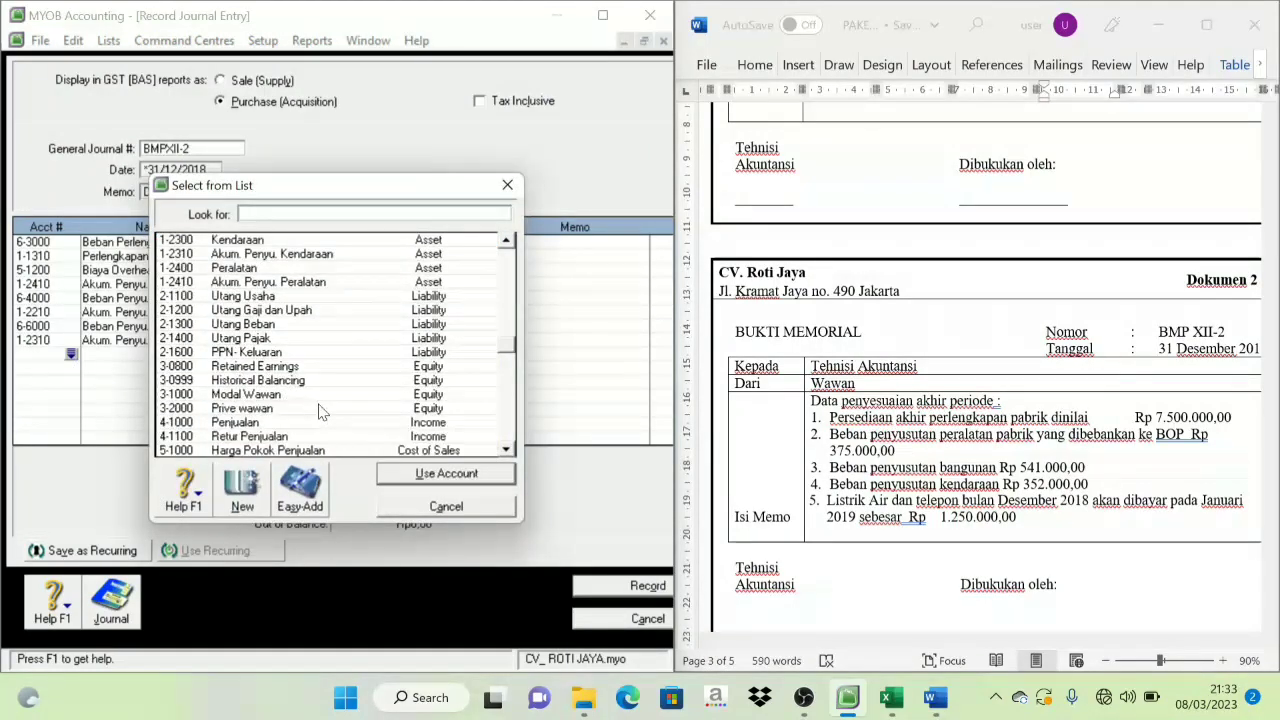
scroll(312, 421, "down", 2)
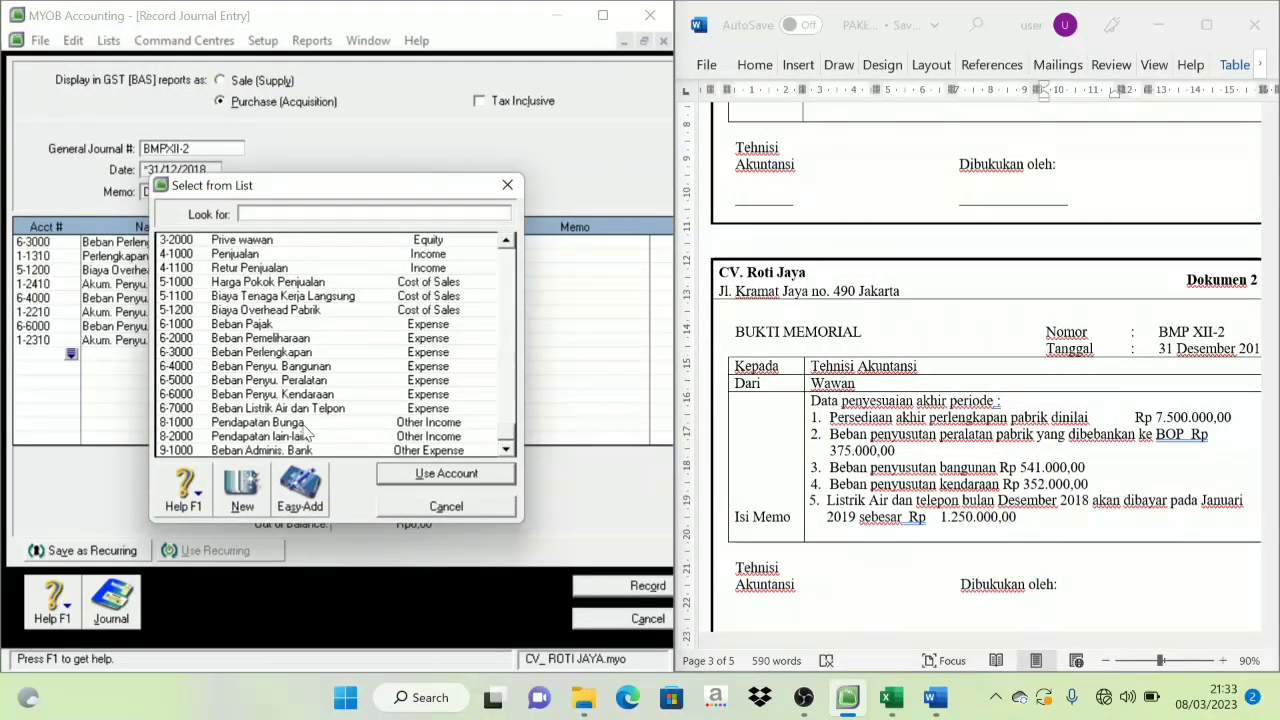
left_click(310, 408)
left_click(446, 474)
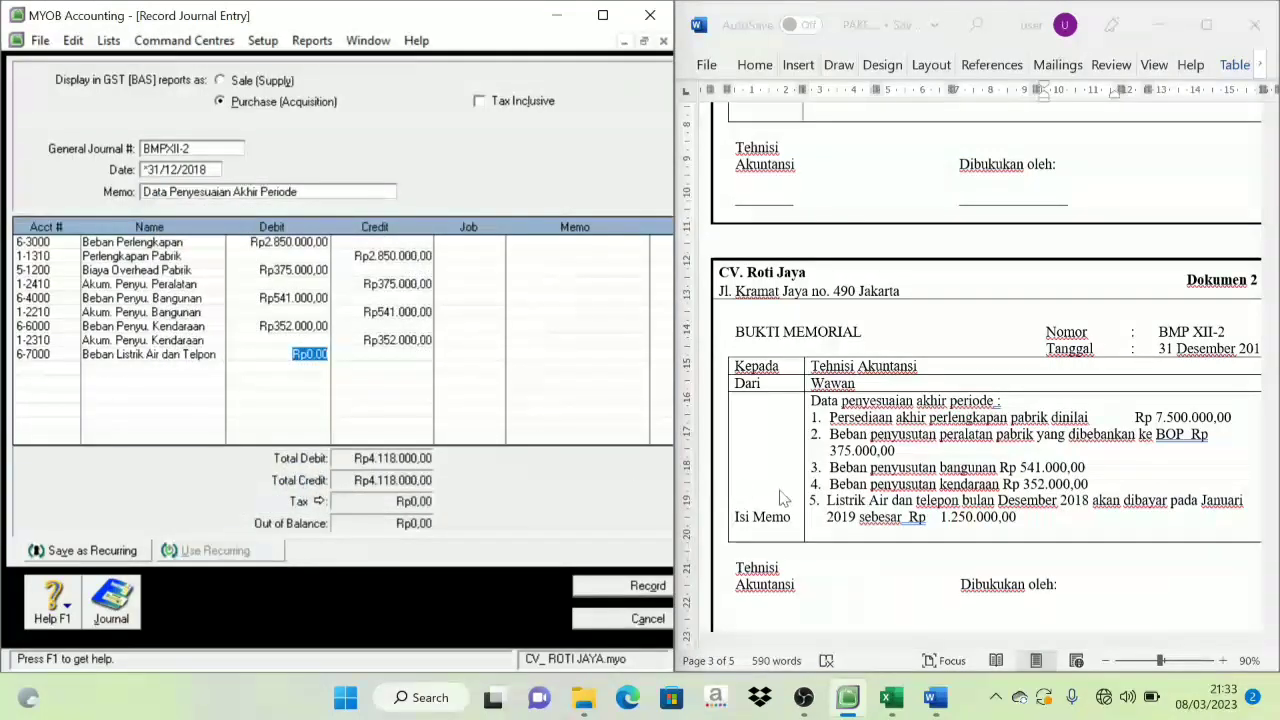
type("1250000")
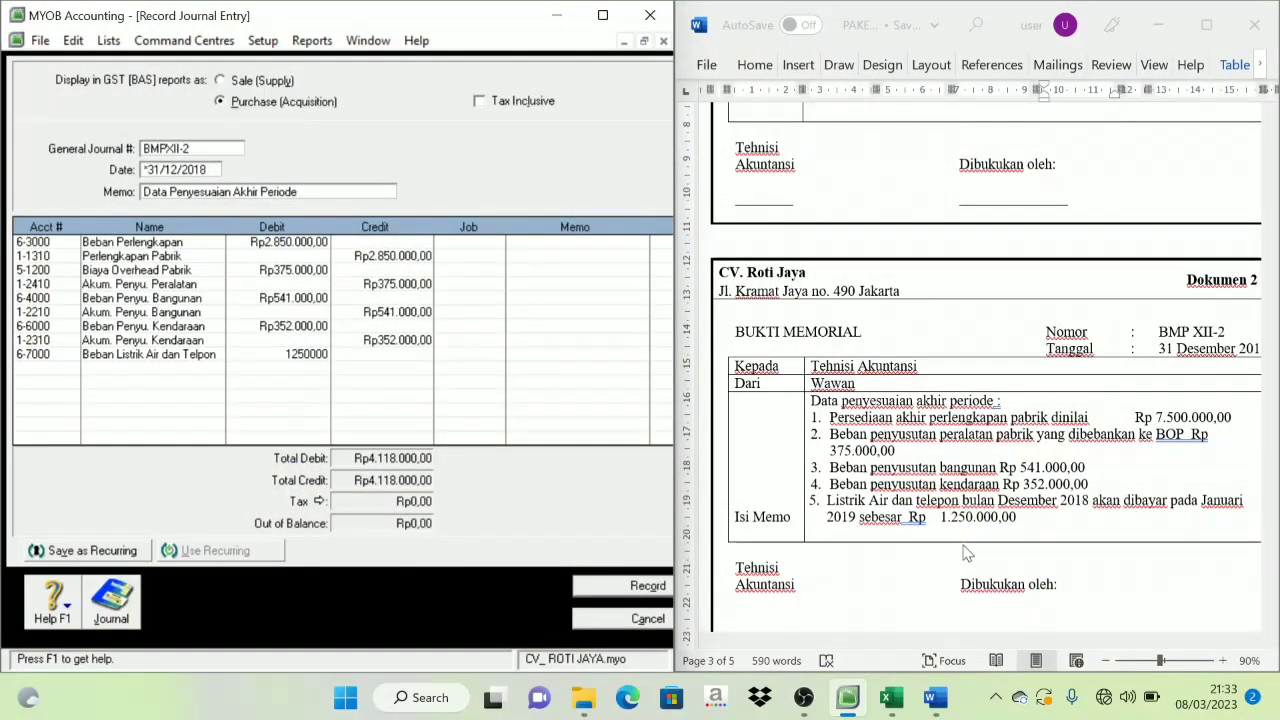
key("Tab")
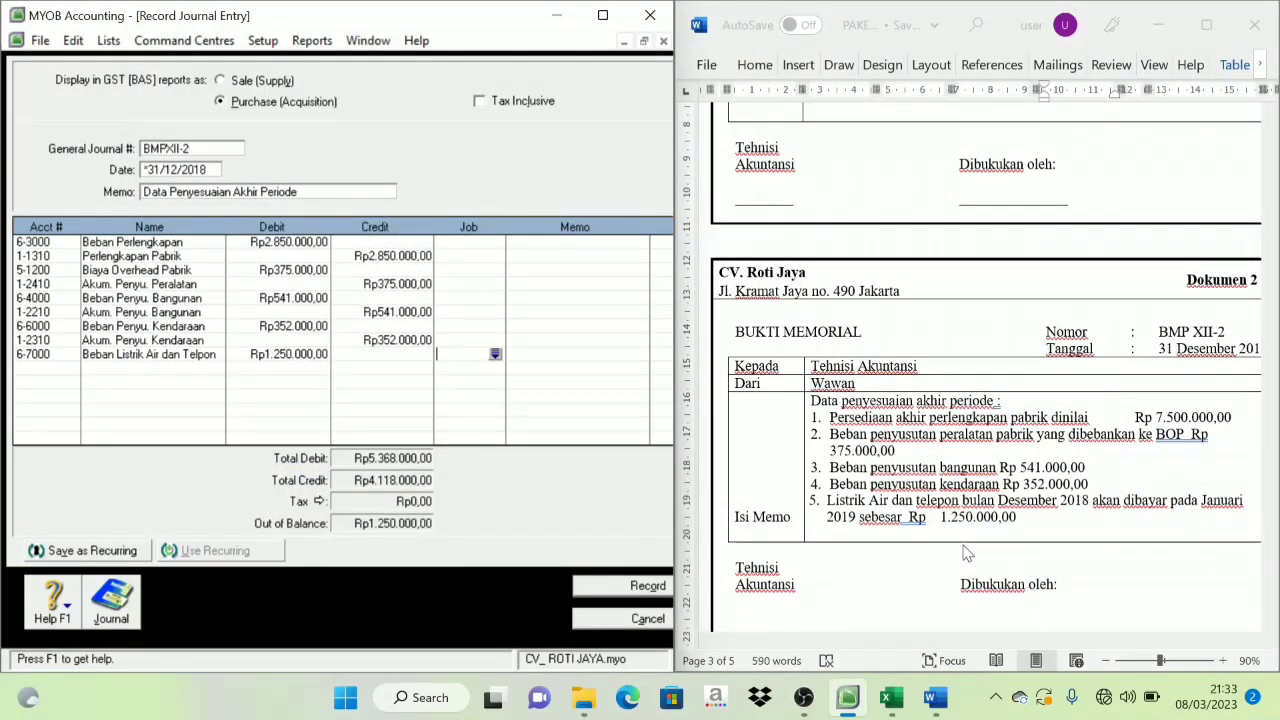
- Add account 2-1300 Utang Beban on the tenth line with the balancing credit of Rp1.250.000,00 and record the journal entry
left_click(45, 368)
left_click(71, 368)
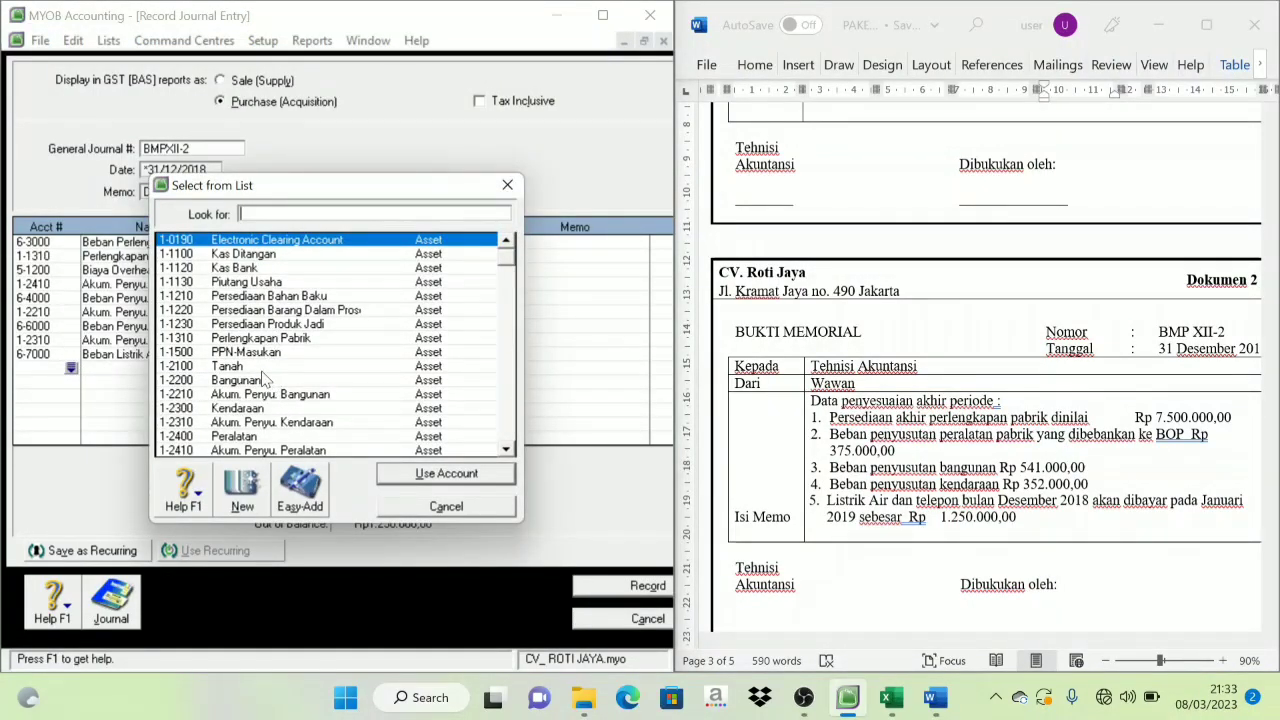
scroll(265, 379, "down", 3)
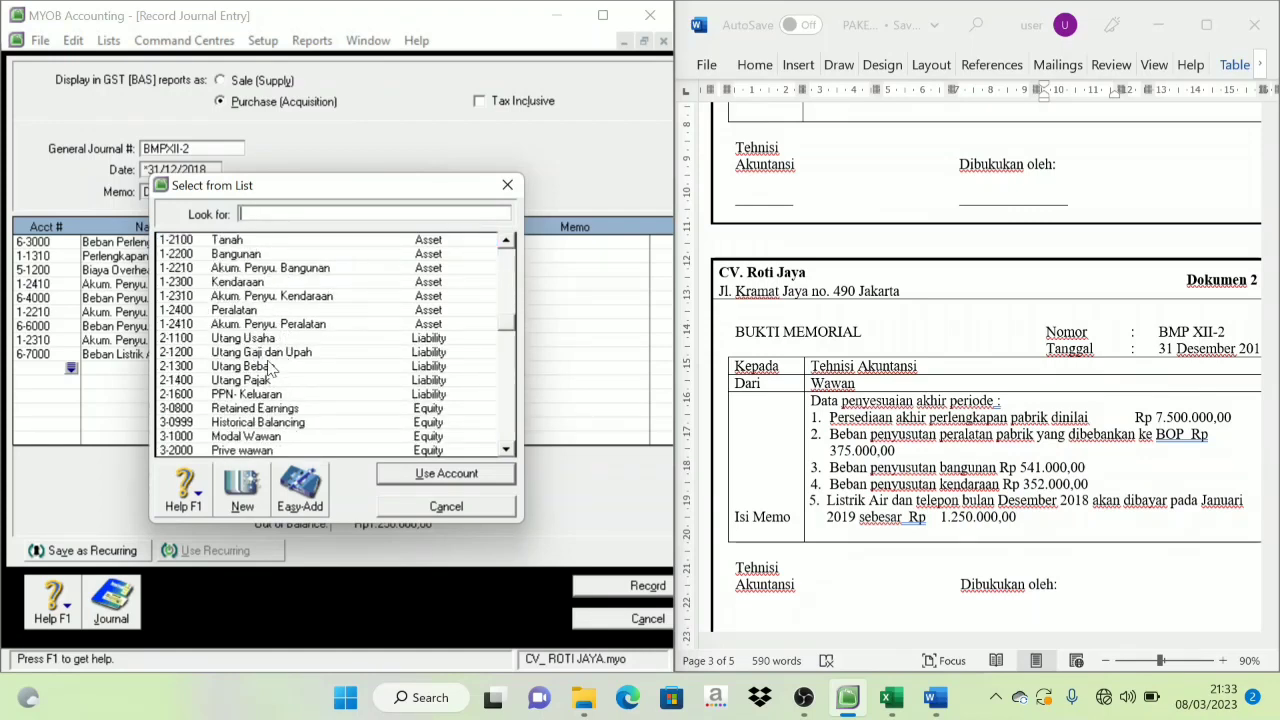
left_click(244, 368)
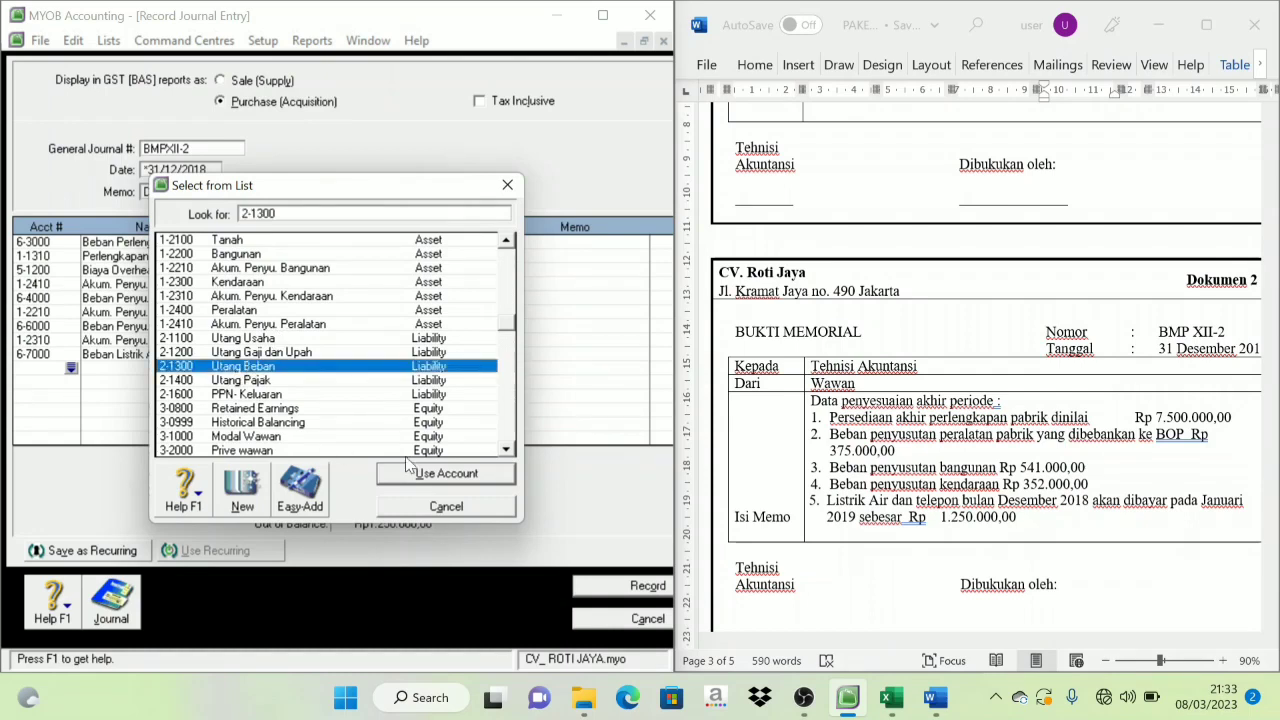
left_click(449, 478)
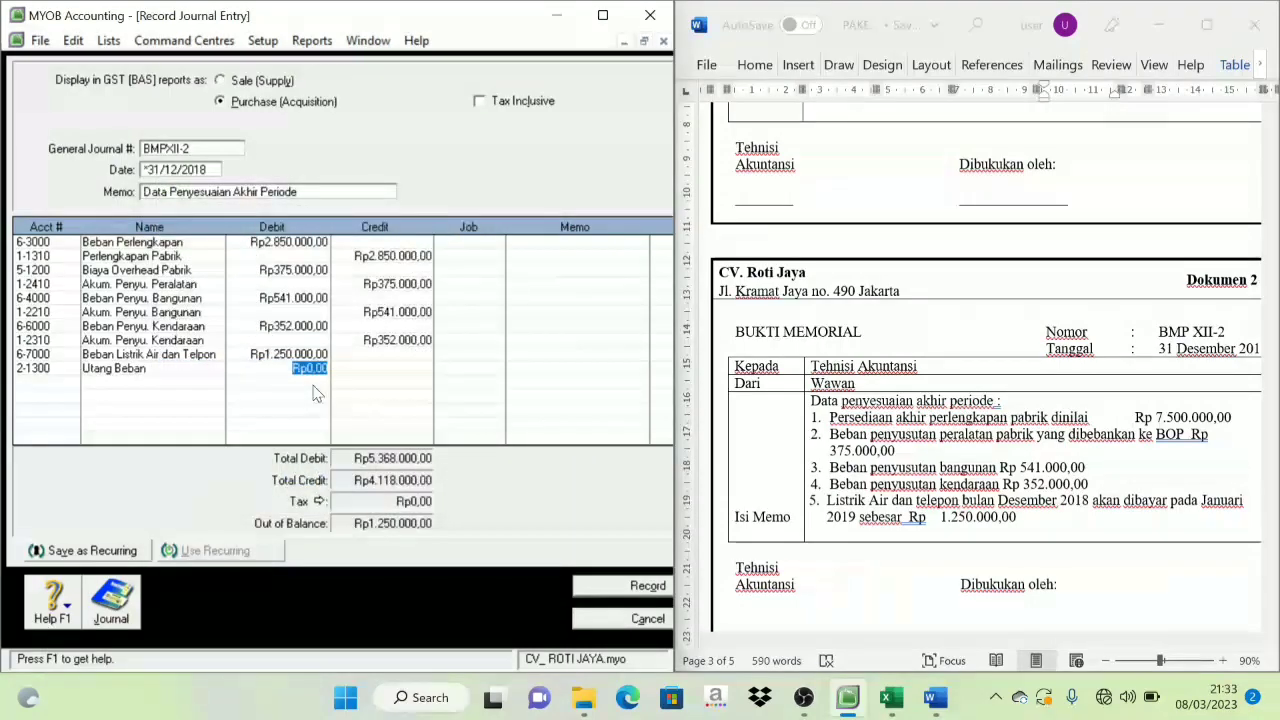
key("Tab")
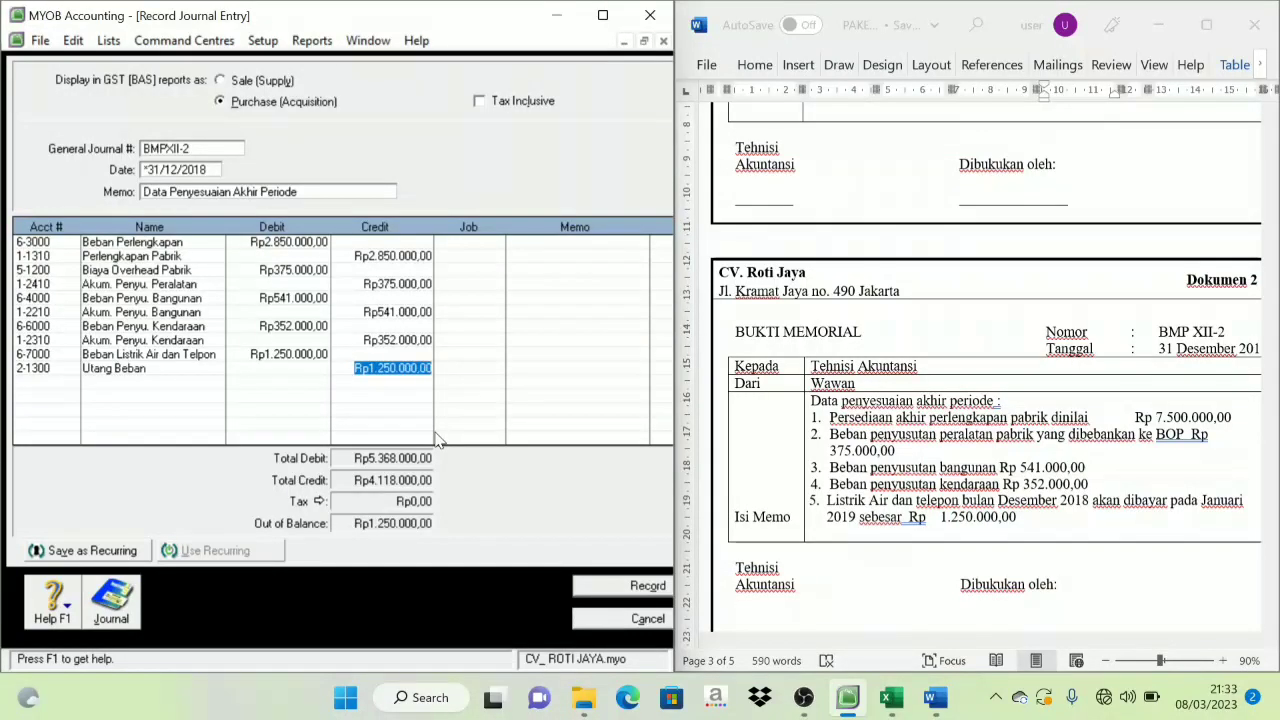
key("Tab")
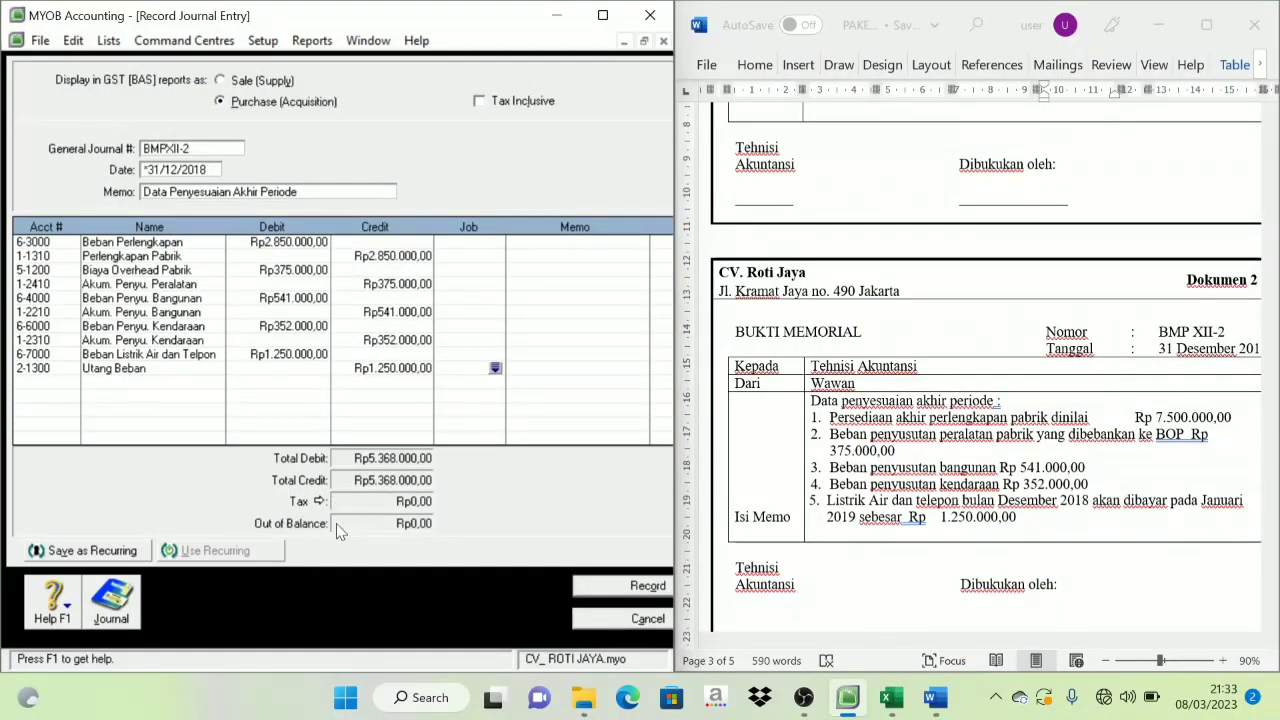
left_click(640, 587)
- From memorial Dokumen 3, set the new entry's journal number to BMPXII-3 and its memo to "Data Penyesuaian AKhir Periode"
scroll(1110, 420, "down", 3)
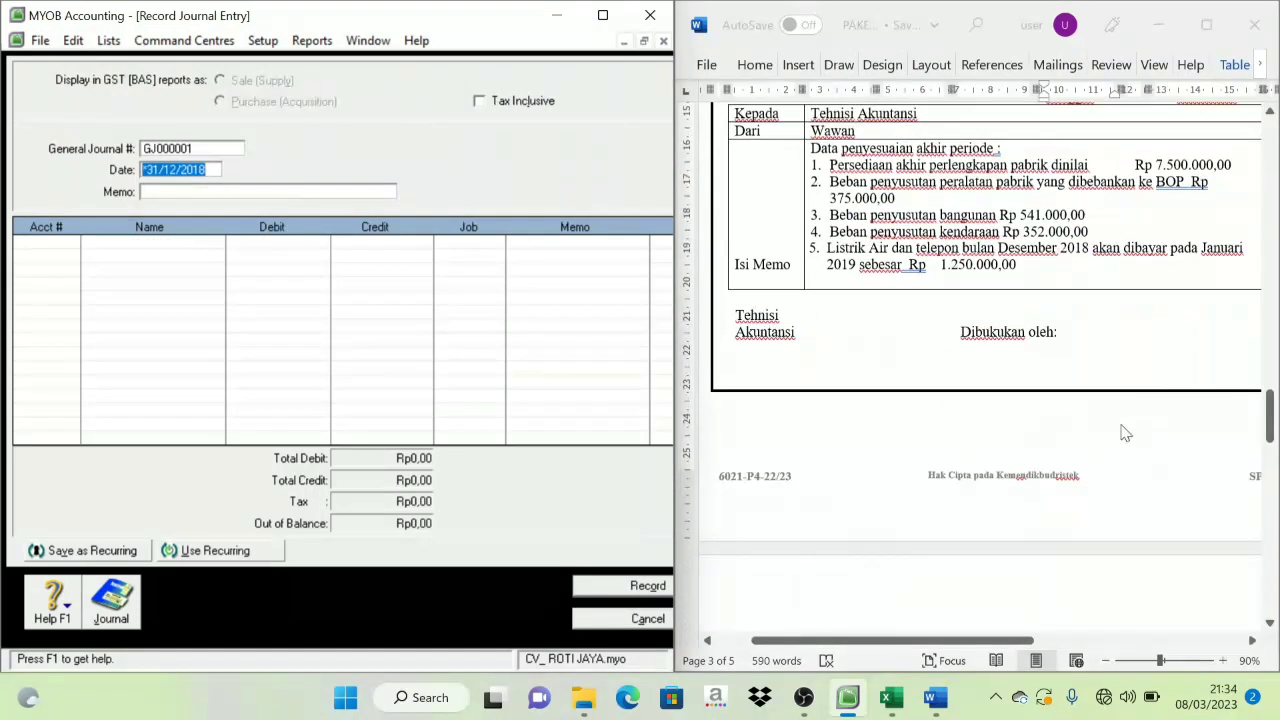
scroll(1124, 432, "down", 10)
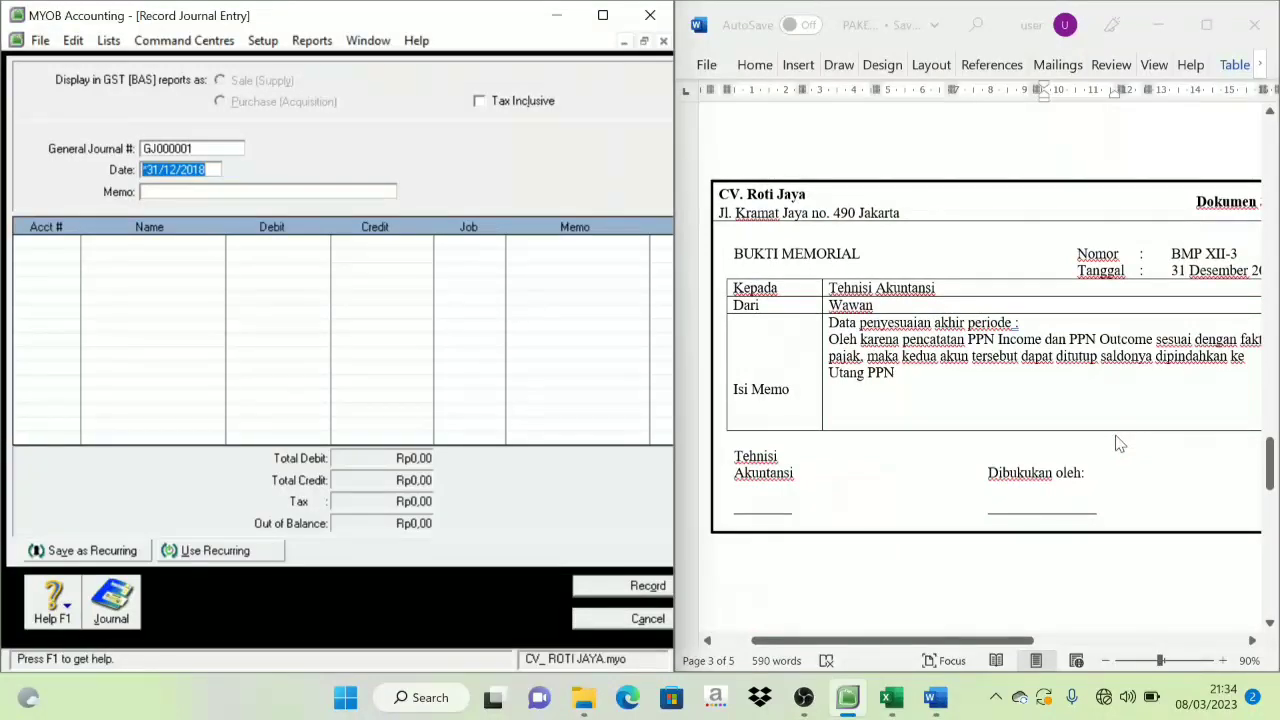
scroll(1118, 440, "down", 5)
scroll(1063, 423, "up", 8)
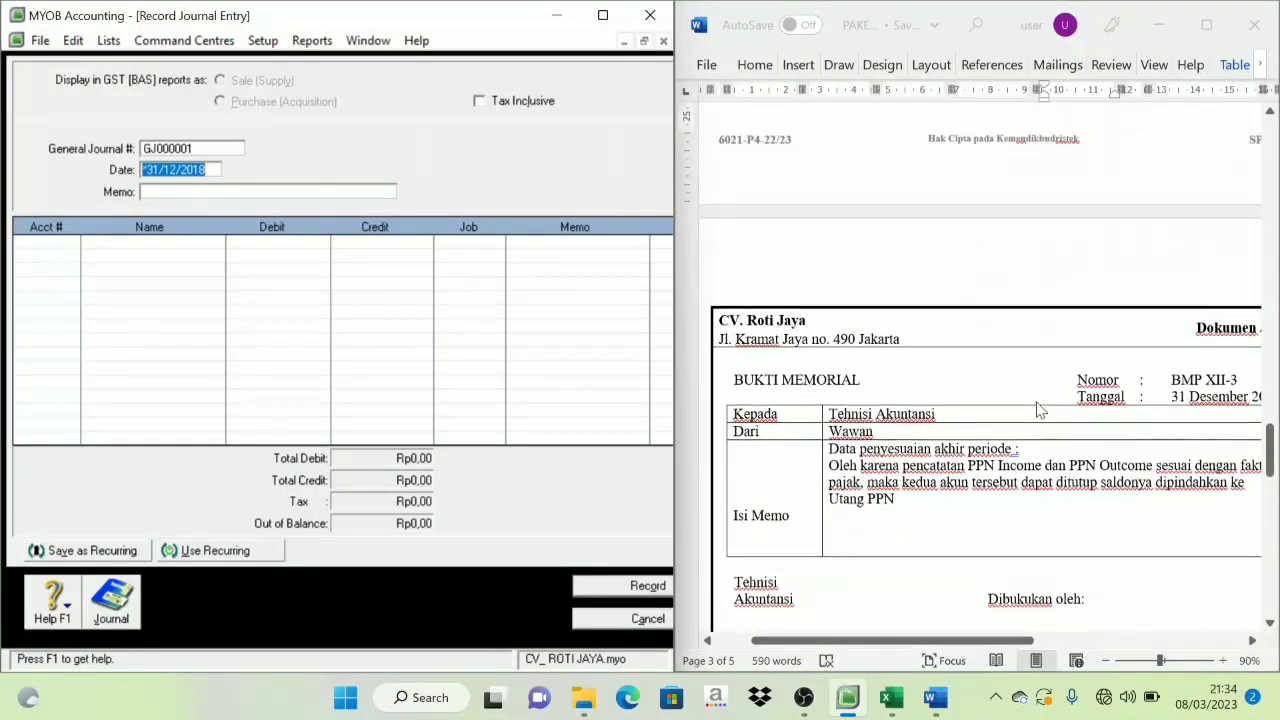
scroll(965, 470, "down", 2)
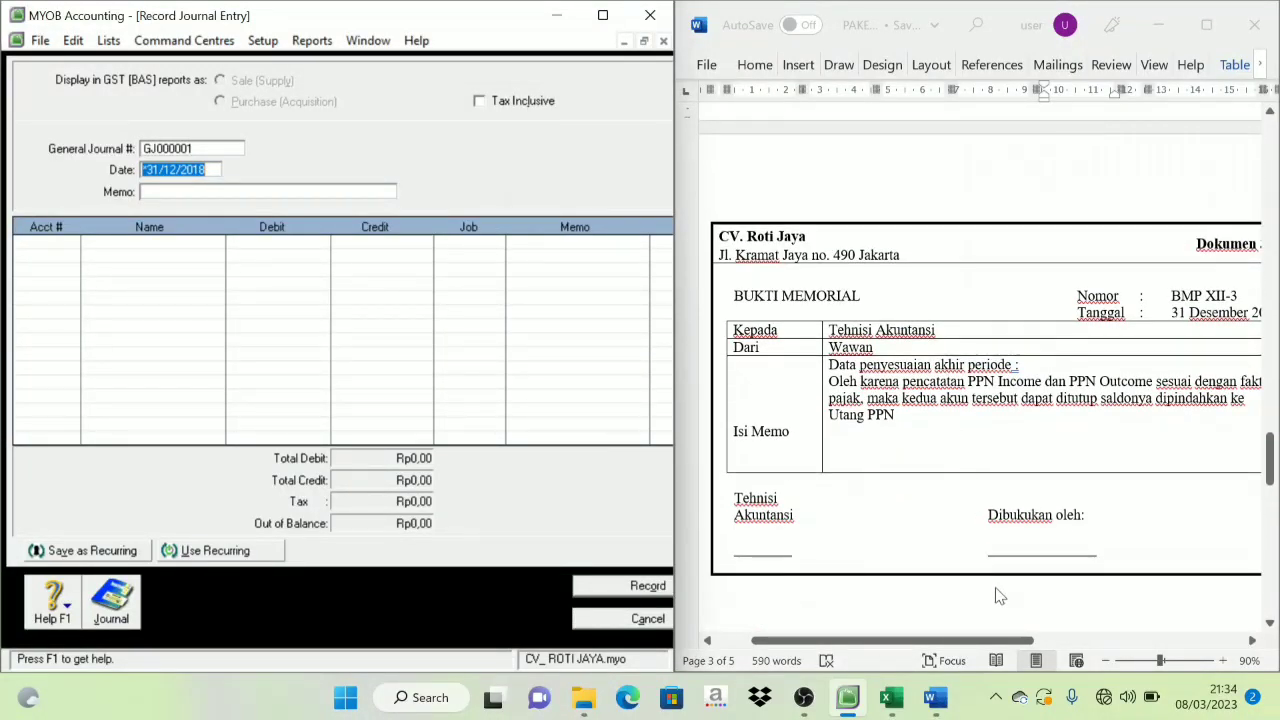
left_click_drag(960, 640, 984, 645)
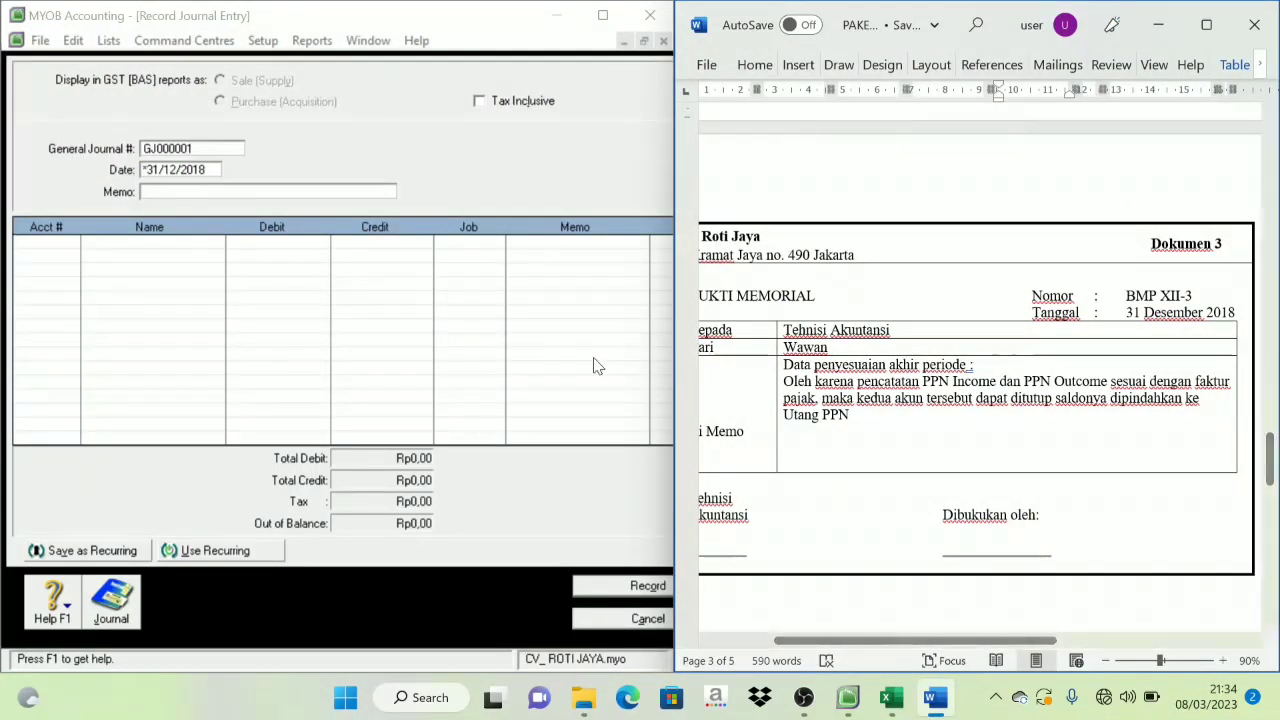
left_click(172, 152)
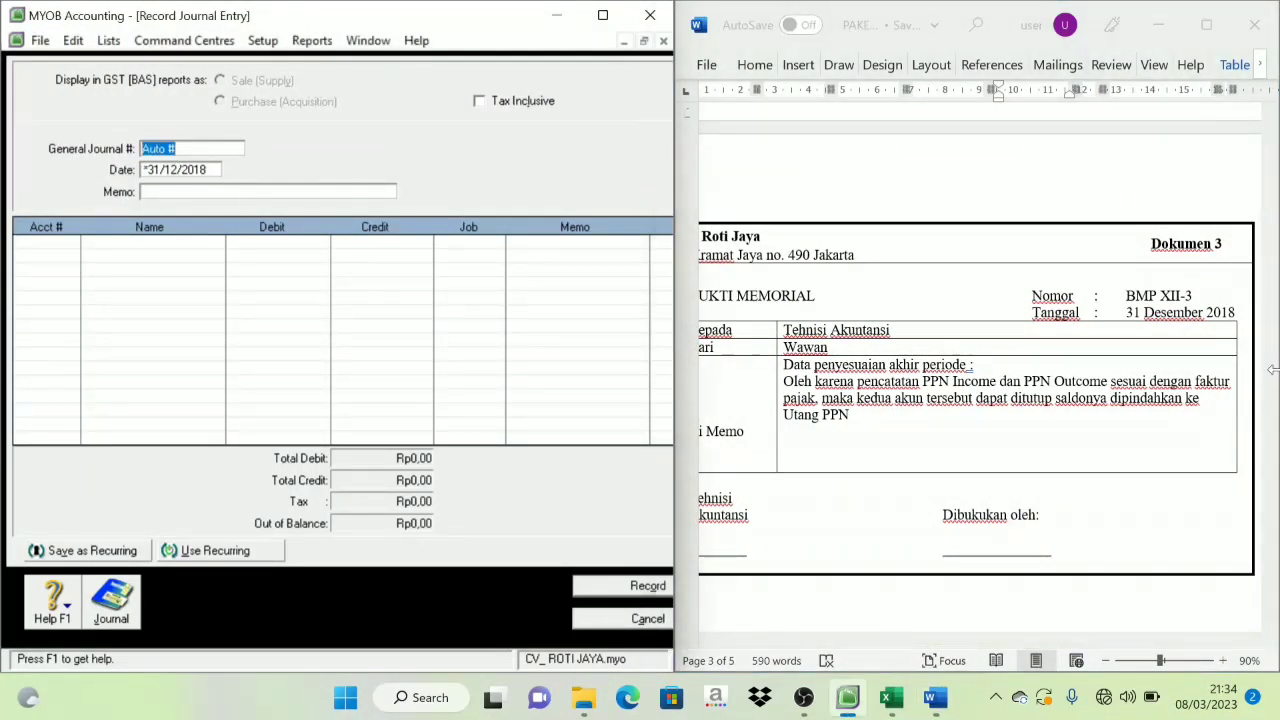
type("BMPXII-3")
key("Tab")
key("Tab")
type("Data Penyesuaian AKhir")
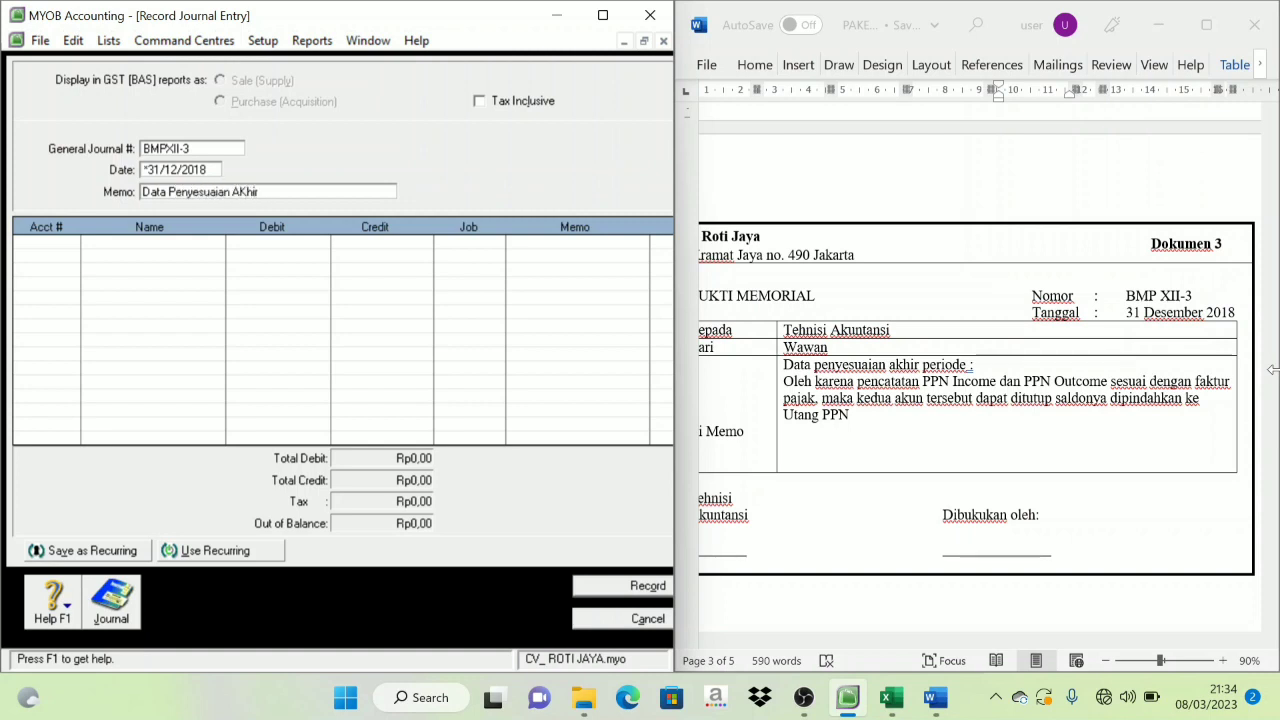
type(" Periode")
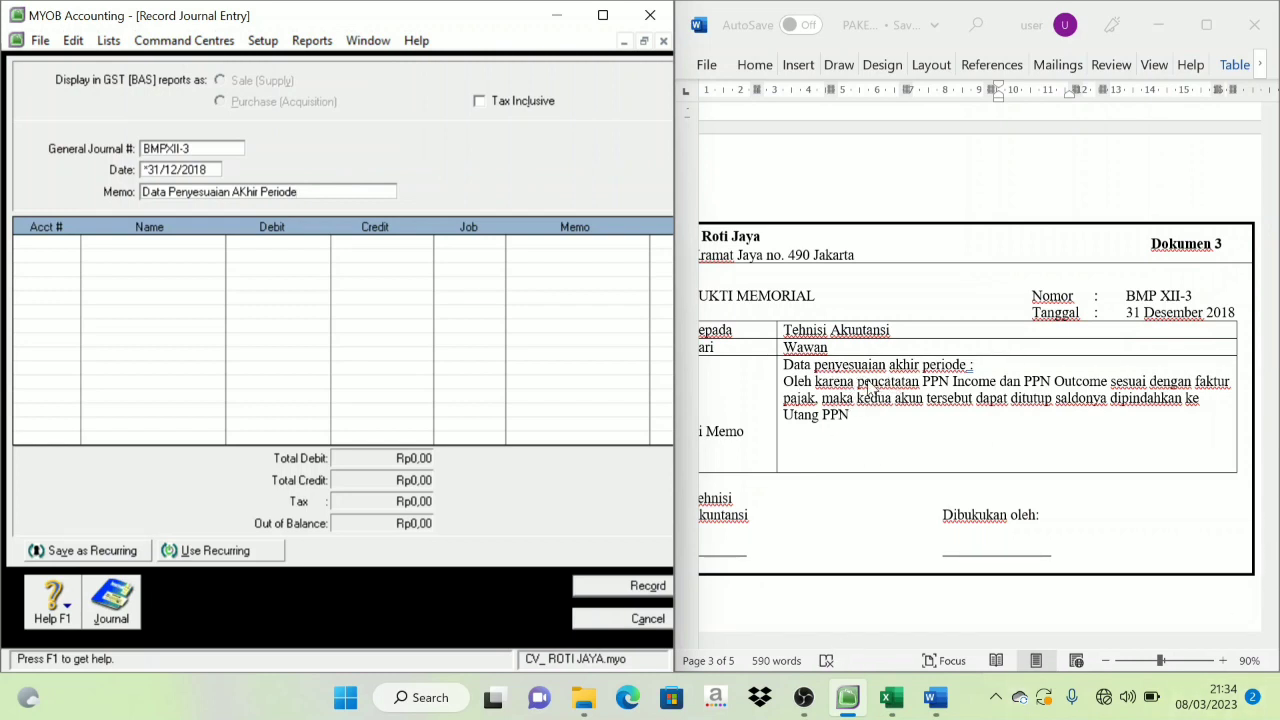
- Check the balances of 1-1500 PPN-Masukan and 2-1600 PPN- Keluaran in the Accounts List and return to the journal entry
left_click(862, 390)
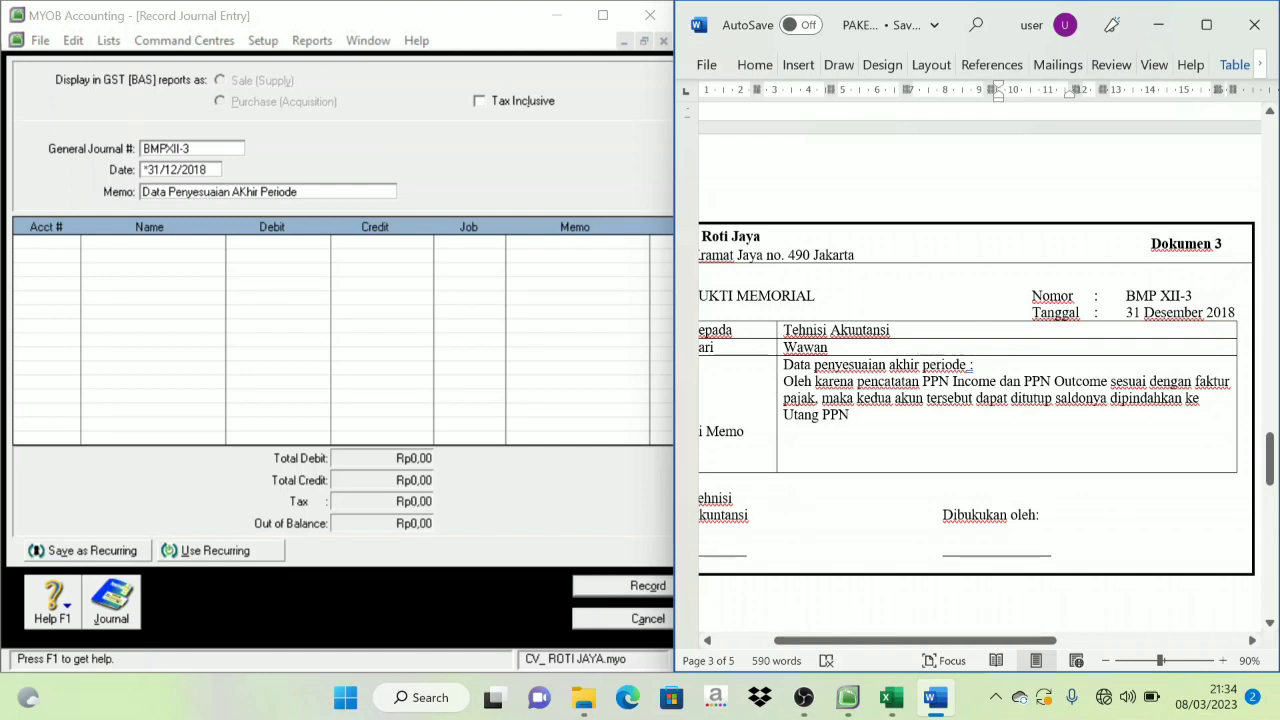
left_click(930, 414)
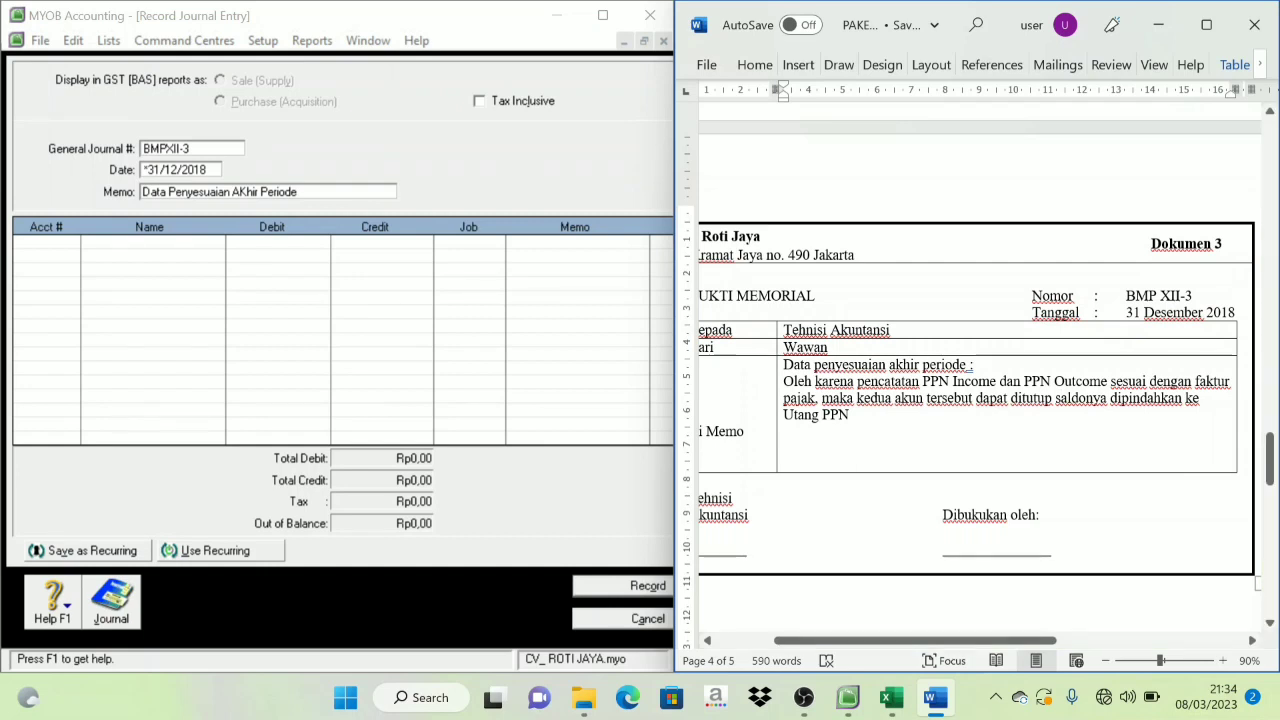
left_click(110, 41)
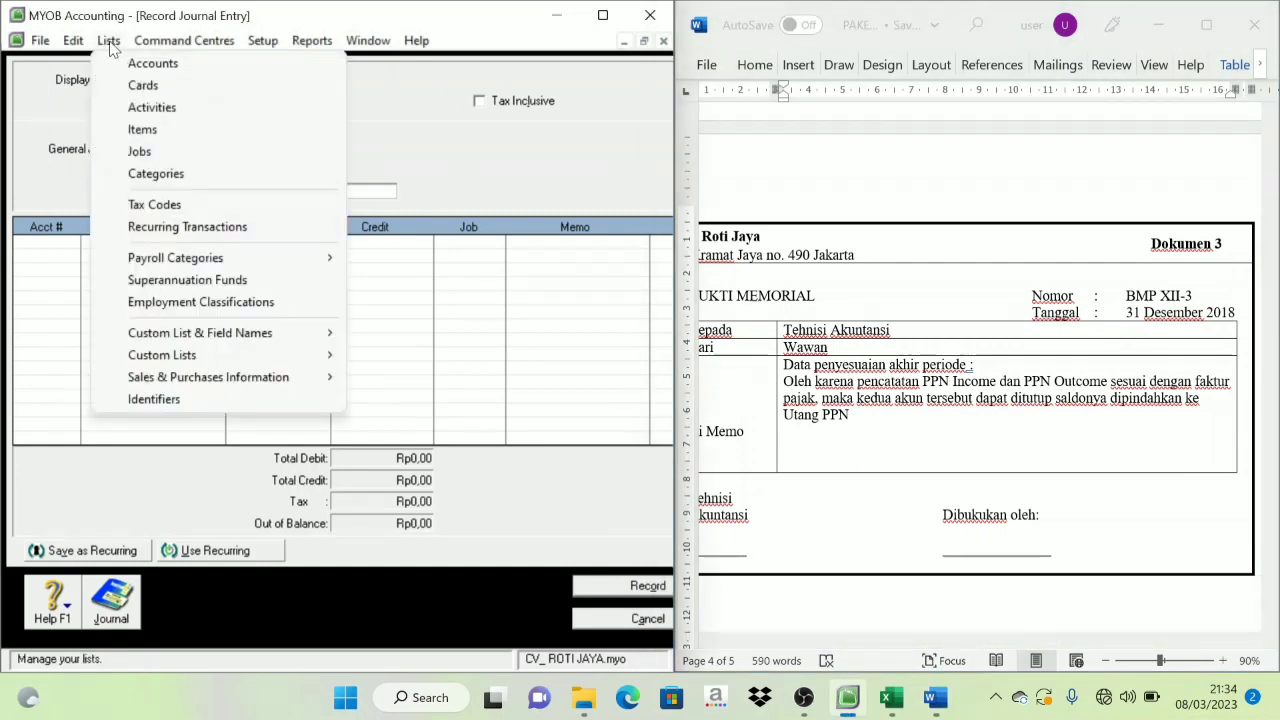
left_click(124, 66)
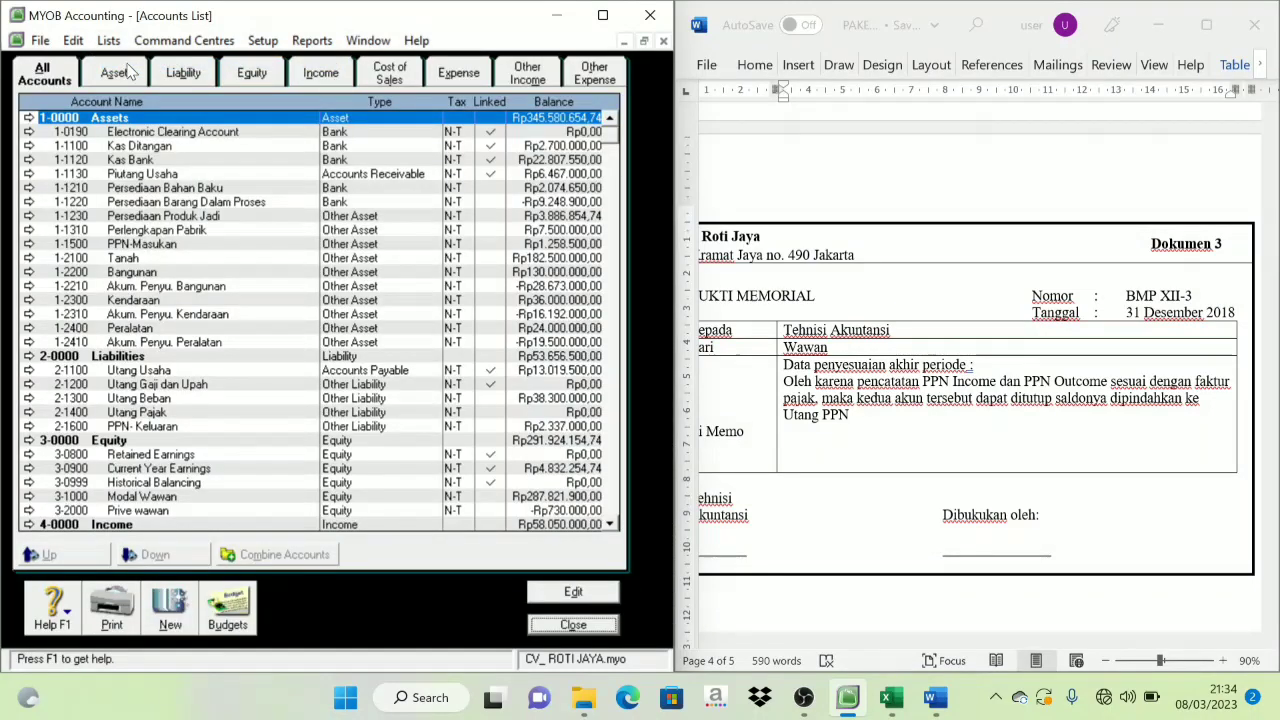
left_click(155, 245)
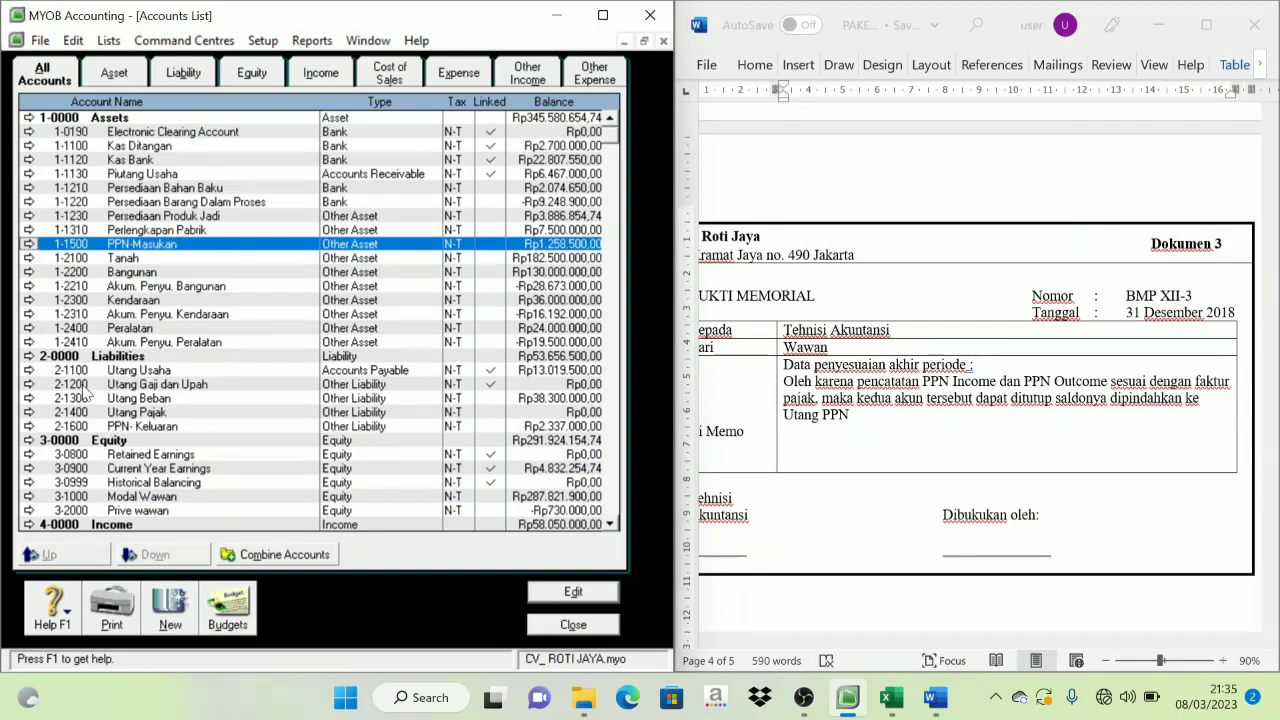
left_click(128, 428)
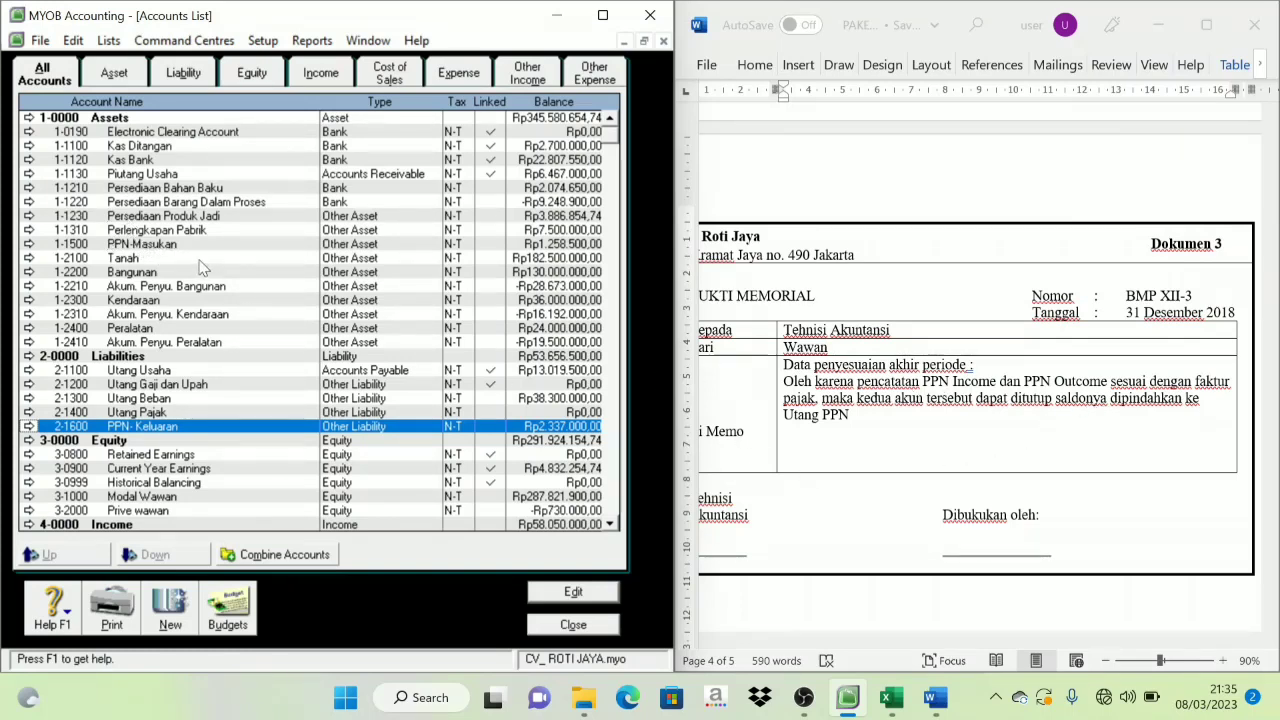
left_click(579, 625)
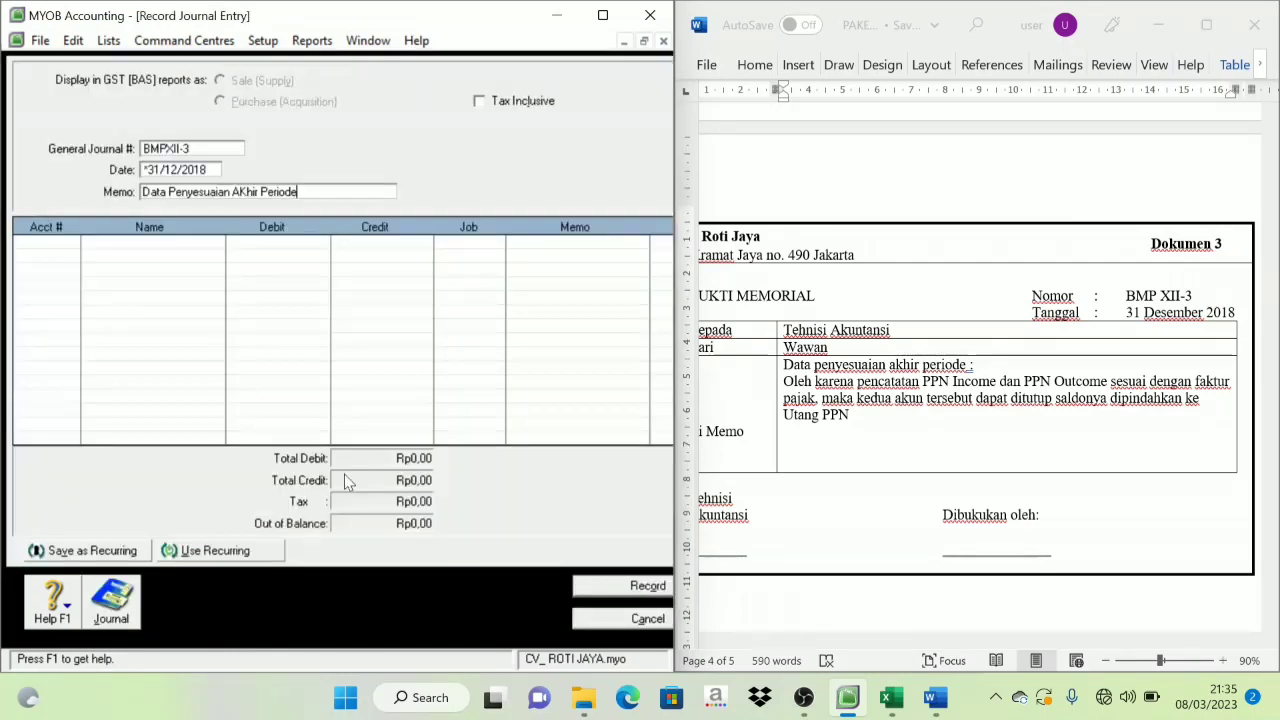
- Add account 2-1600 PPN- Keluaran on the first line of journal entry BMPXII-3
left_click(63, 246)
left_click(71, 242)
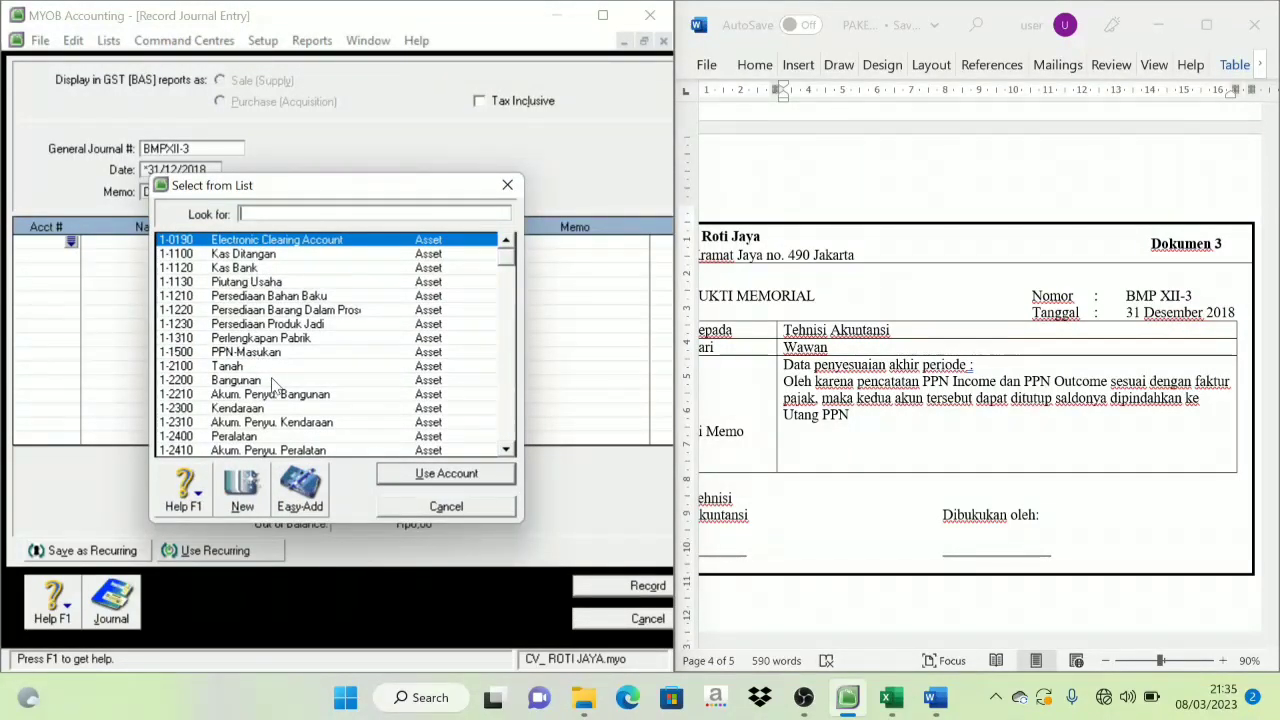
scroll(278, 425, "down", 1)
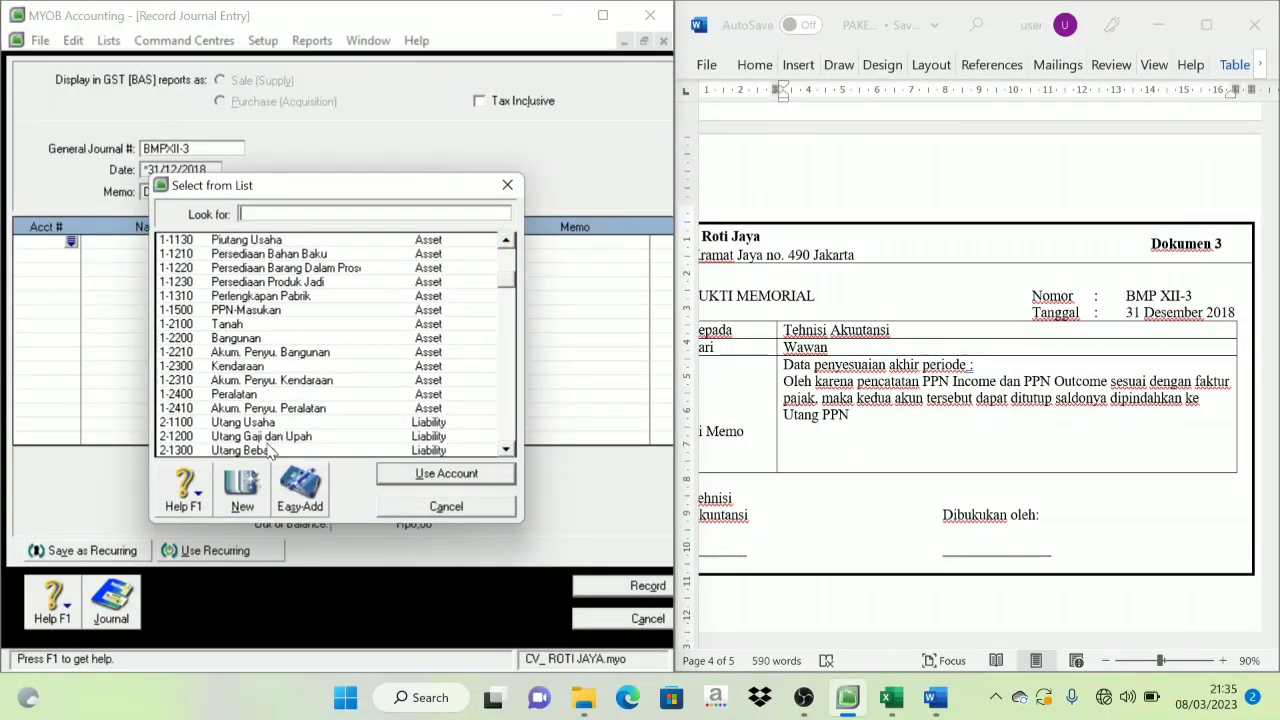
scroll(272, 450, "down", 1)
left_click(270, 438)
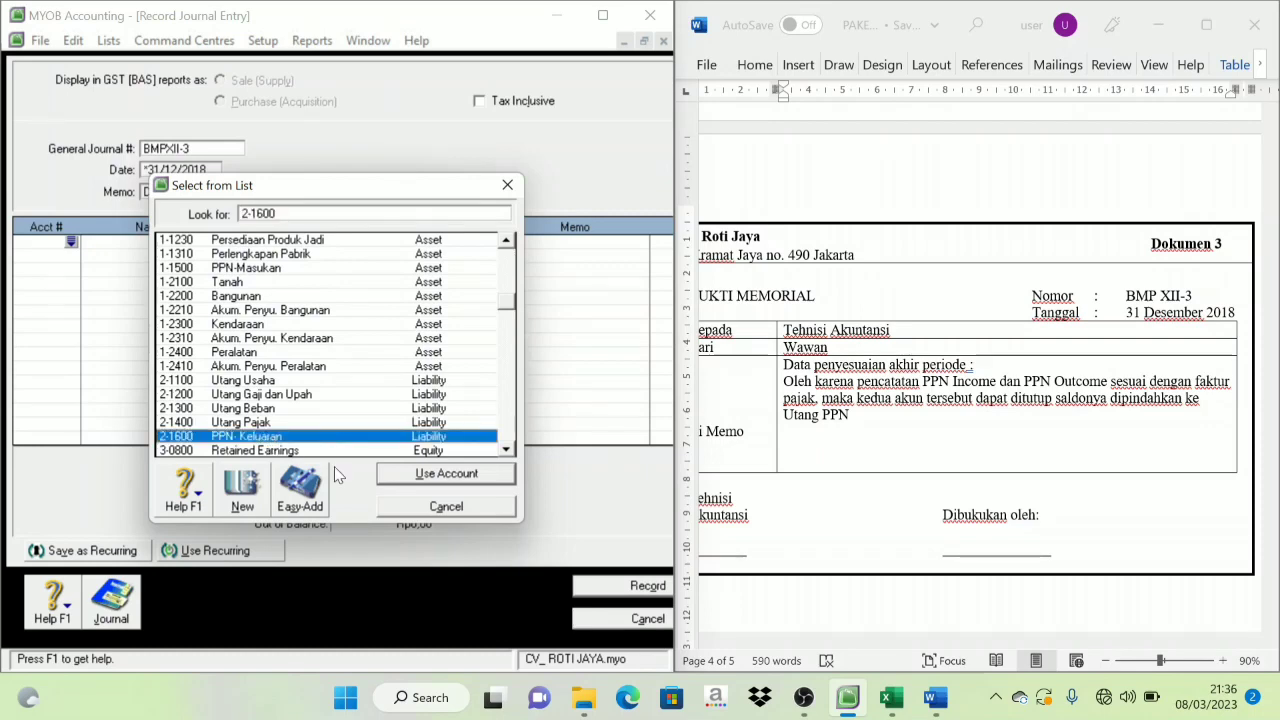
left_click(430, 473)
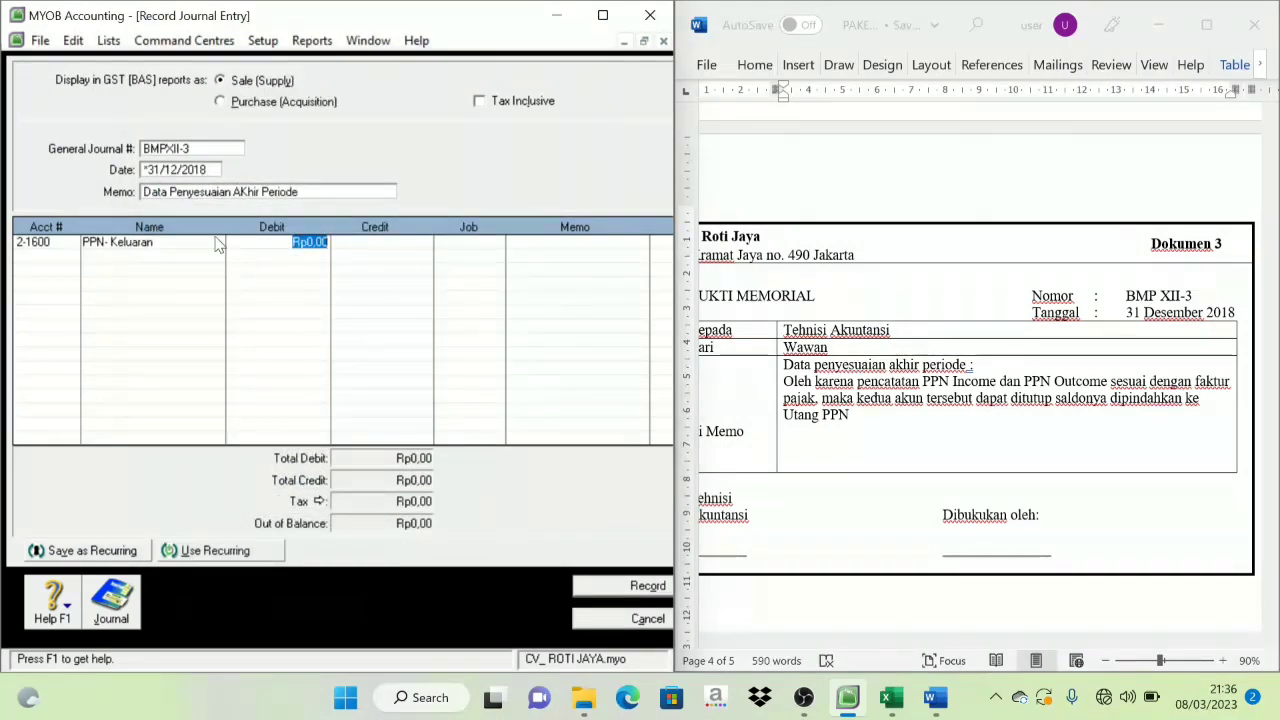
- Add account 1-1500 PPN-Masukan on the second line of the journal entry
left_click(70, 256)
left_click(71, 256)
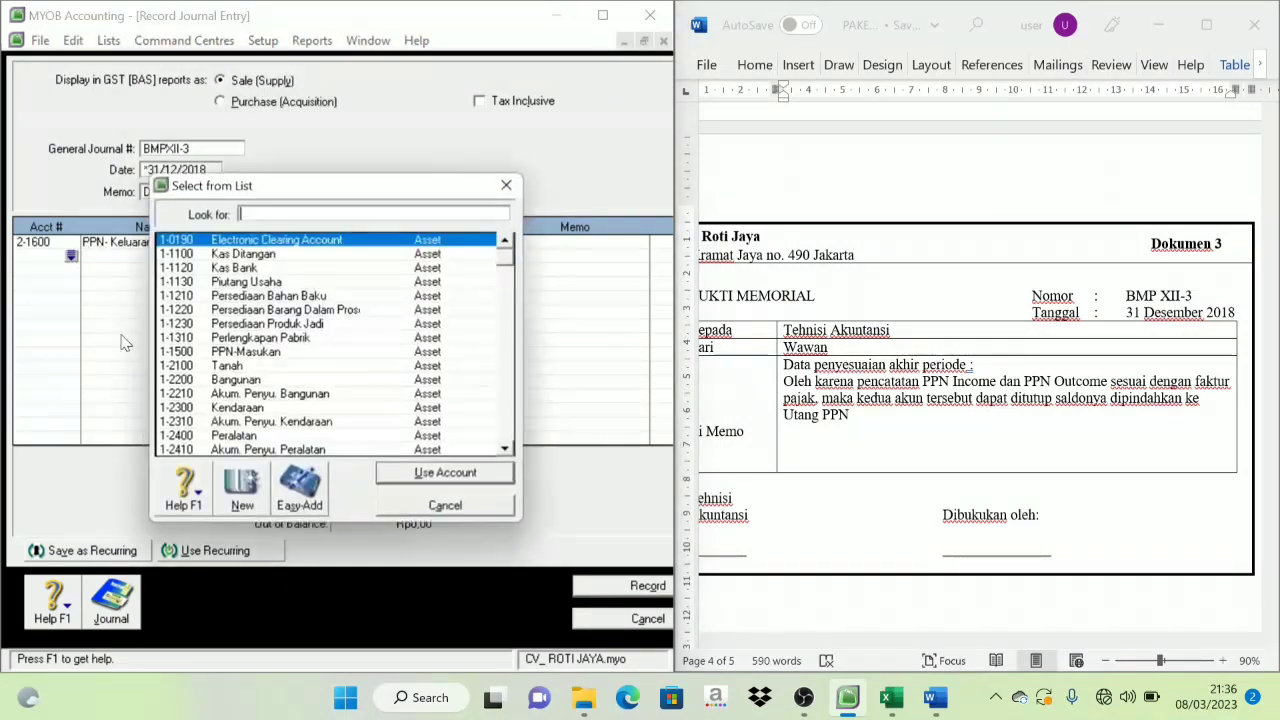
left_click(268, 354)
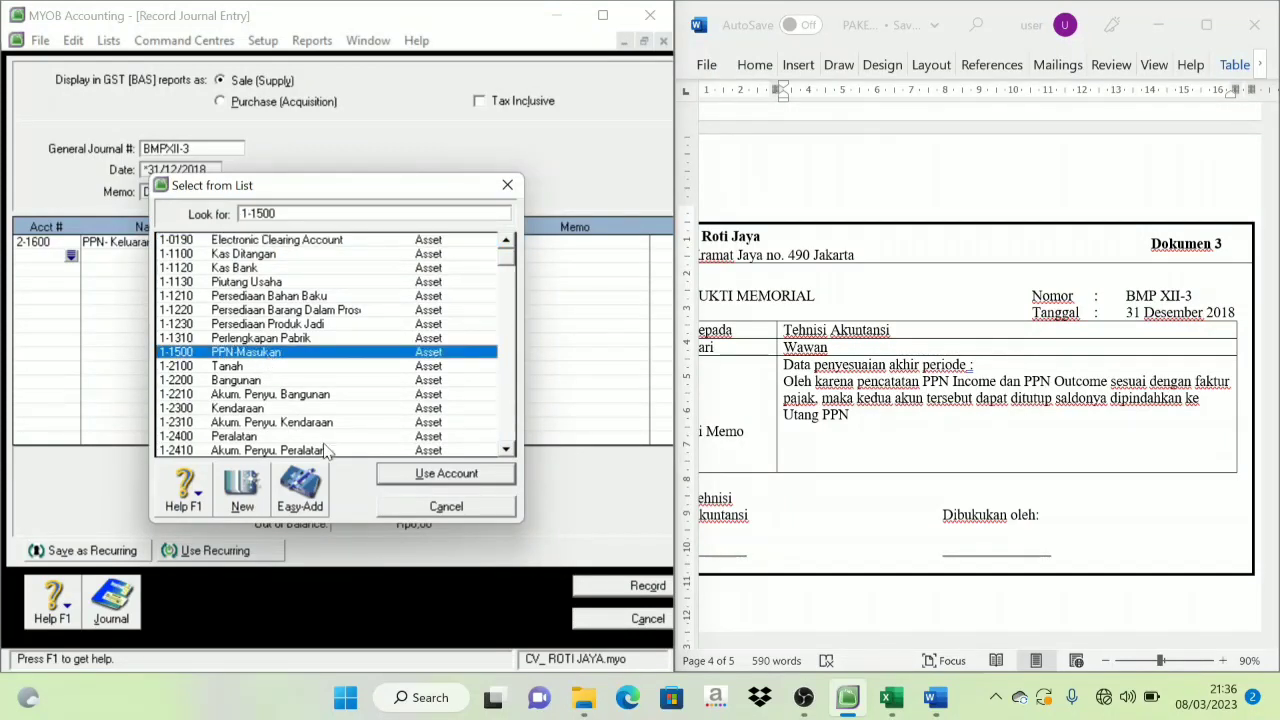
left_click(430, 475)
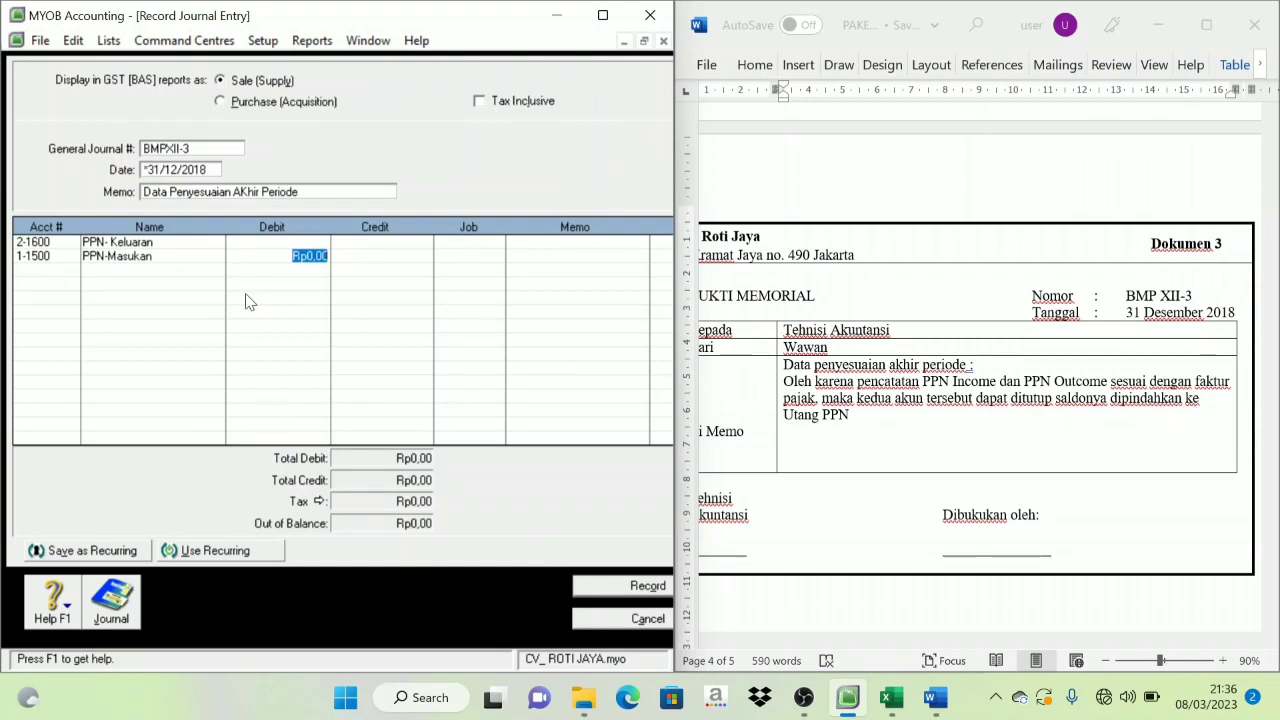
- Add account 2-1400 Utang Pajak on the third line of the journal entry
left_click(52, 272)
left_click(71, 270)
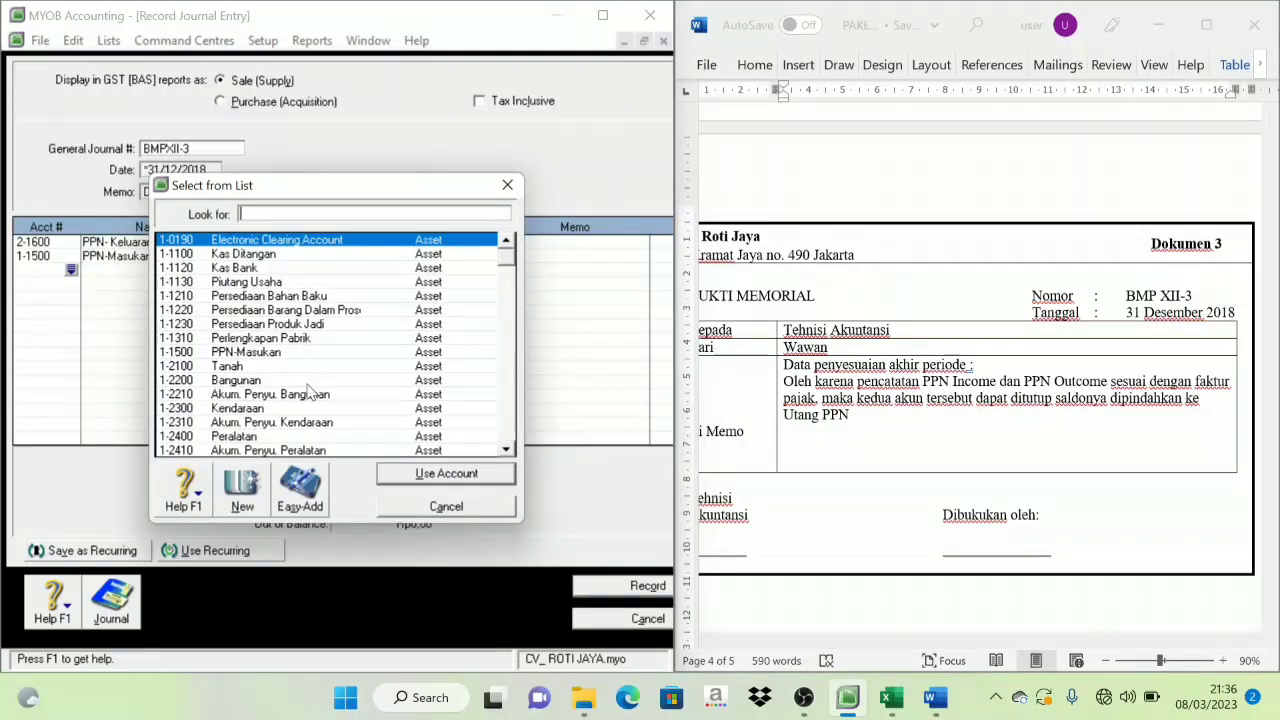
scroll(310, 390, "down", 4)
left_click(249, 382)
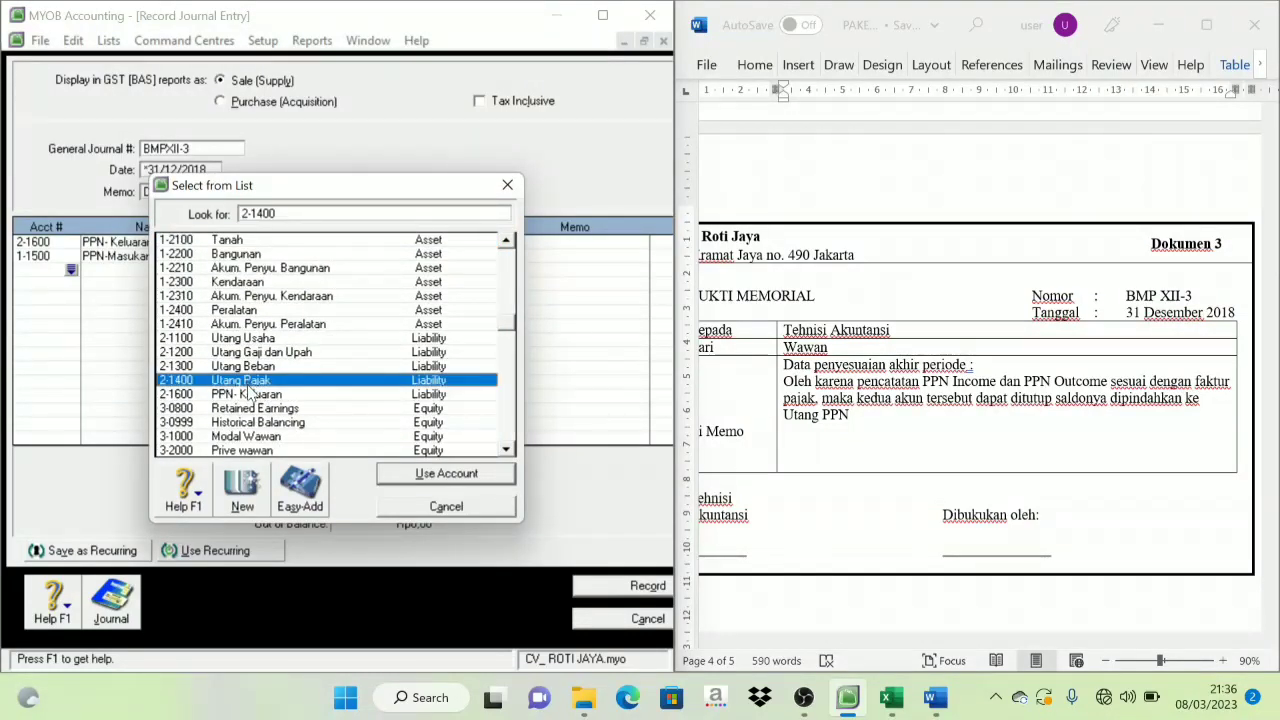
left_click(249, 394)
left_click(250, 383)
left_click(466, 475)
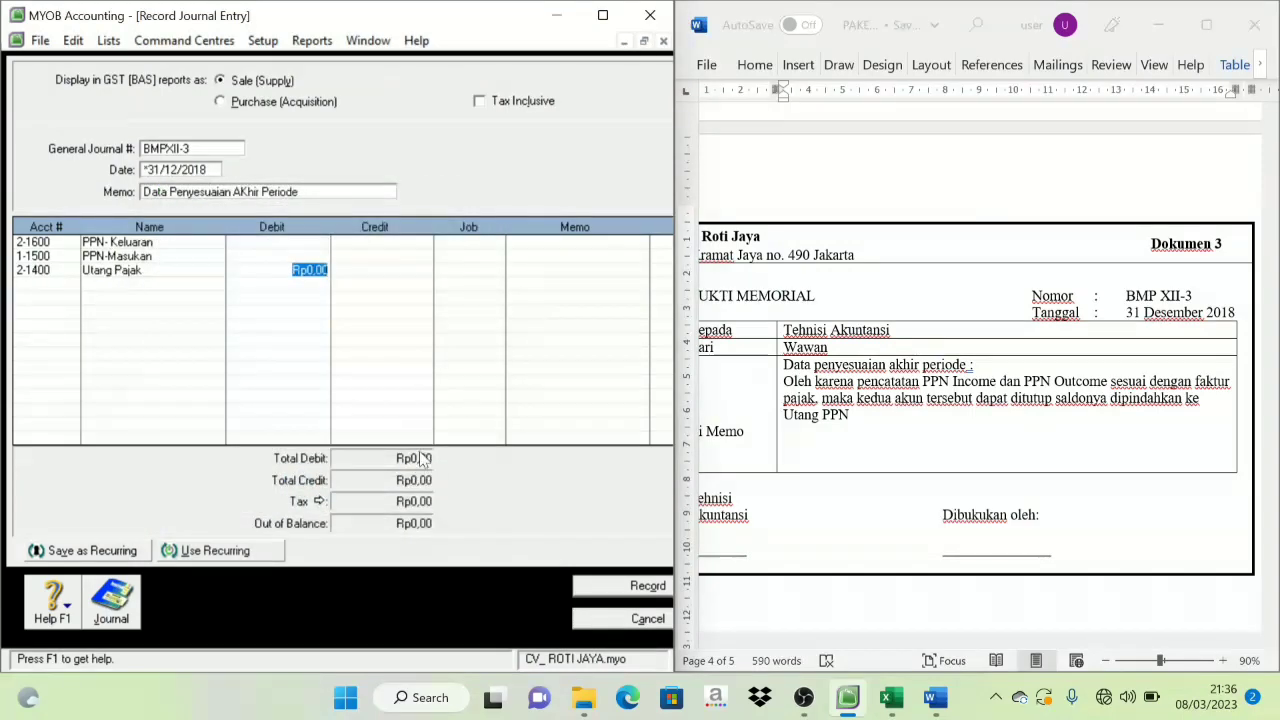
- Look up the PPN- Keluaran balance in the Accounts List and debit that account with Rp2.337.000,00 in the journal entry
left_click(295, 243)
left_click(108, 40)
left_click(150, 60)
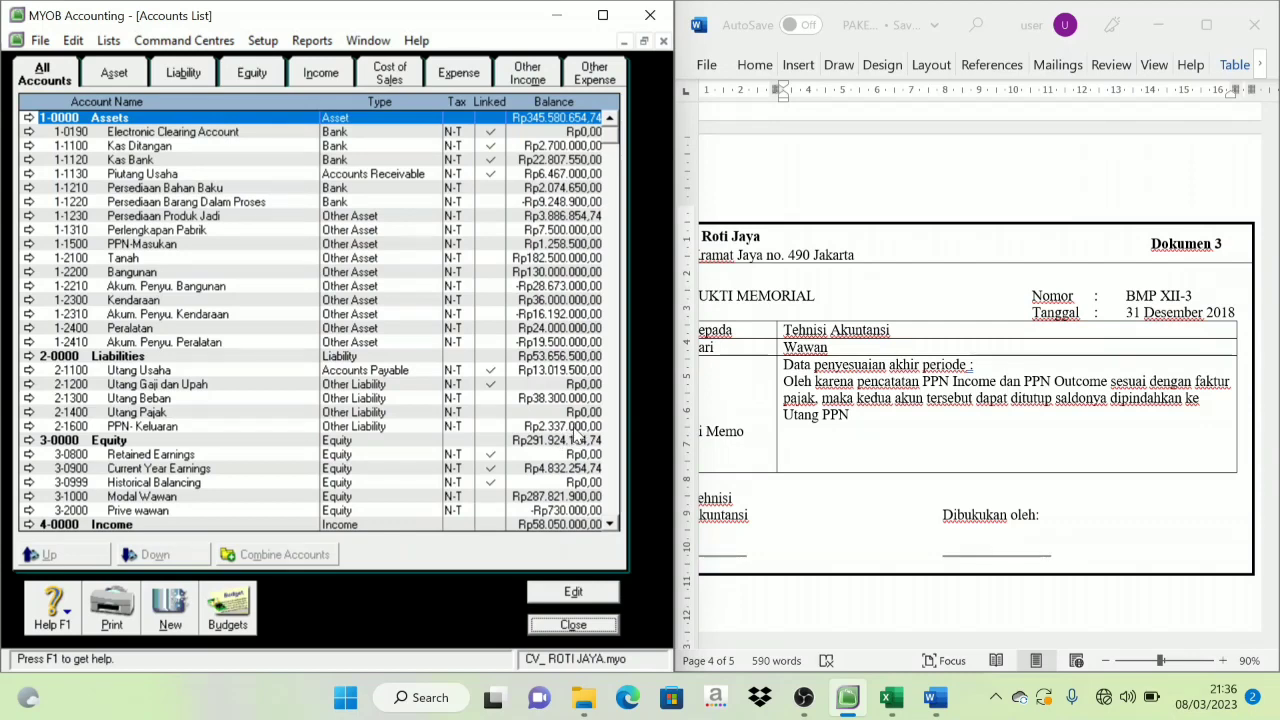
left_click(573, 624)
type("235")
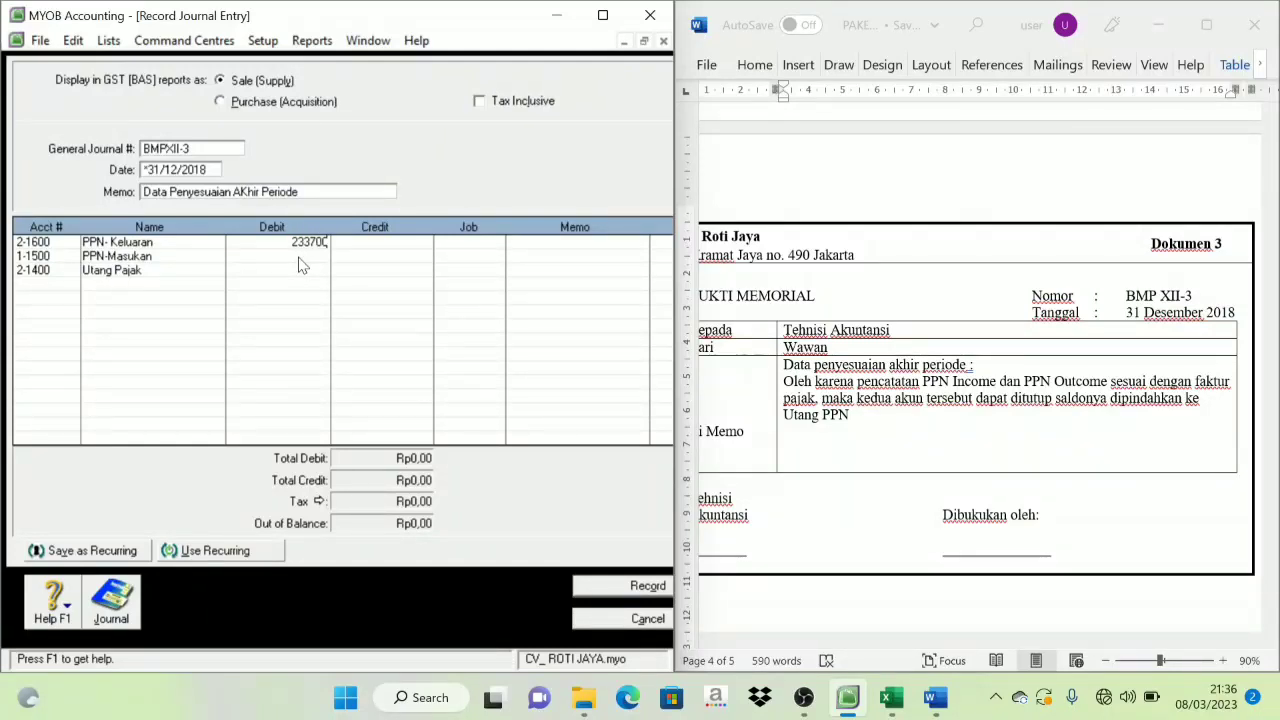
type("7000")
key("Tab")
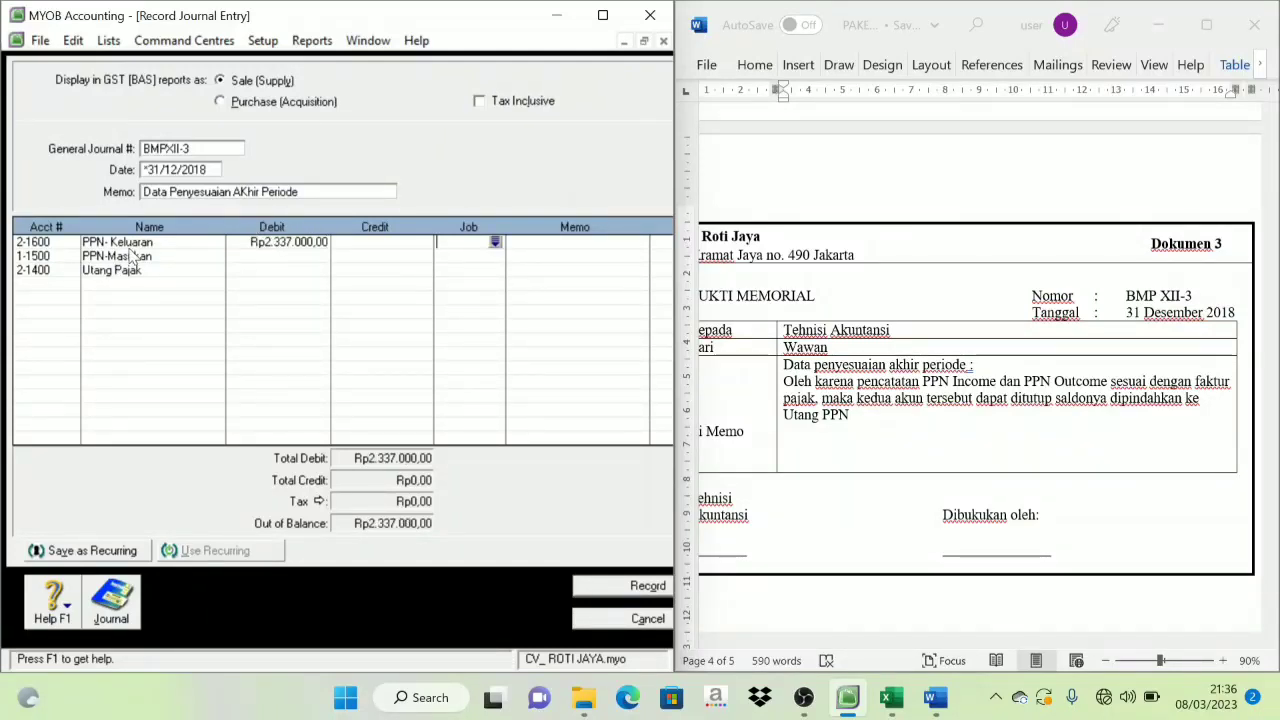
- Look up the PPN-Masukan balance in the Accounts List and credit that account with Rp1.258.500,00 in the journal entry
left_click(388, 258)
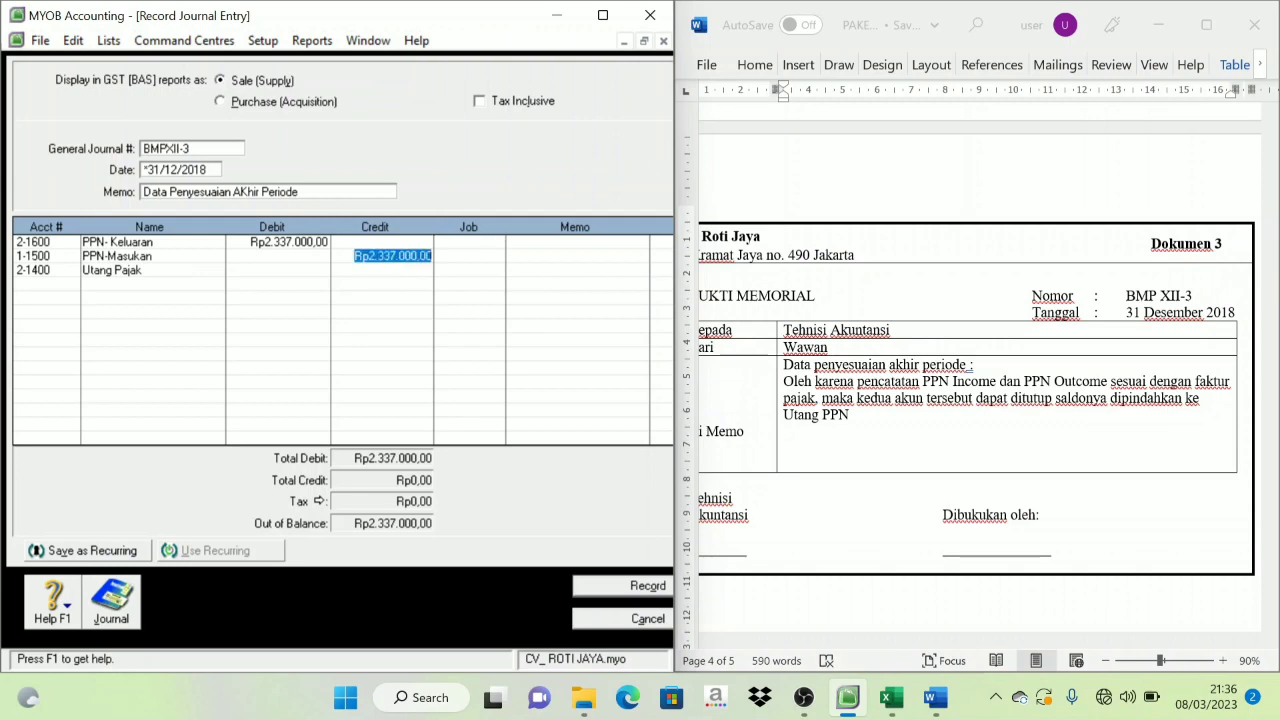
left_click(108, 40)
left_click(143, 66)
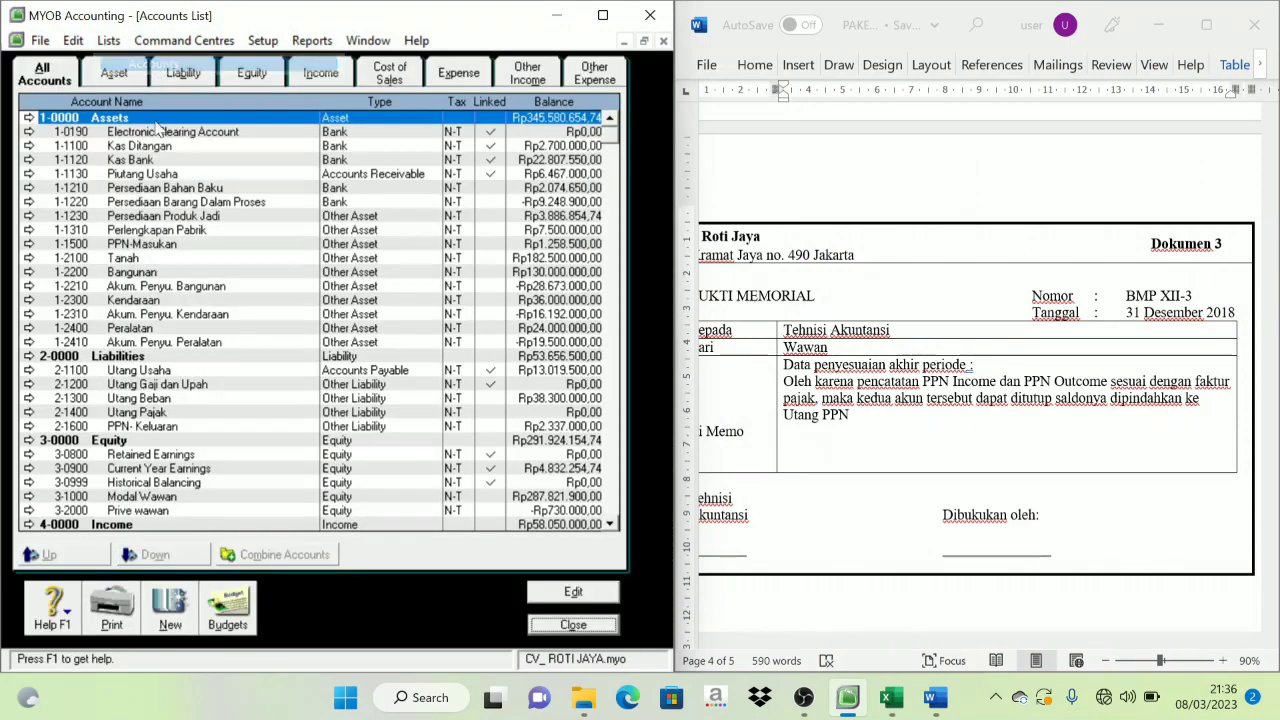
left_click(238, 244)
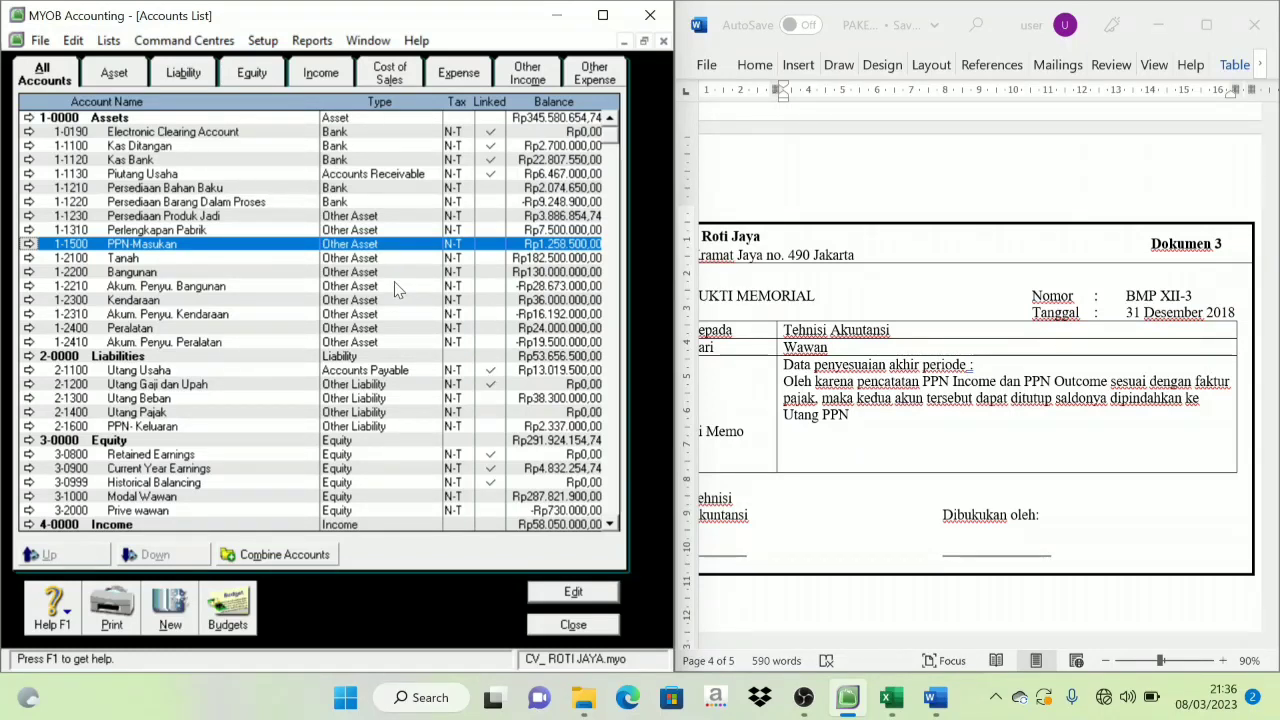
left_click(588, 625)
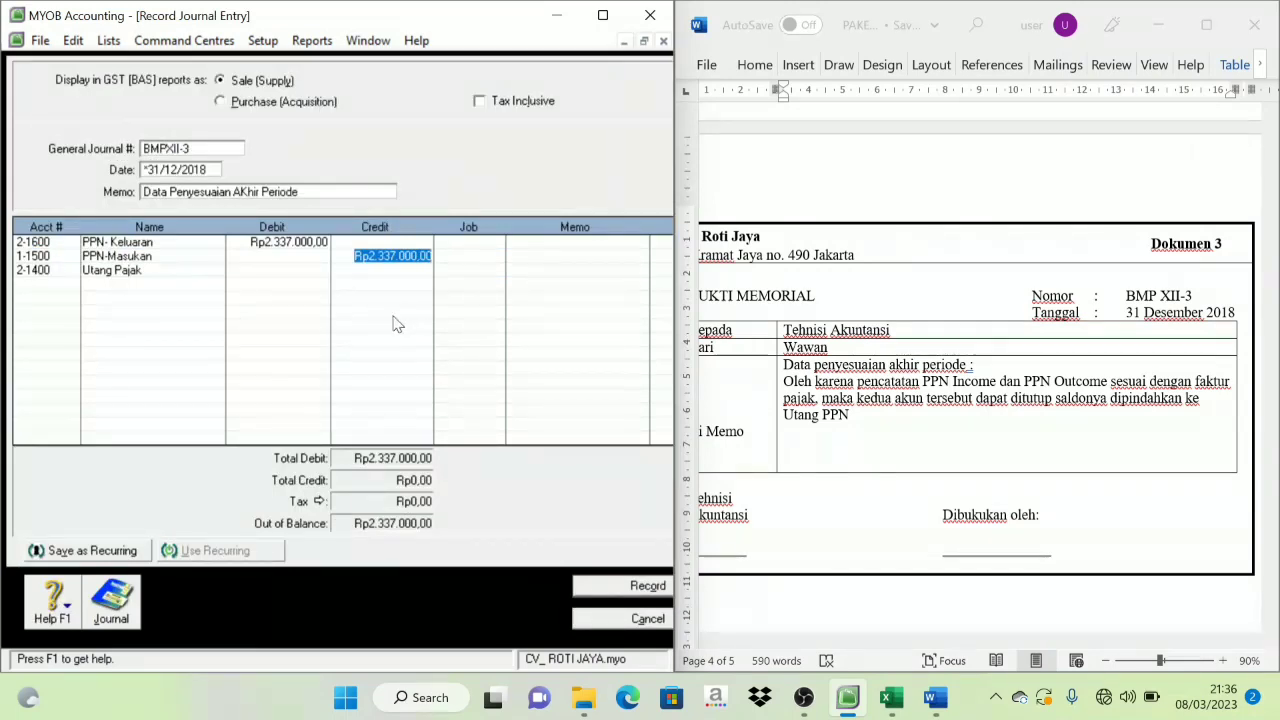
type("1.2")
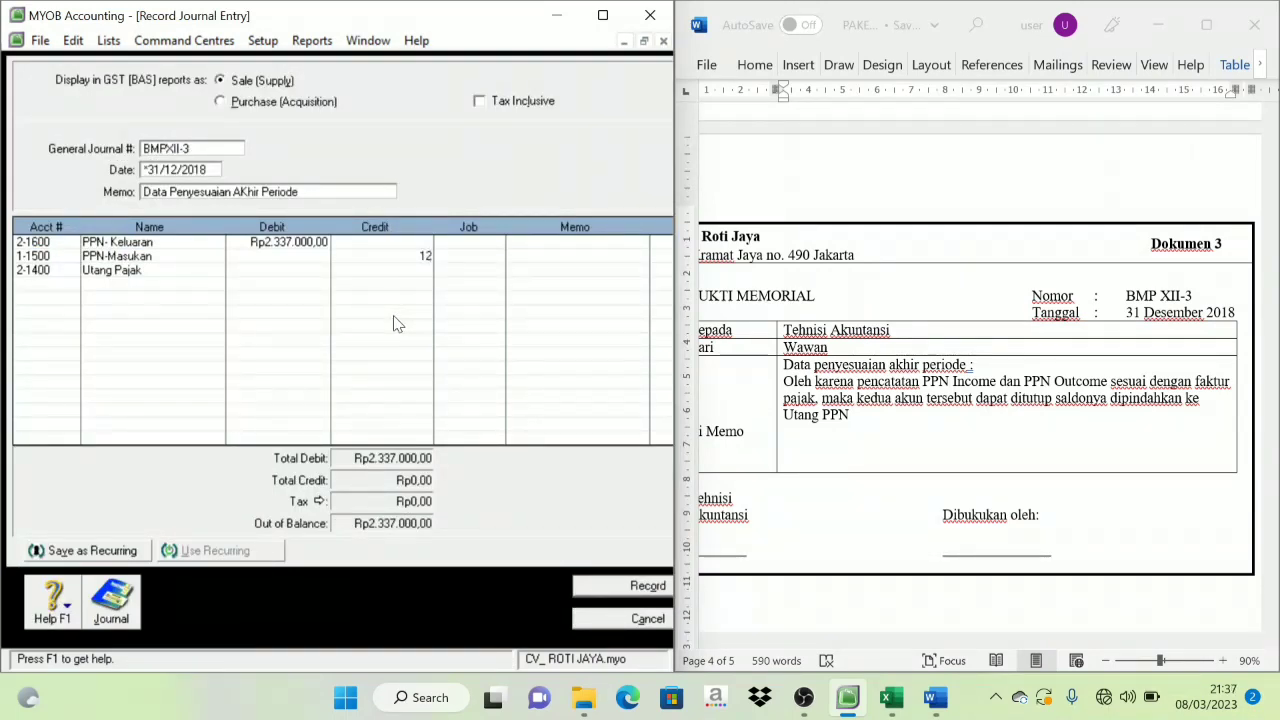
type("58.500")
key("Tab")
key("Tab")
key("Tab")
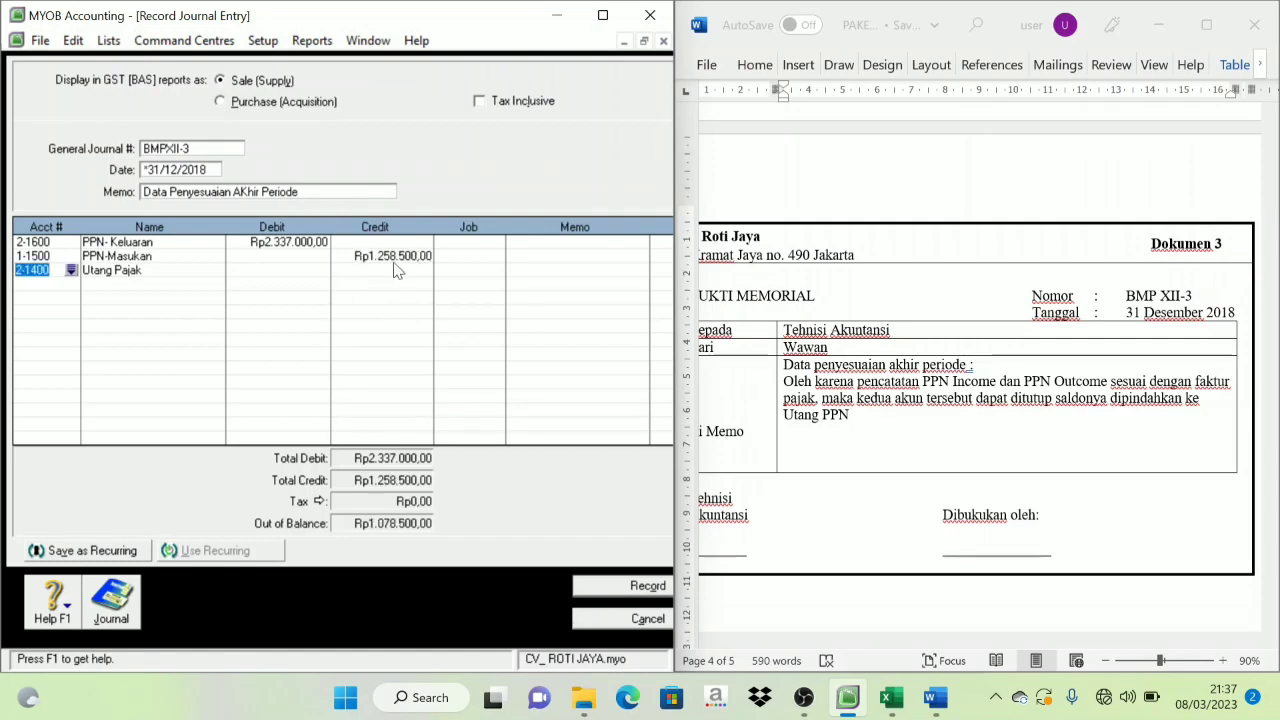
- Recheck the 1-1500 PPN-Masukan balance in the Accounts List and return to the journal entry
left_click(108, 40)
left_click(128, 56)
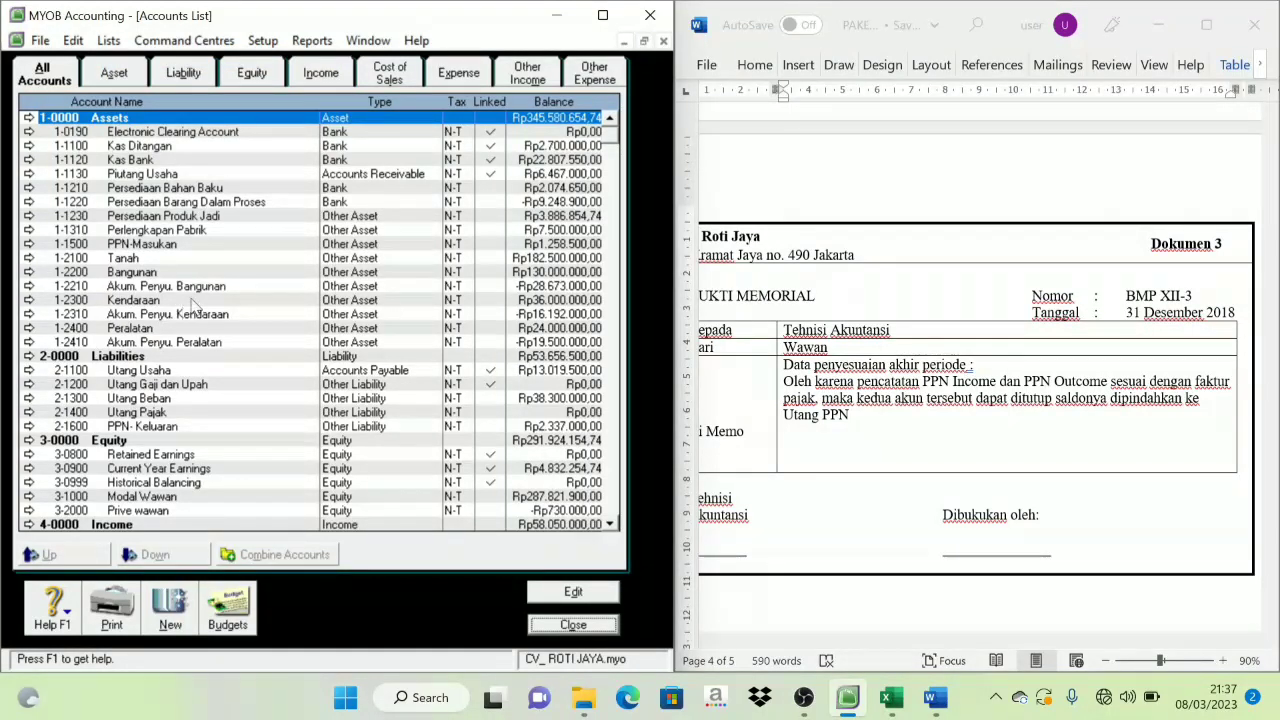
left_click(183, 248)
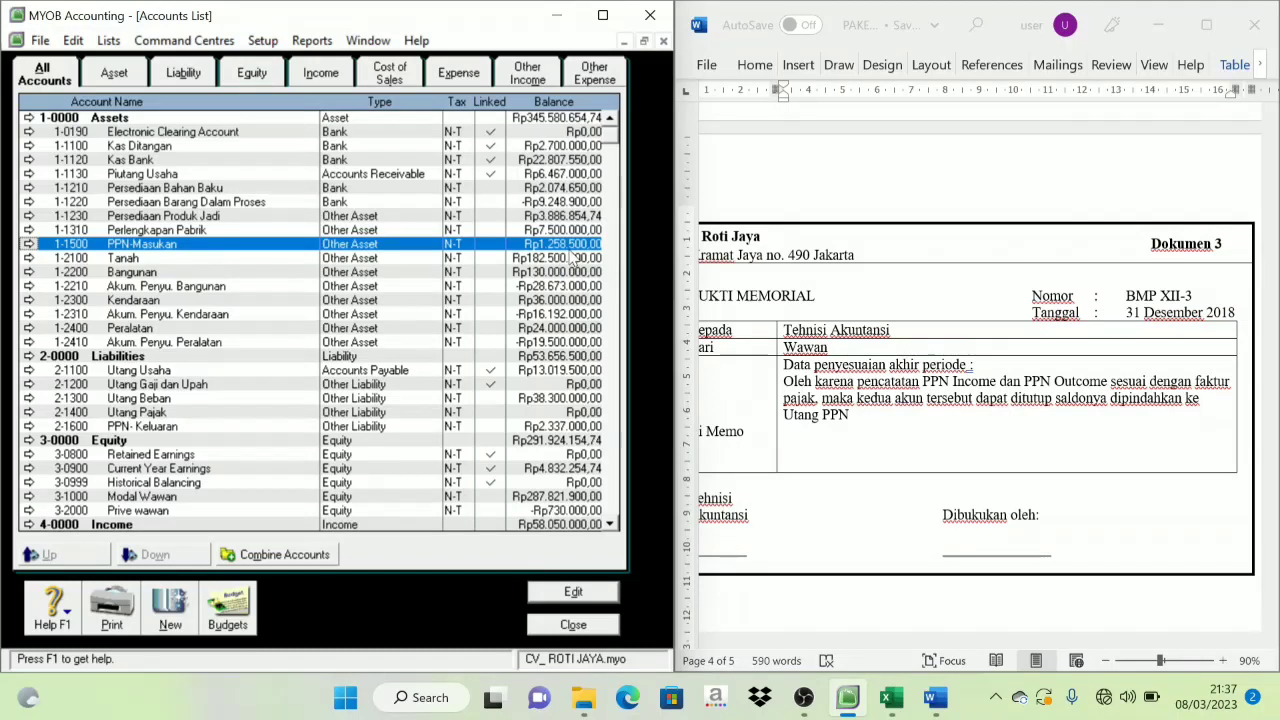
left_click(558, 623)
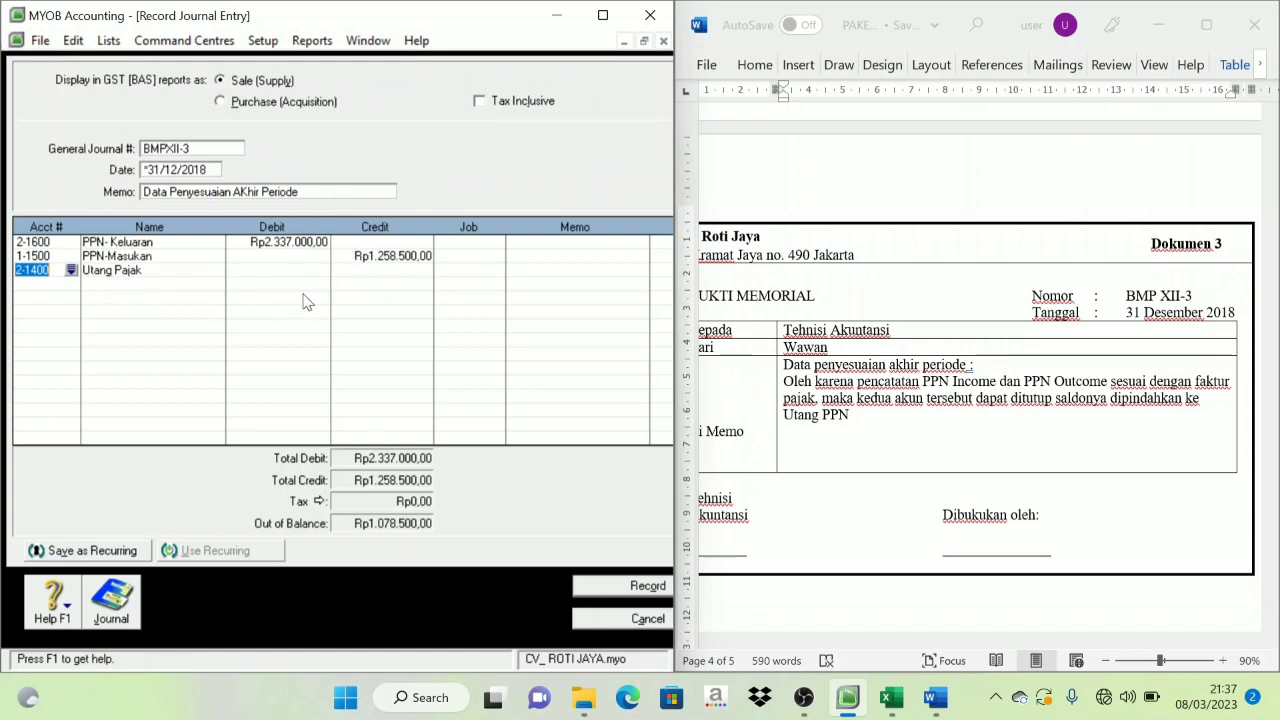
- Credit Utang Pajak with the balancing Rp1.078.500,00, record journal entry BMPXII-3 and close the journal entry window
left_click(400, 277)
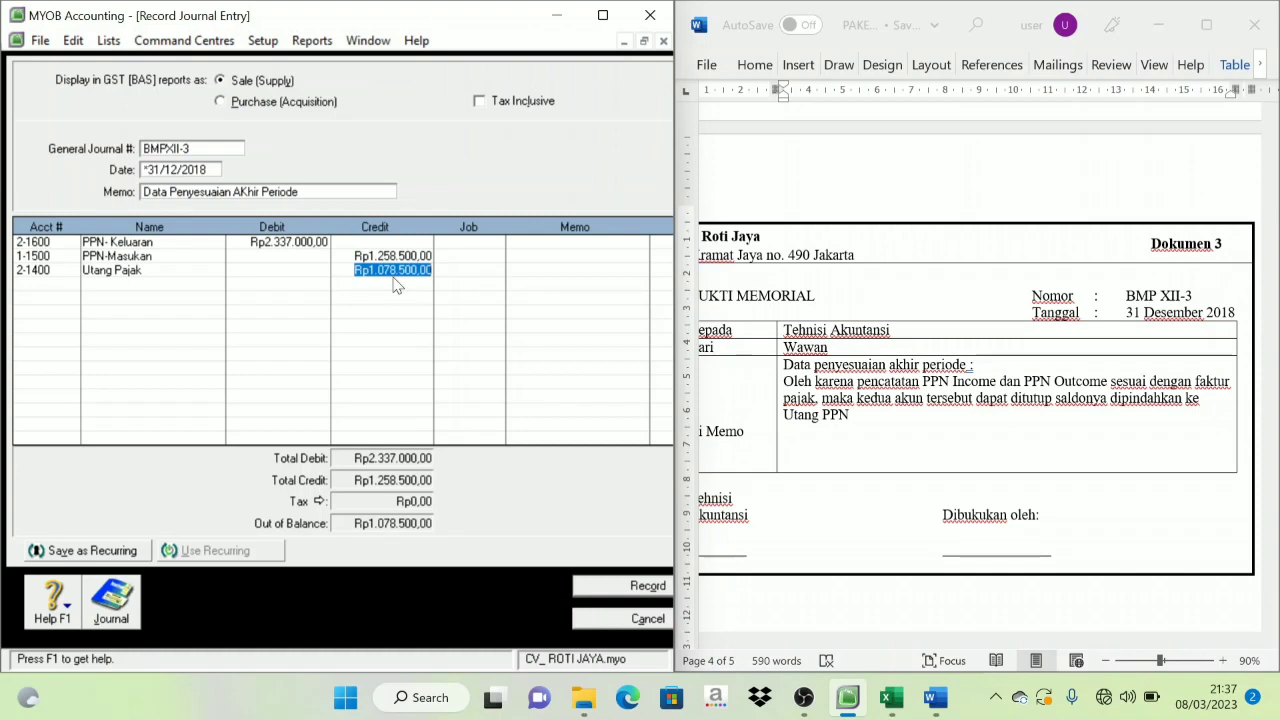
key("Tab")
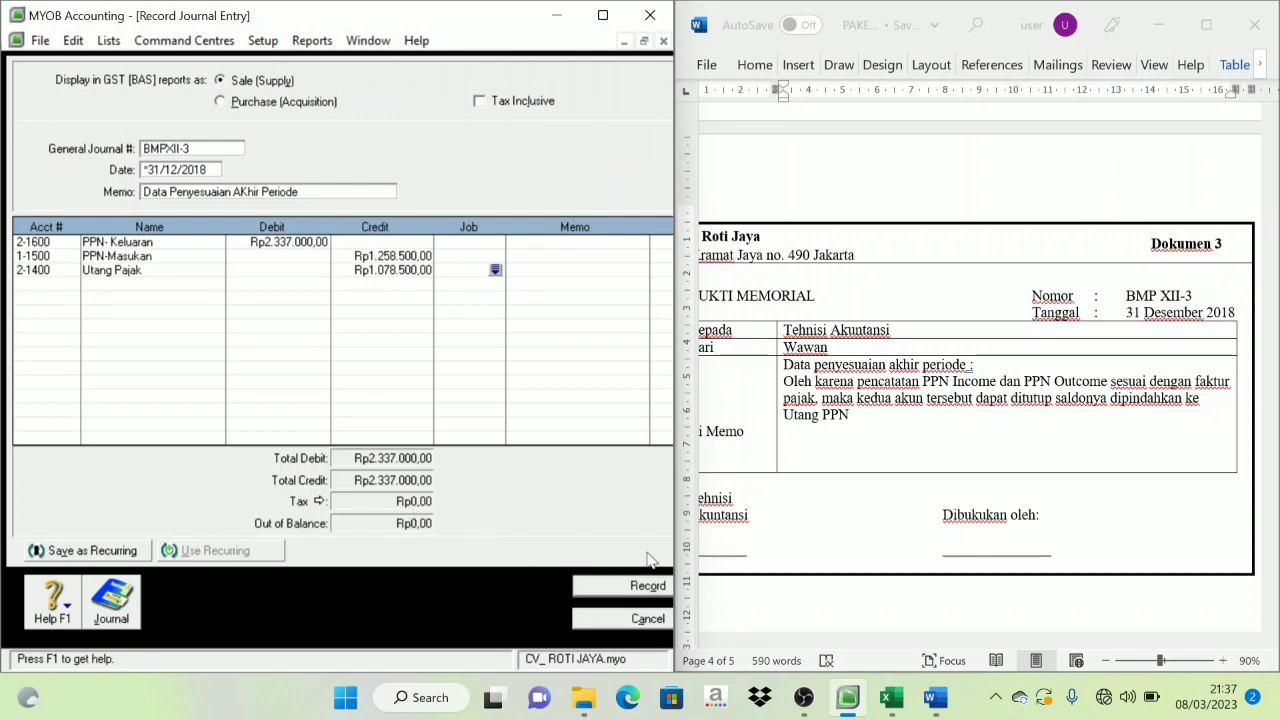
left_click(648, 588)
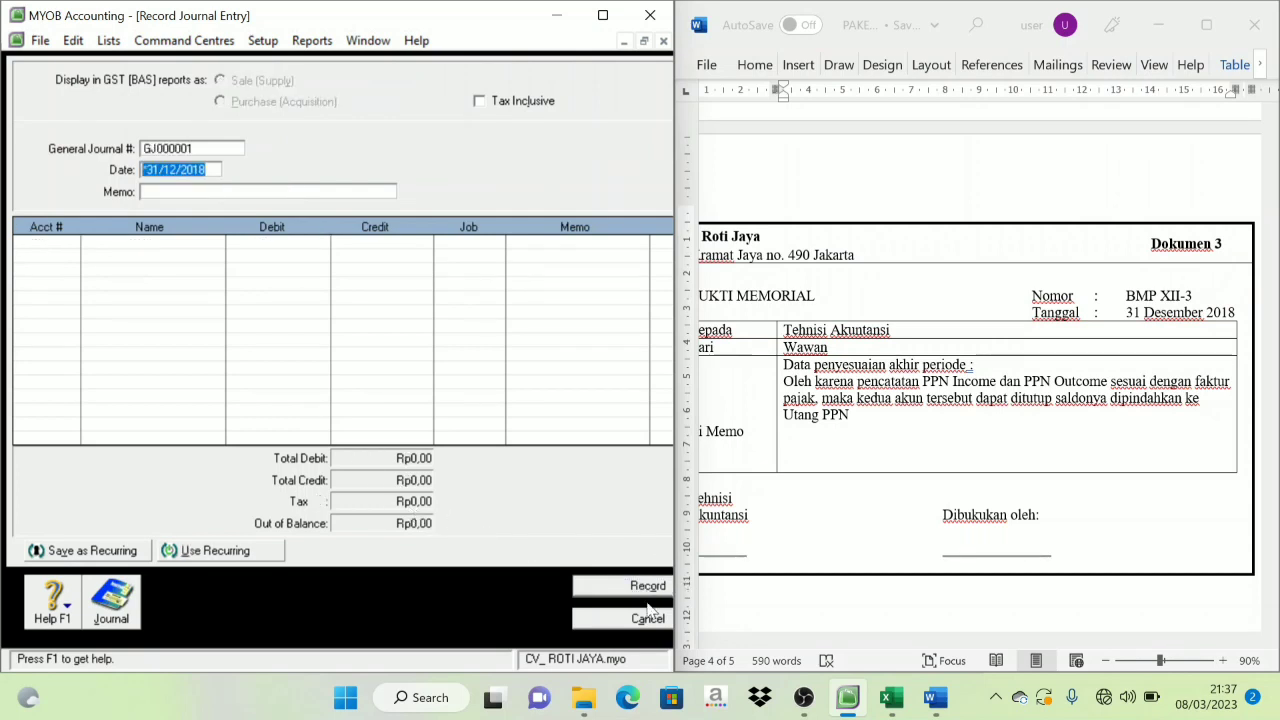
left_click(648, 620)
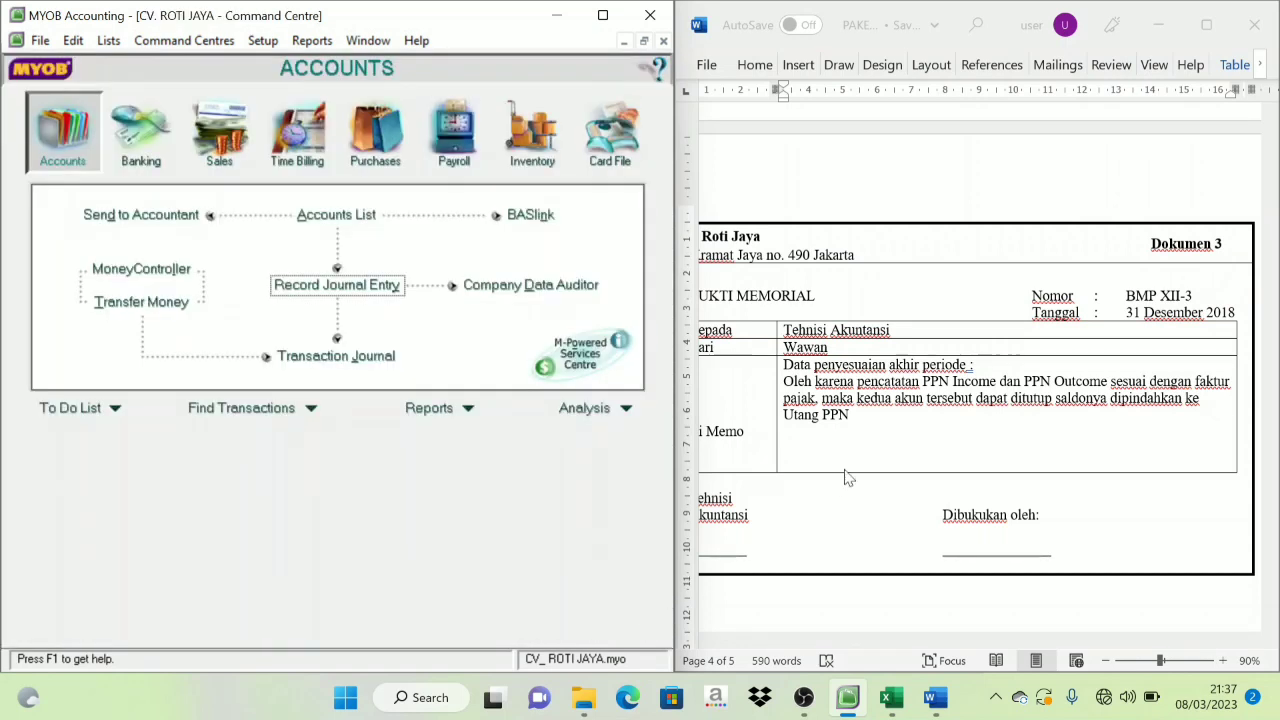
- Review the adjustment memos in the Word document from Dokumen 3 back to Dokumen 1
scroll(1000, 508, "up", 10)
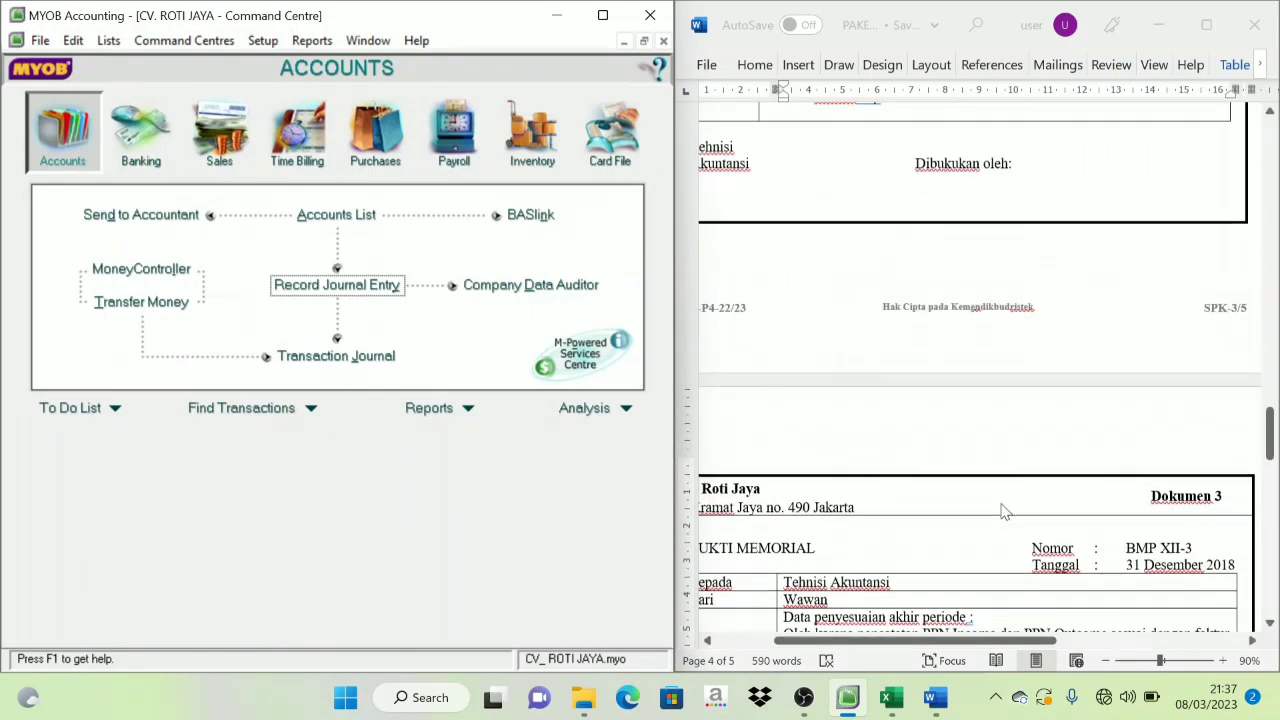
scroll(1005, 513, "up", 10)
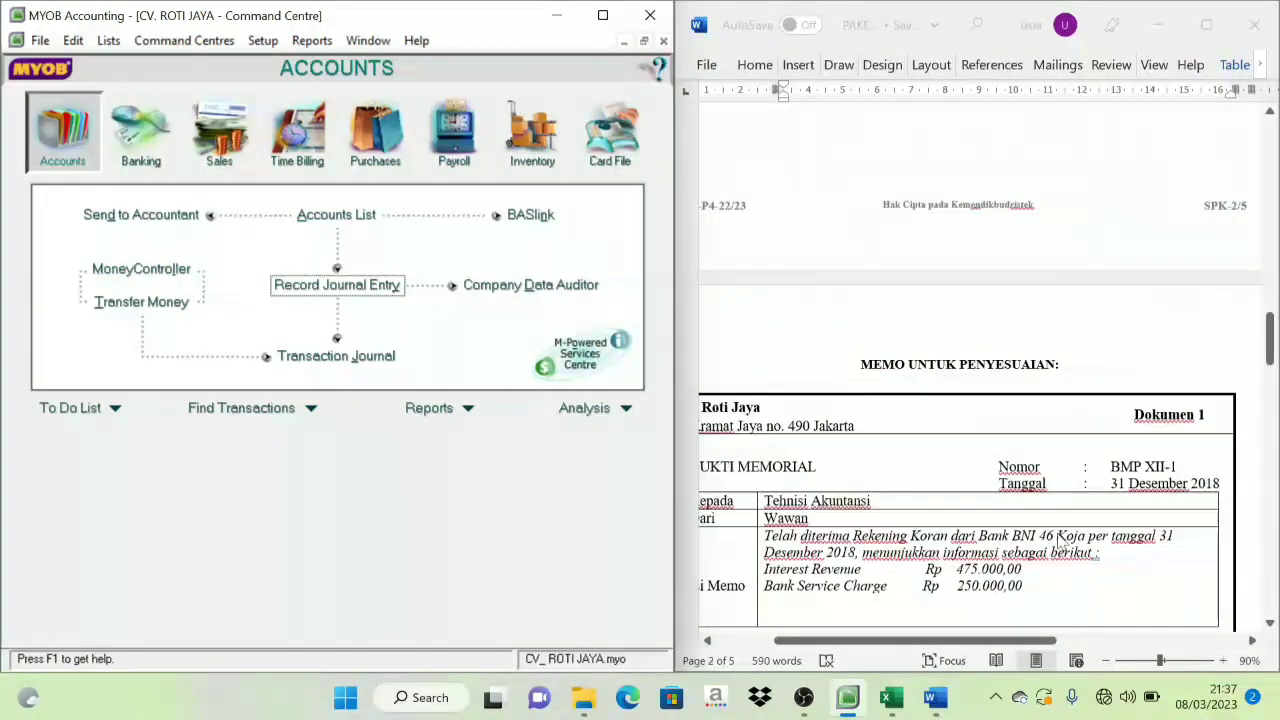
scroll(983, 497, "down", 3)
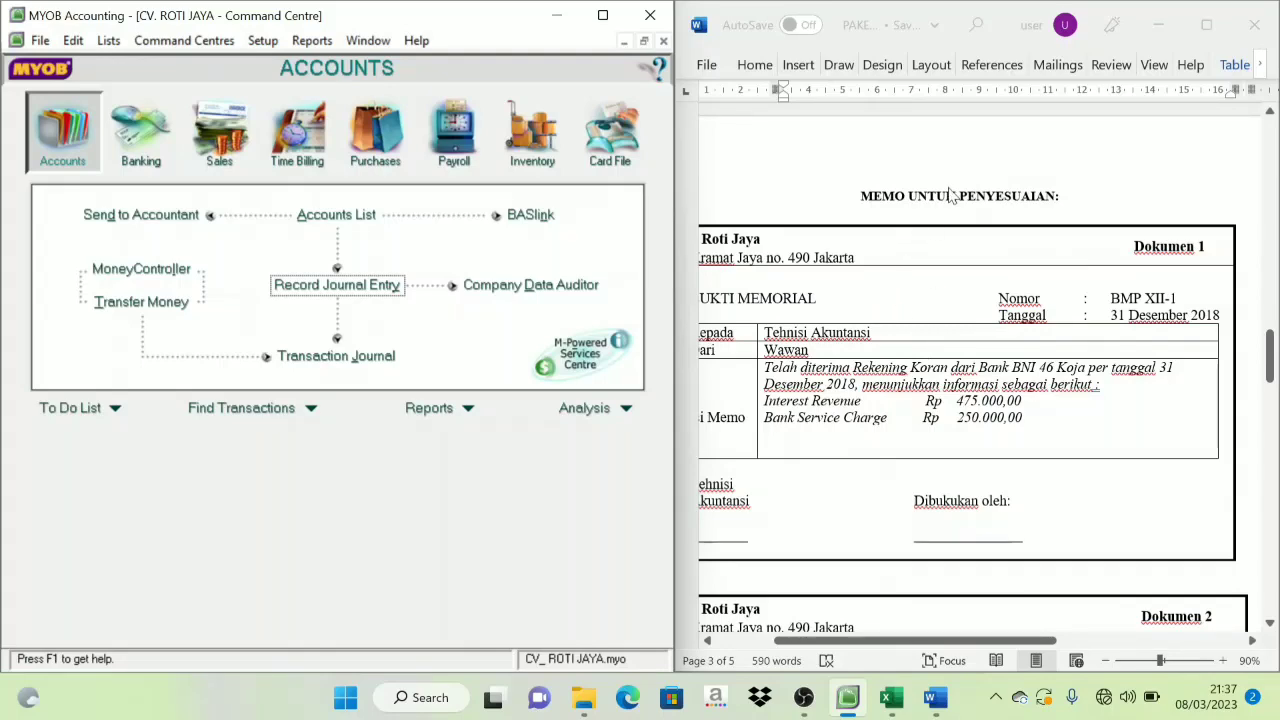
- Maximize the MYOB window and display the Trial Balance report for December, This Year (FY 2018)
left_click(603, 15)
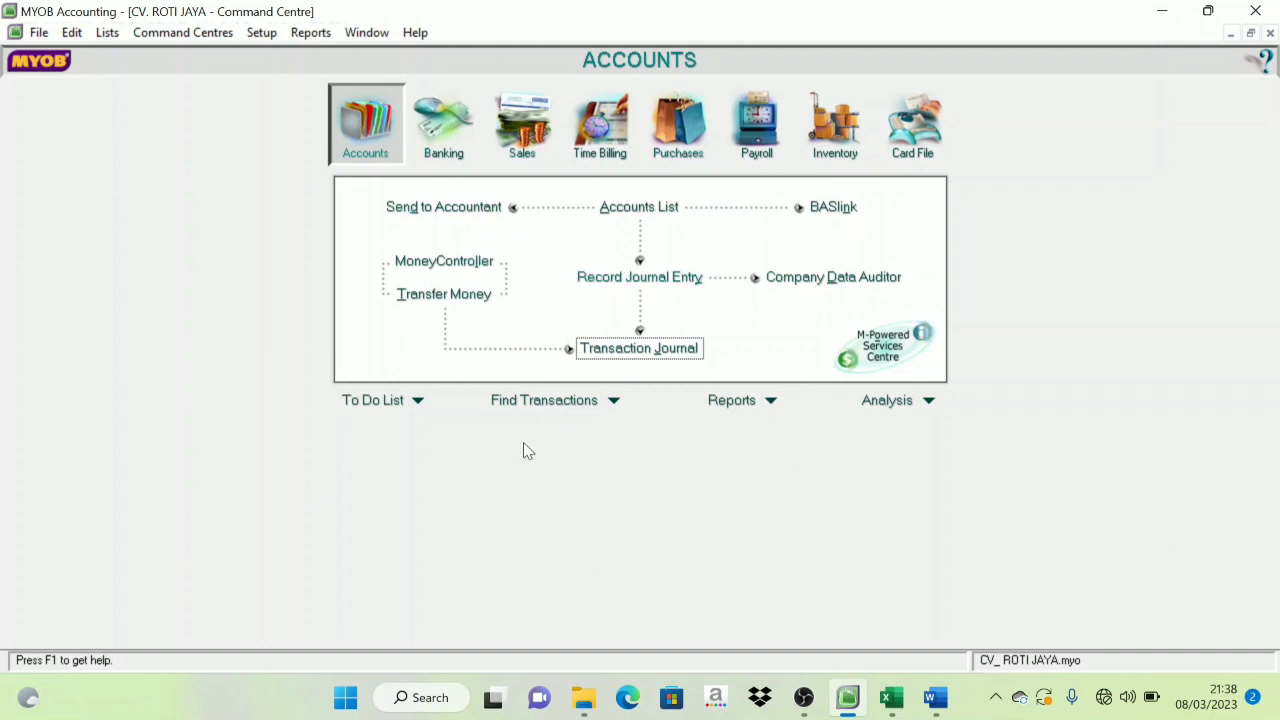
left_click(742, 405)
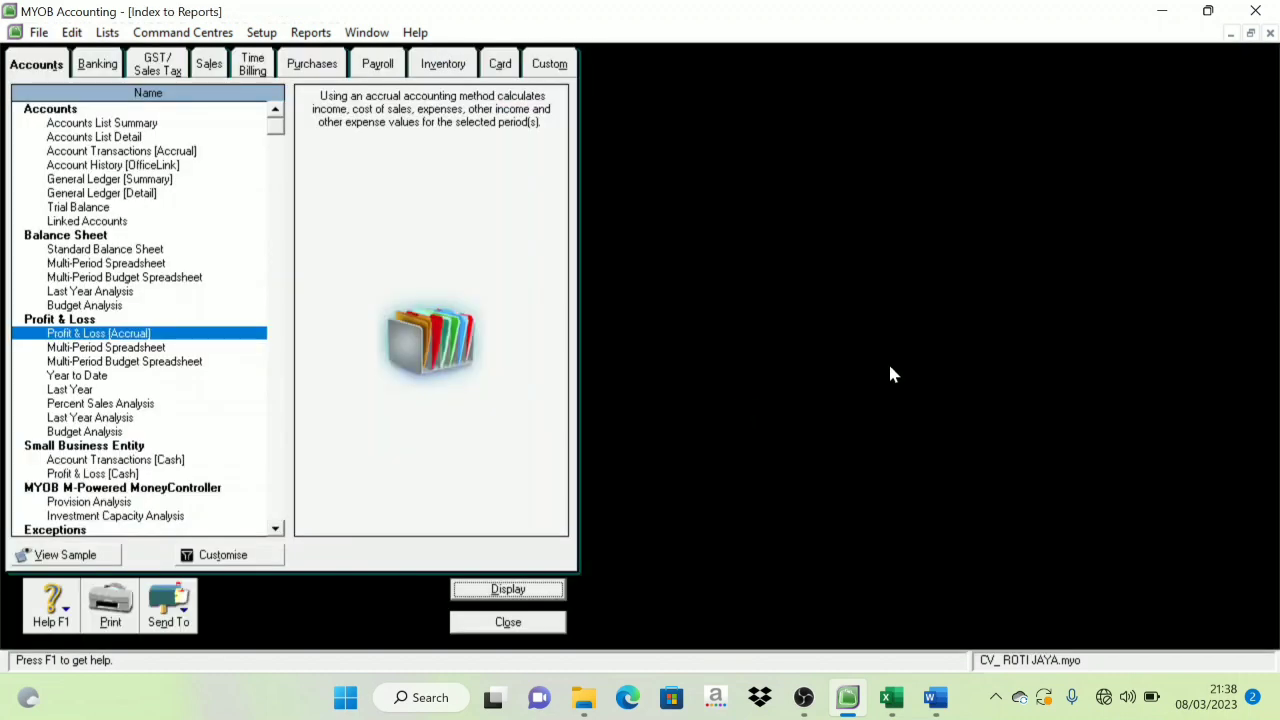
left_click(30, 68)
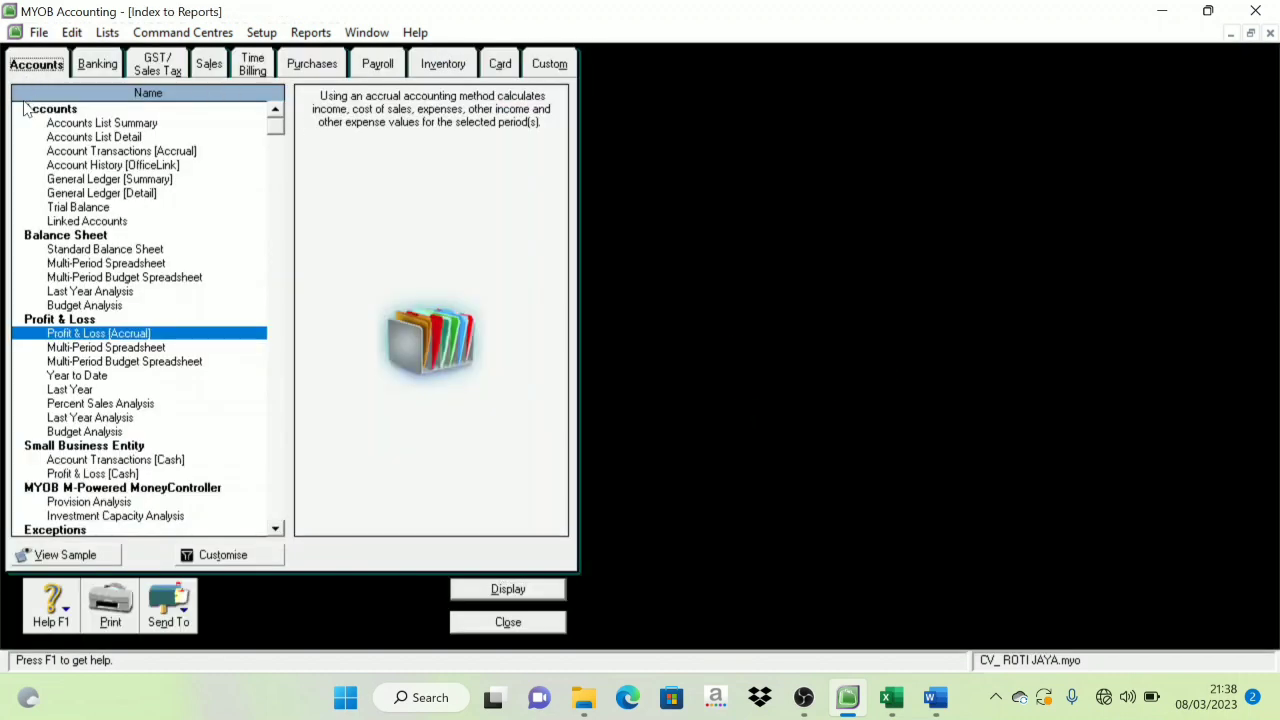
left_click(84, 208)
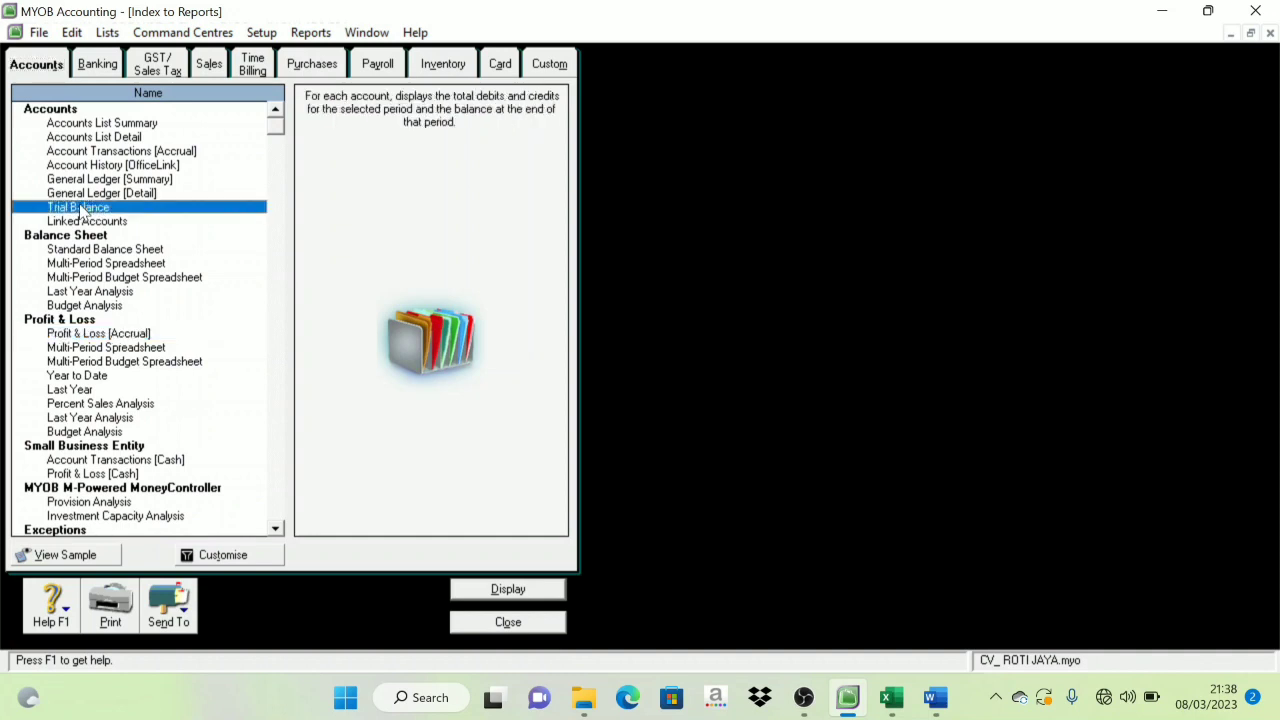
double_click(80, 208)
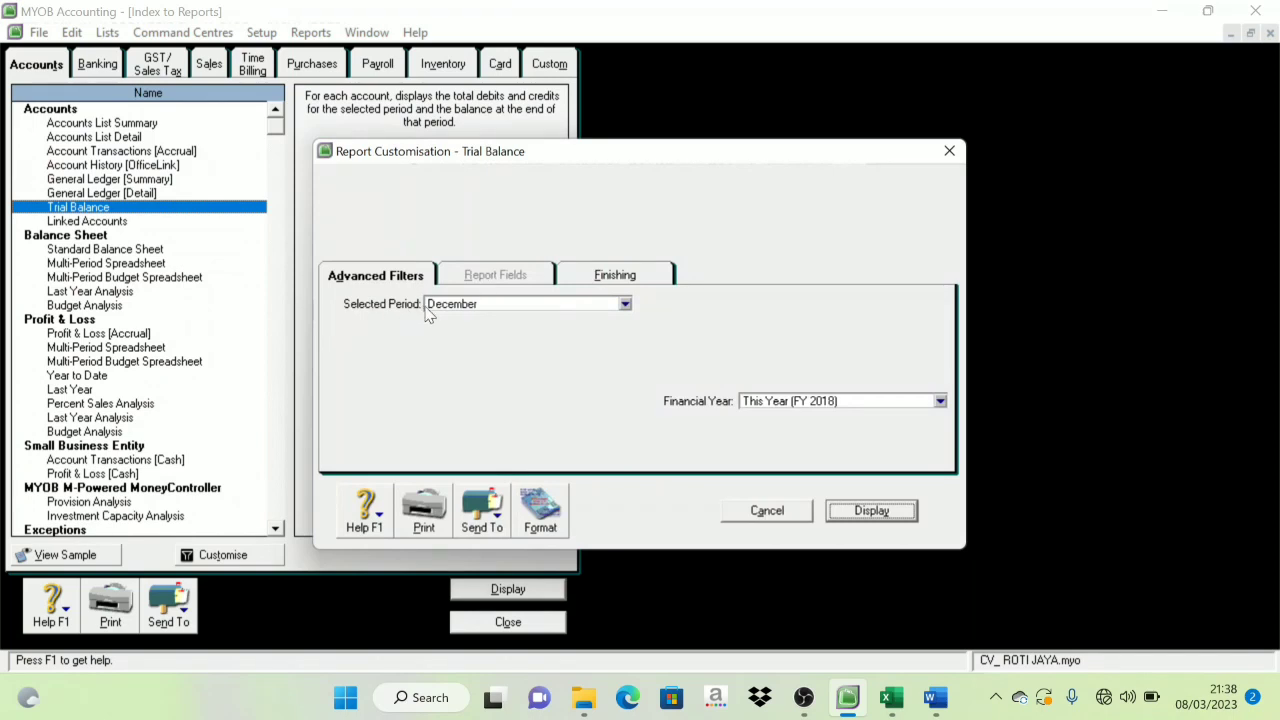
left_click(893, 513)
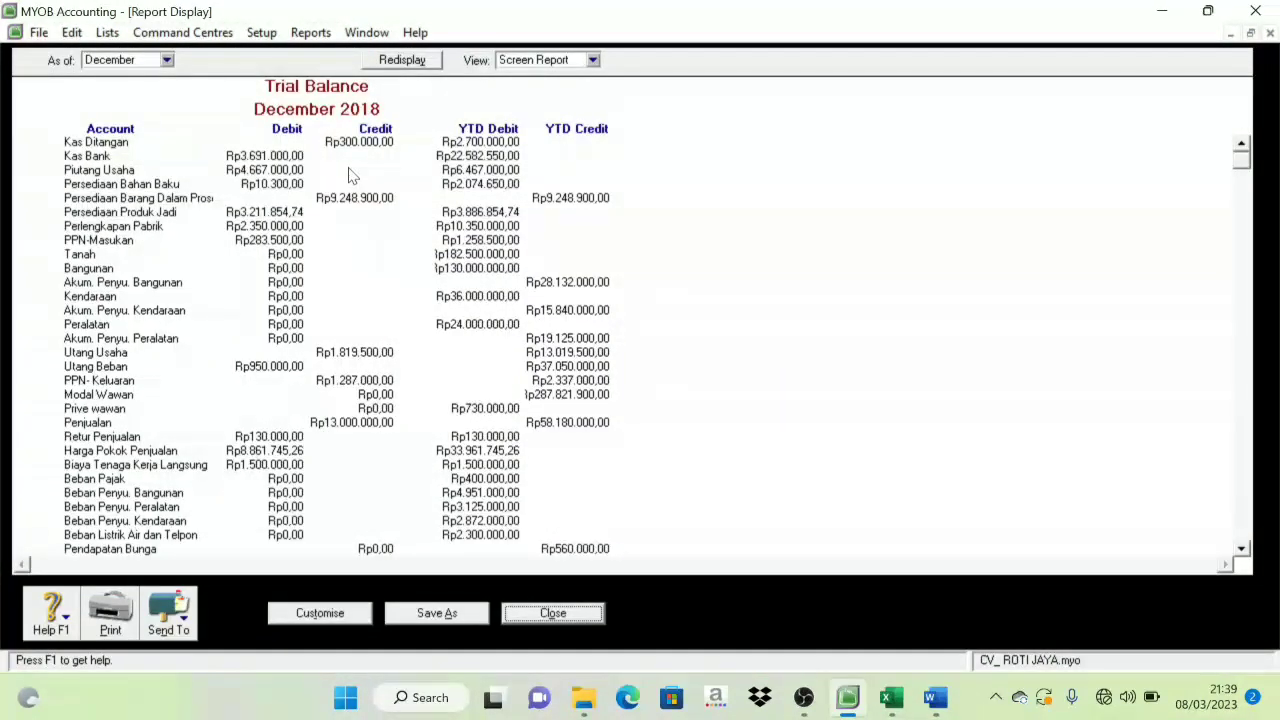
- Review the Trial Balance, save it as the PDF Trial Balance in the ROTI JAYA folder on DATA (D:), and close the report
scroll(354, 172, "down", 2)
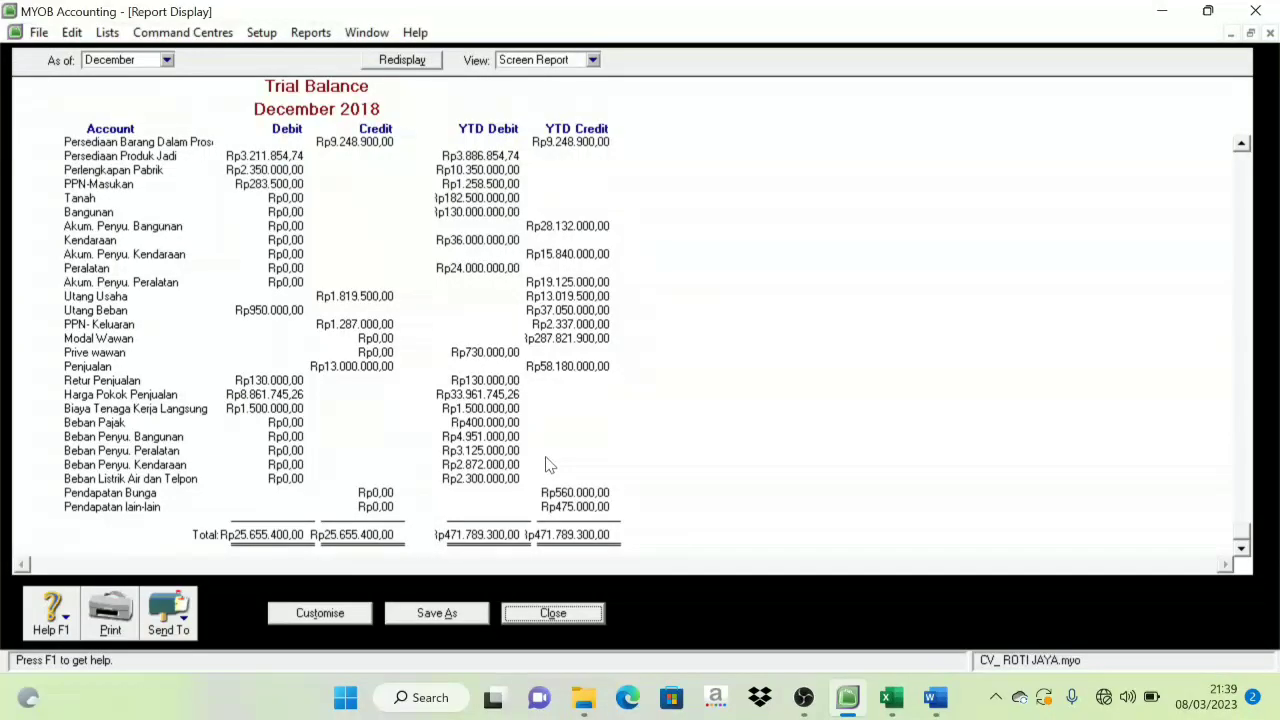
scroll(550, 455, "up", 1)
scroll(480, 400, "down", 1)
scroll(400, 433, "up", 1)
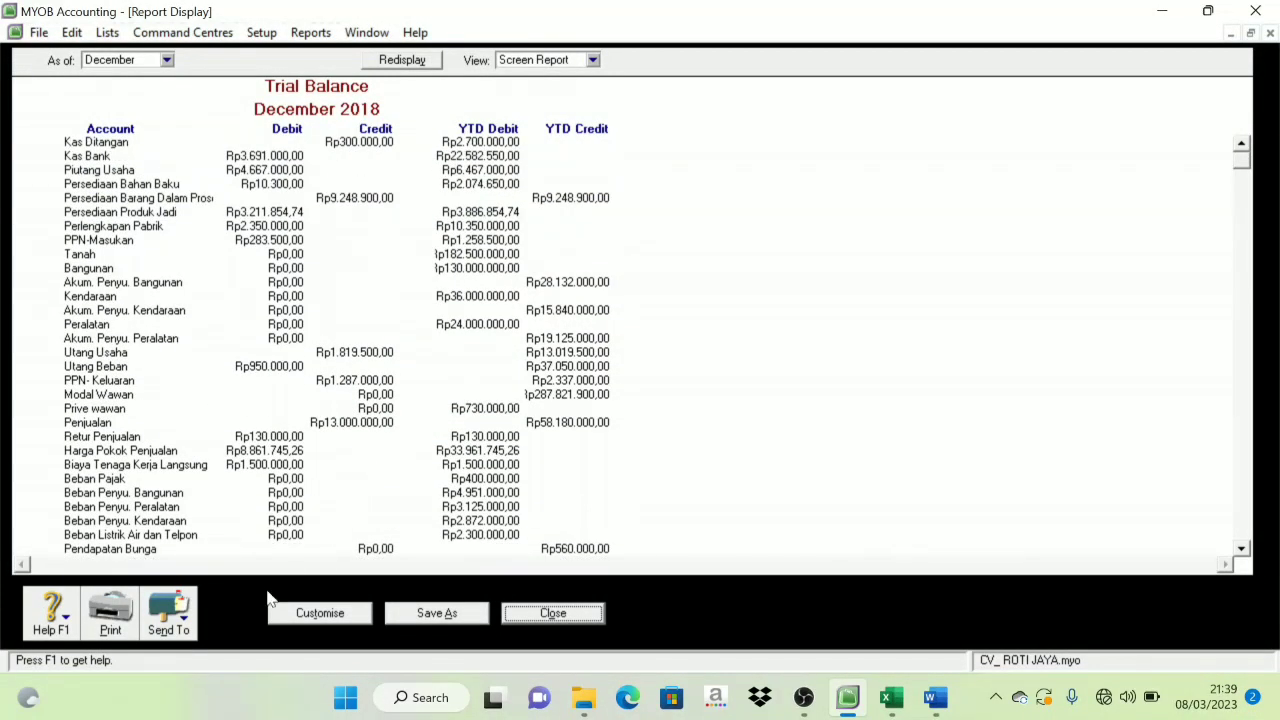
left_click(190, 620)
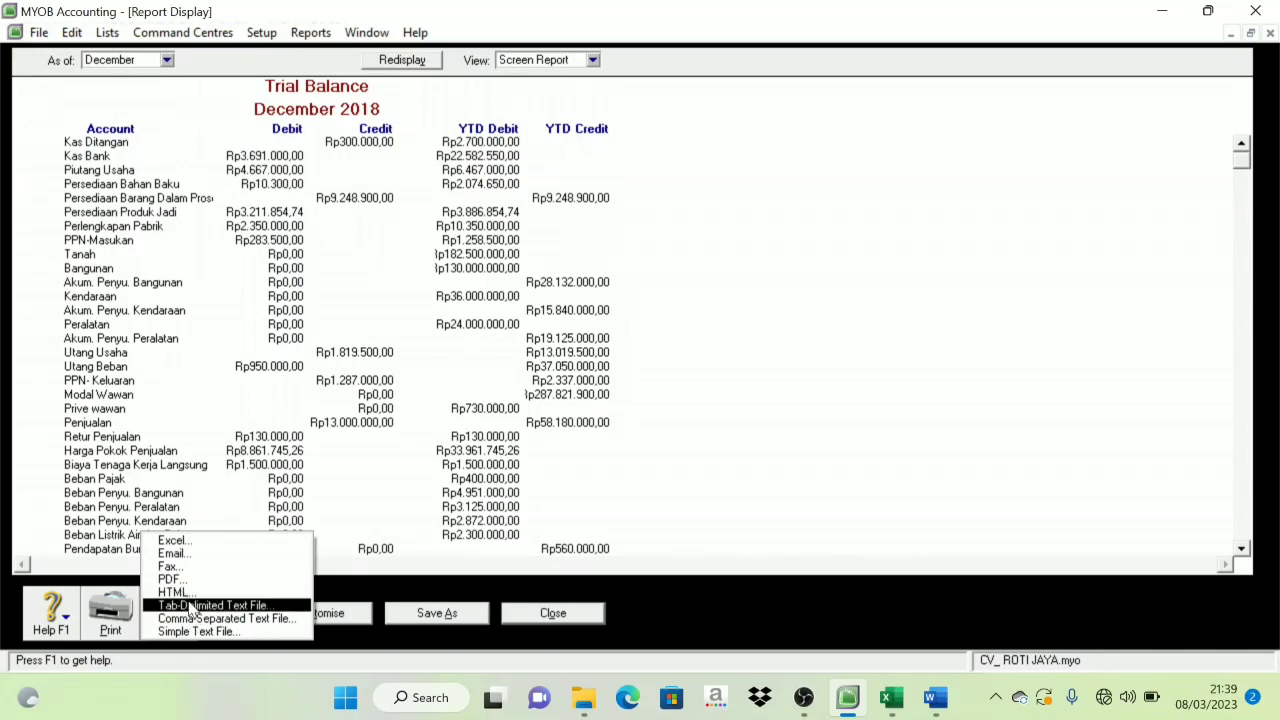
left_click(189, 582)
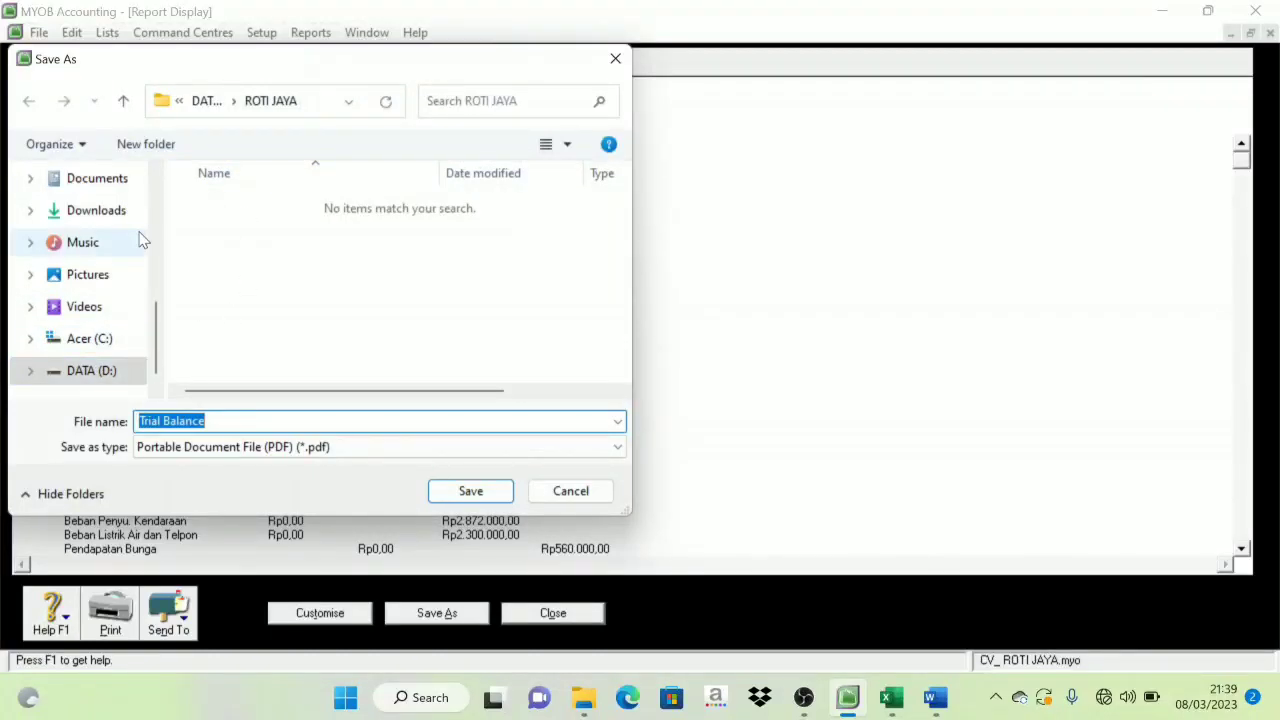
left_click(91, 373)
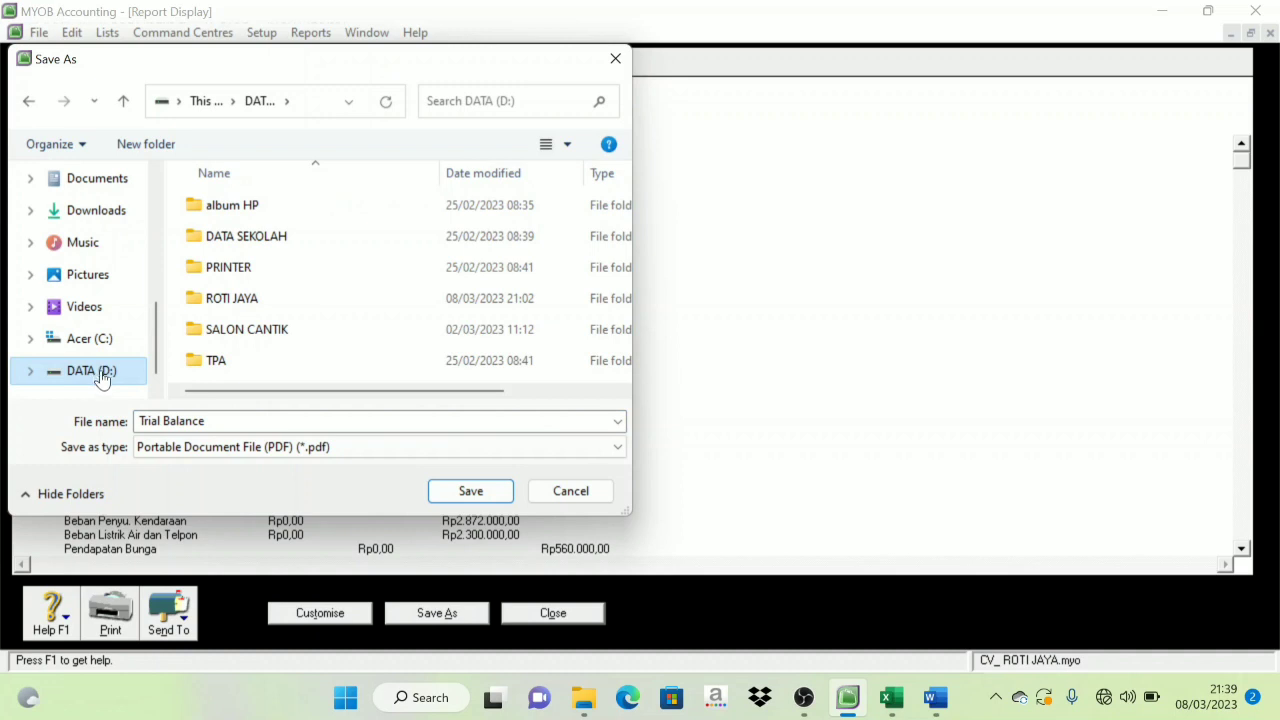
double_click(231, 298)
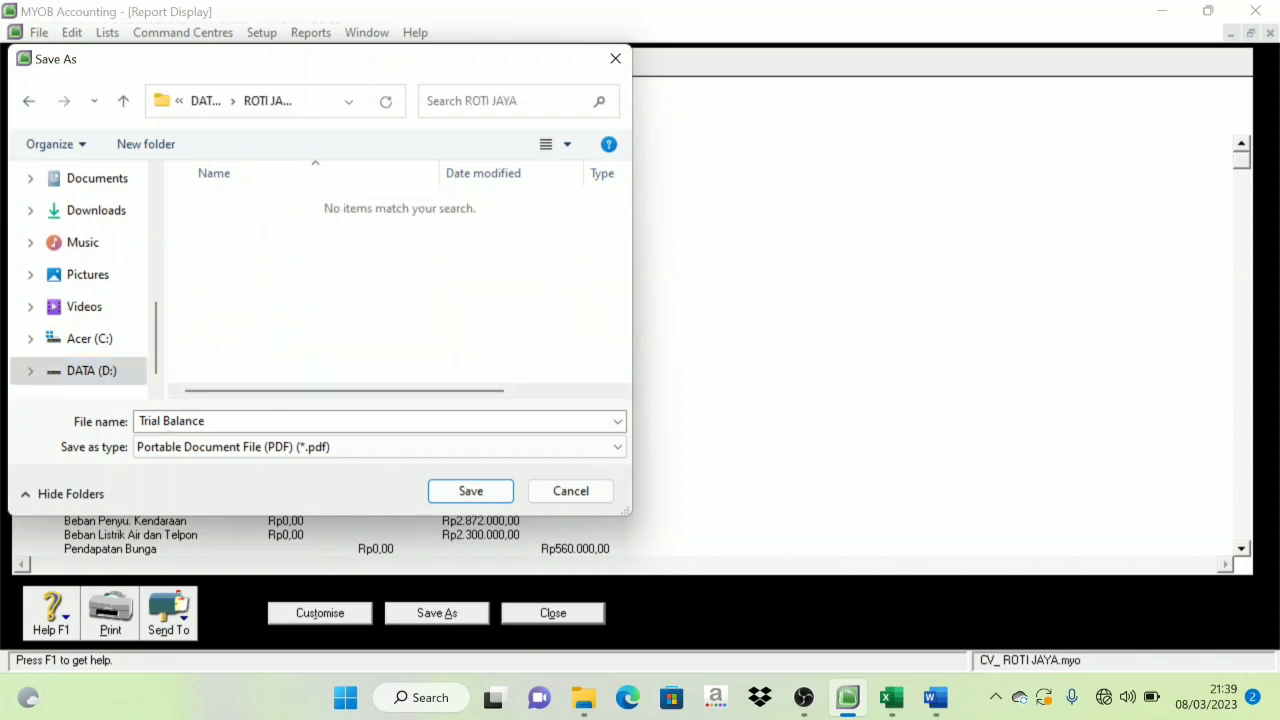
left_click(485, 494)
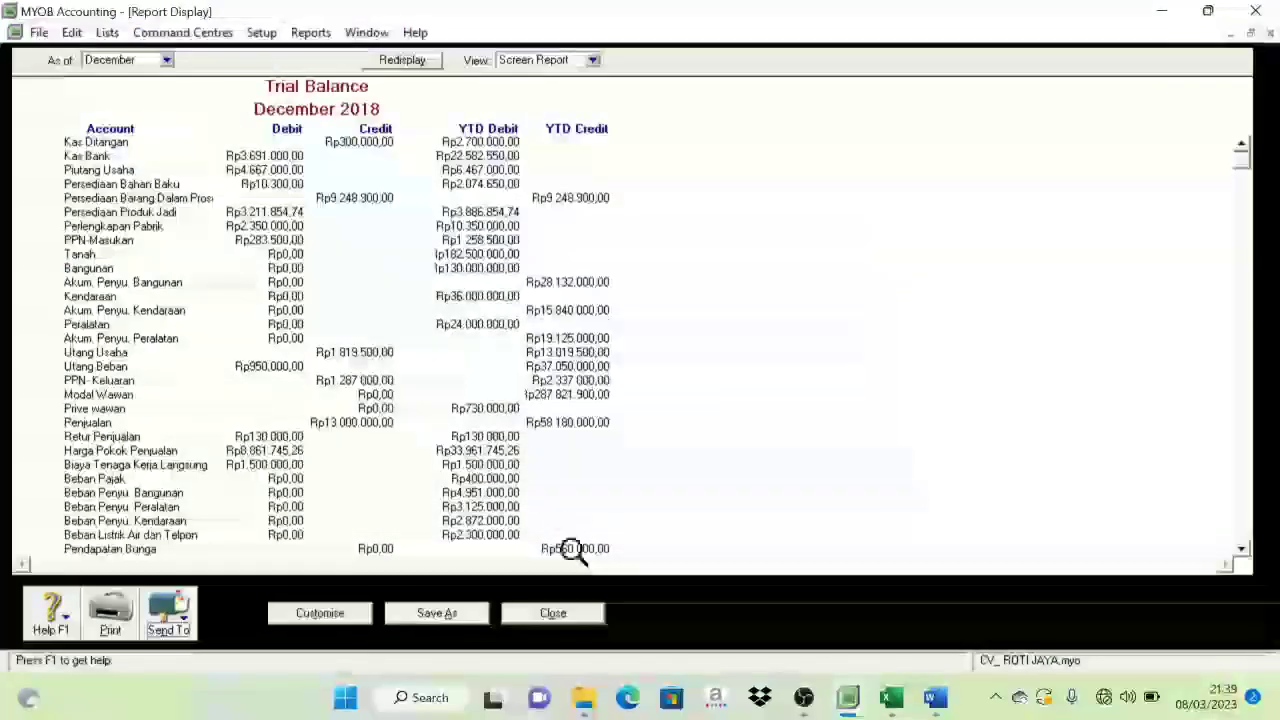
left_click(578, 616)
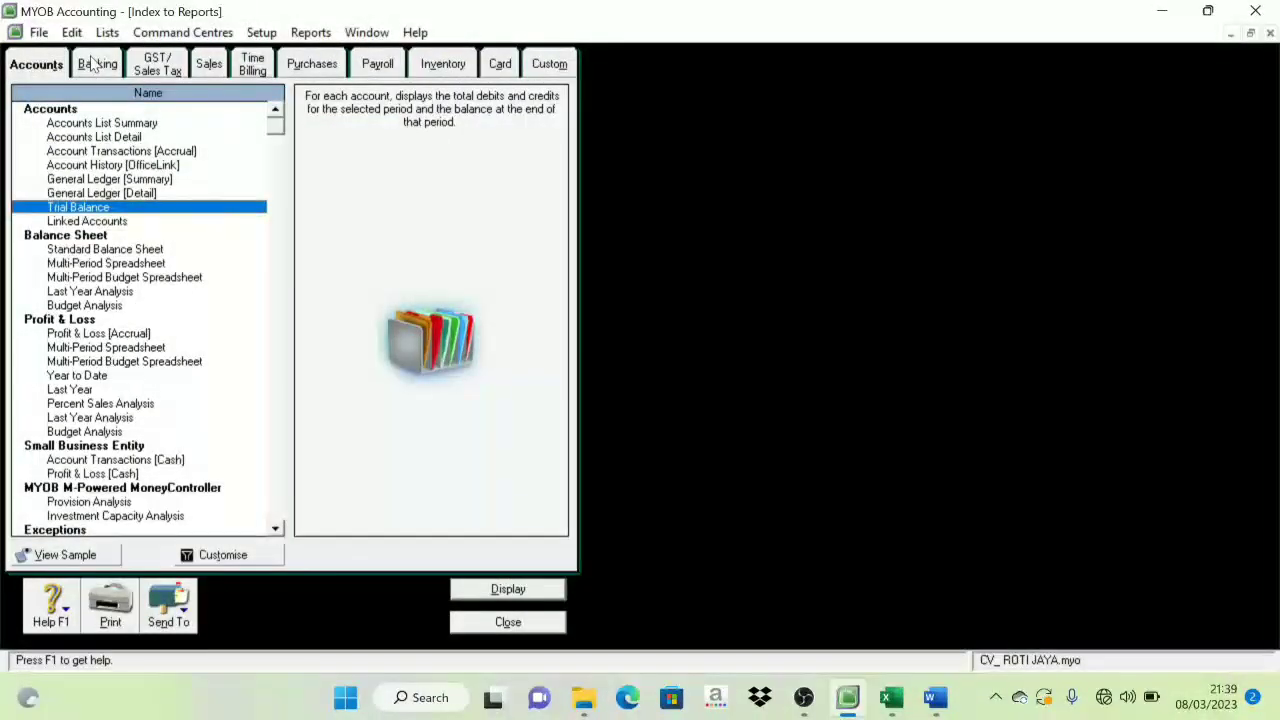
- Display the Profit & Loss [Accrual] report from November to the 13th Period of This Year (FY 2018)
left_click(88, 334)
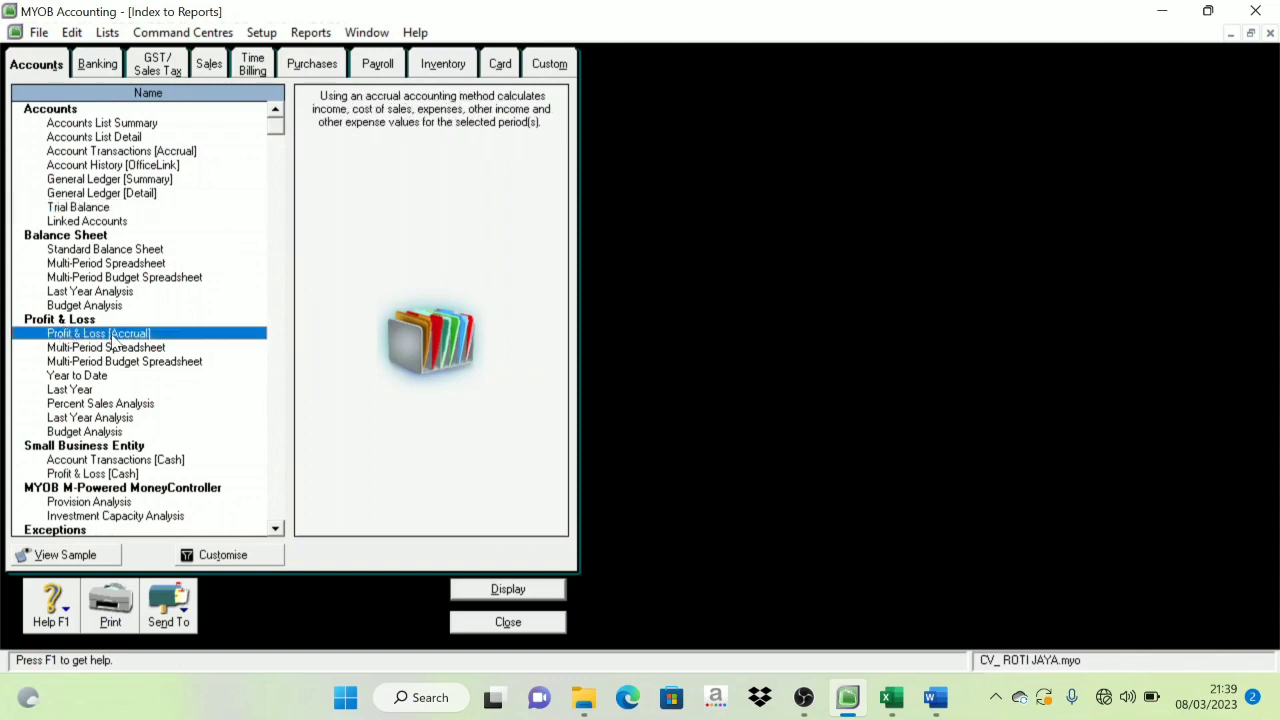
double_click(112, 336)
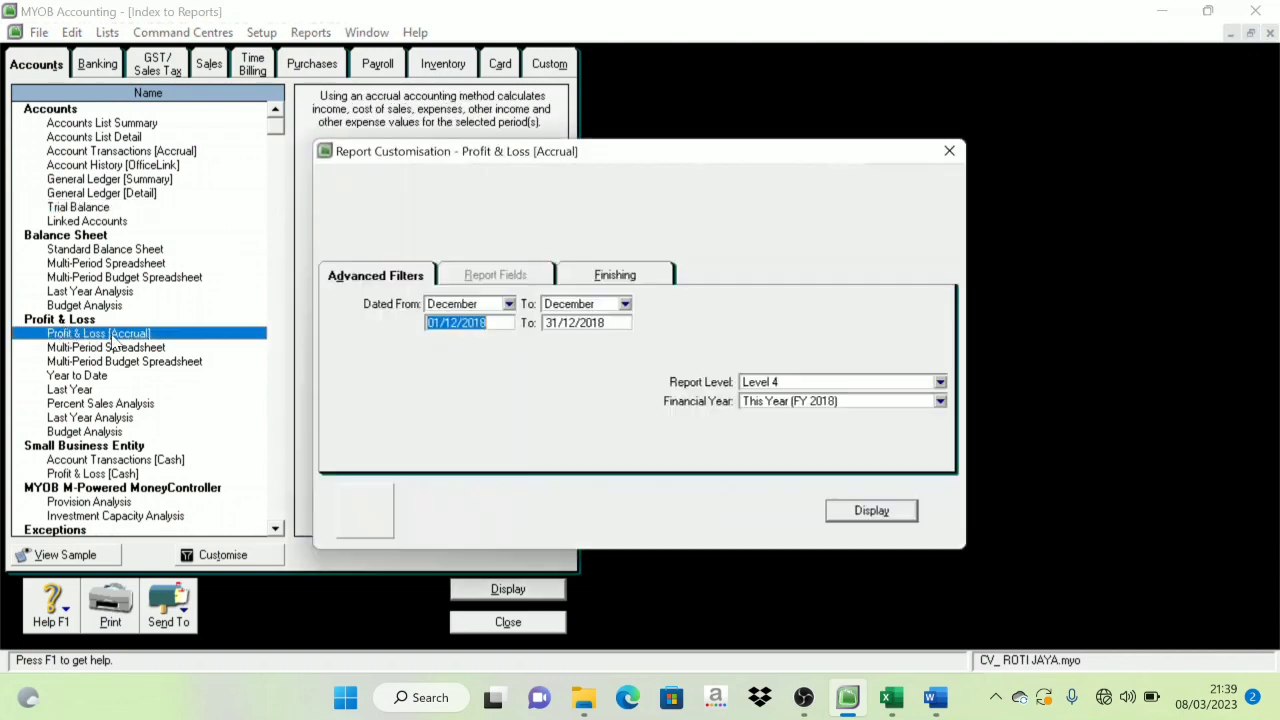
left_click(509, 304)
left_click(461, 455)
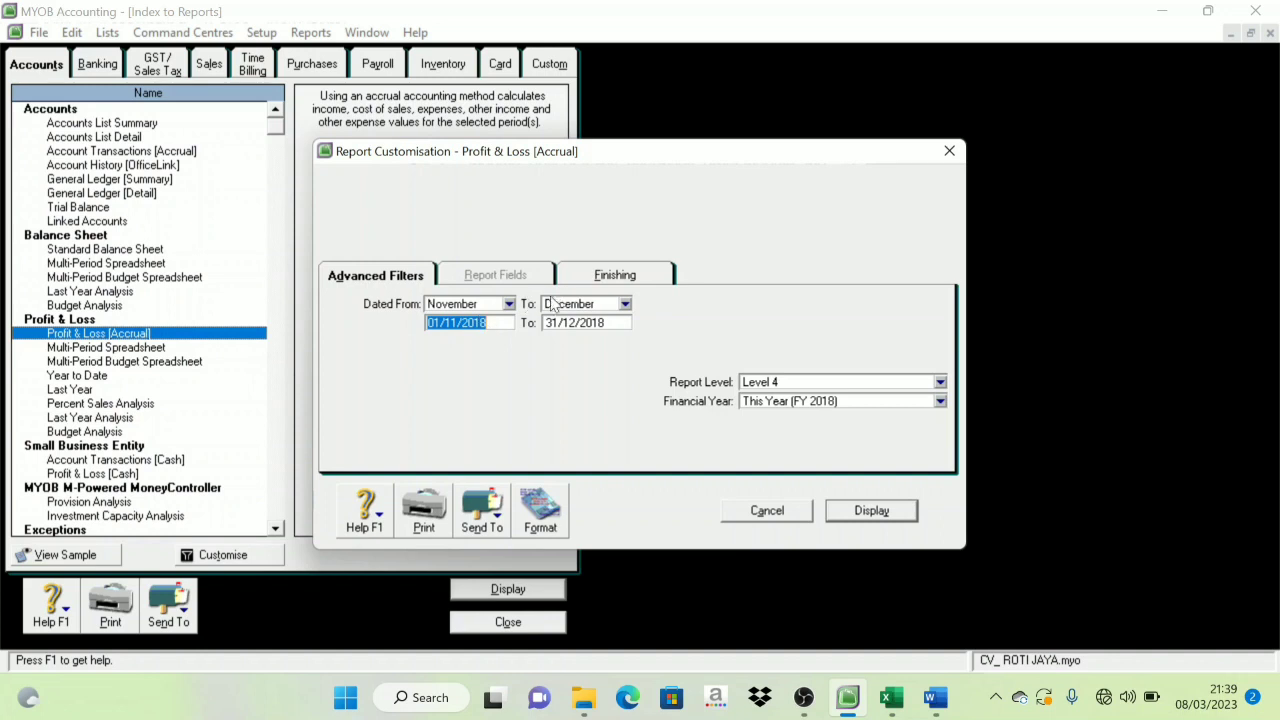
left_click(625, 304)
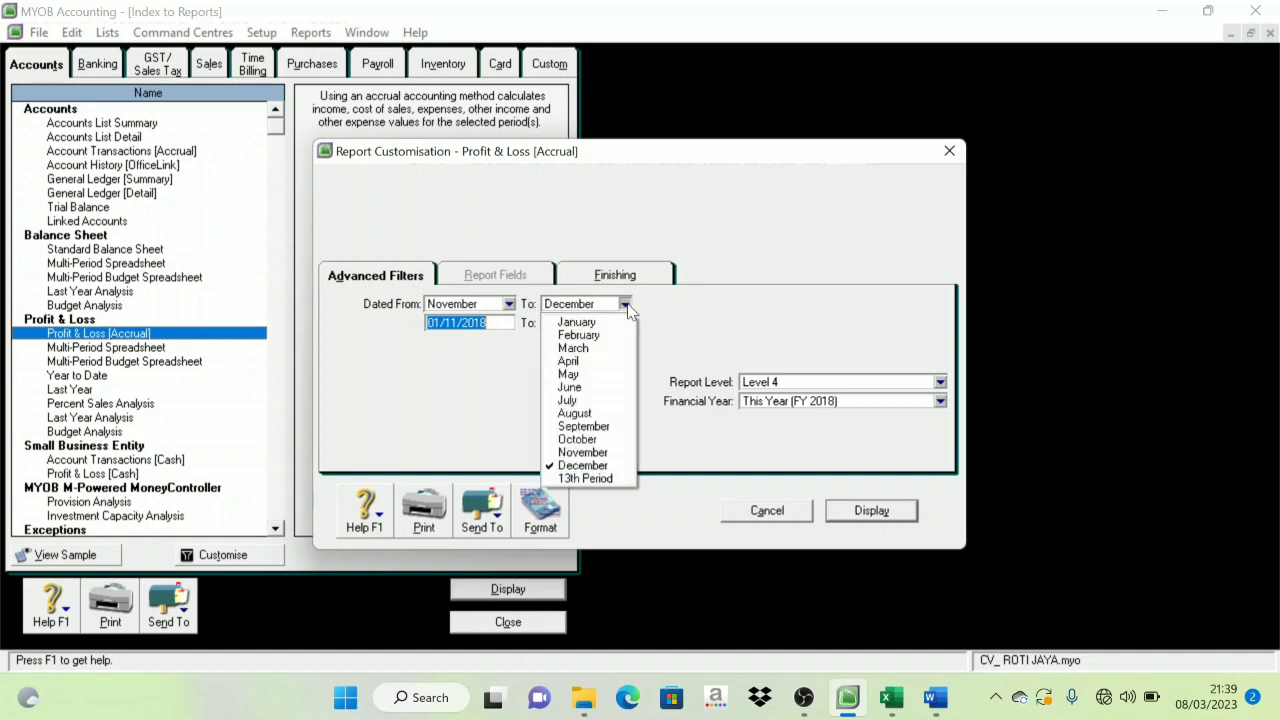
left_click(590, 479)
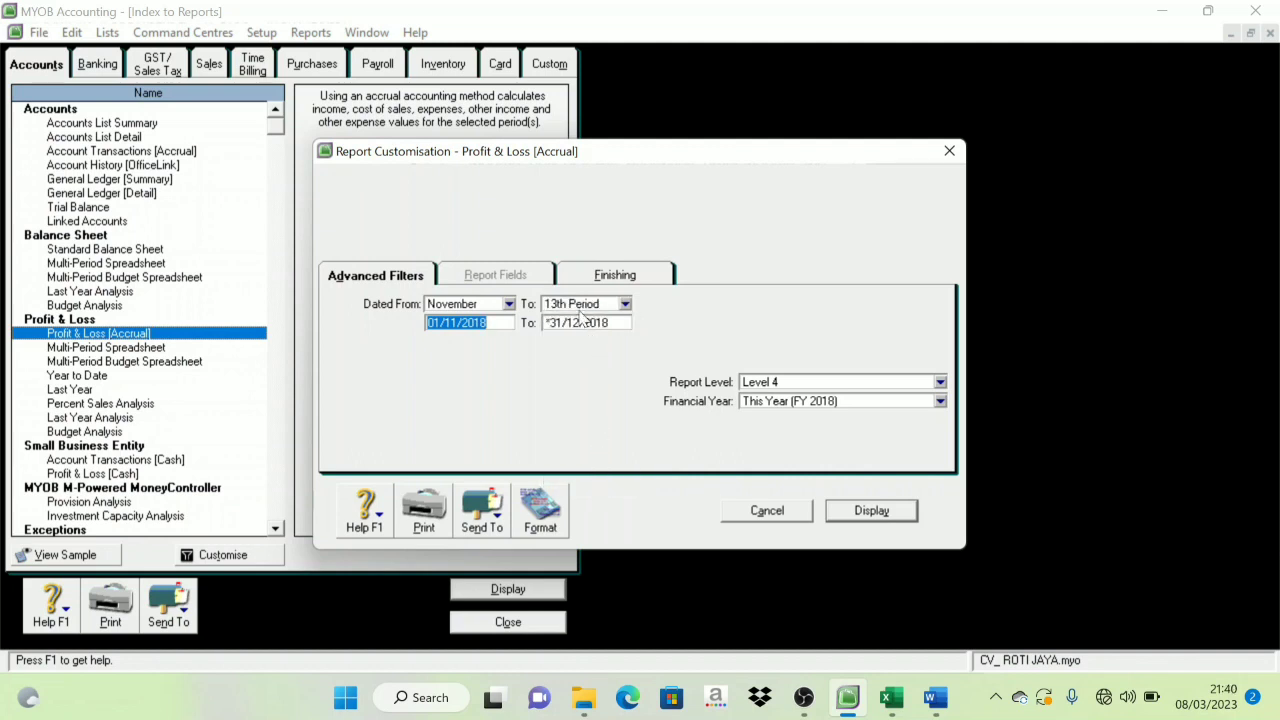
left_click(868, 511)
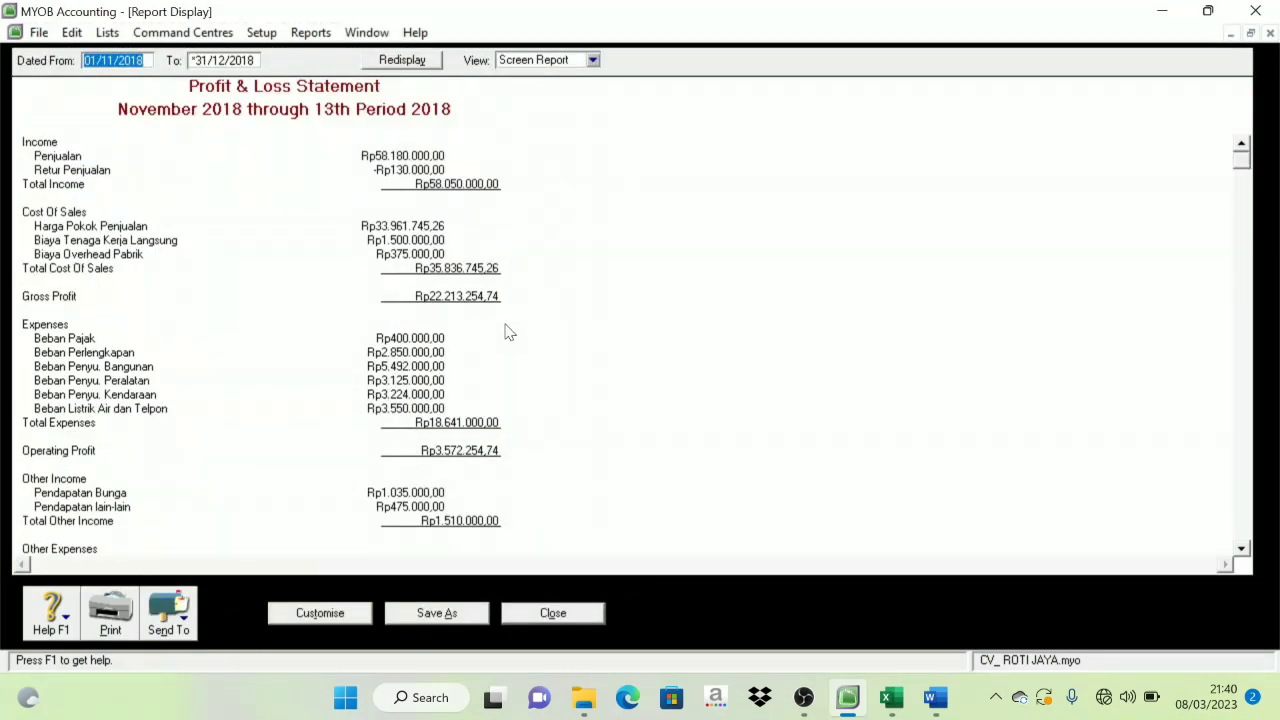
- Review the Profit & Loss Statement, save it as the PDF Profit & Loss [Accrual] in the ROTI JAYA folder, and close the report
scroll(507, 332, "down", 2)
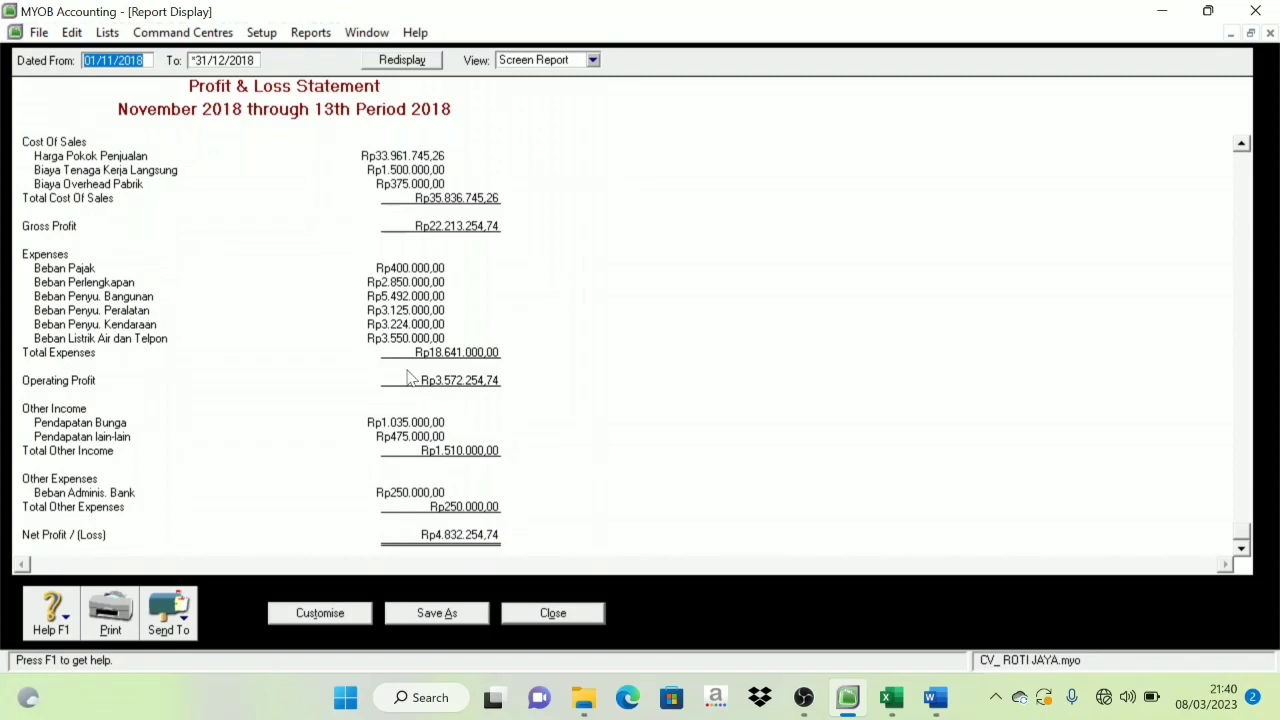
scroll(402, 372, "up", 2)
scroll(452, 432, "down", 2)
left_click(180, 625)
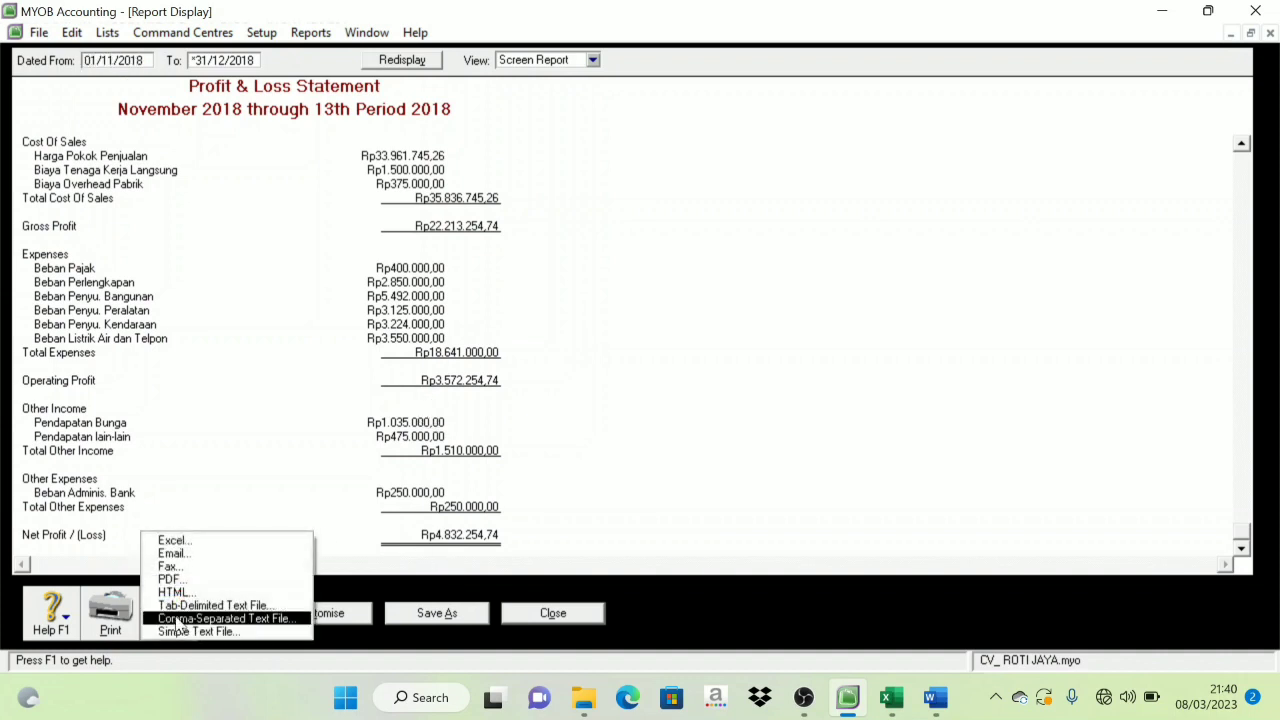
left_click(175, 579)
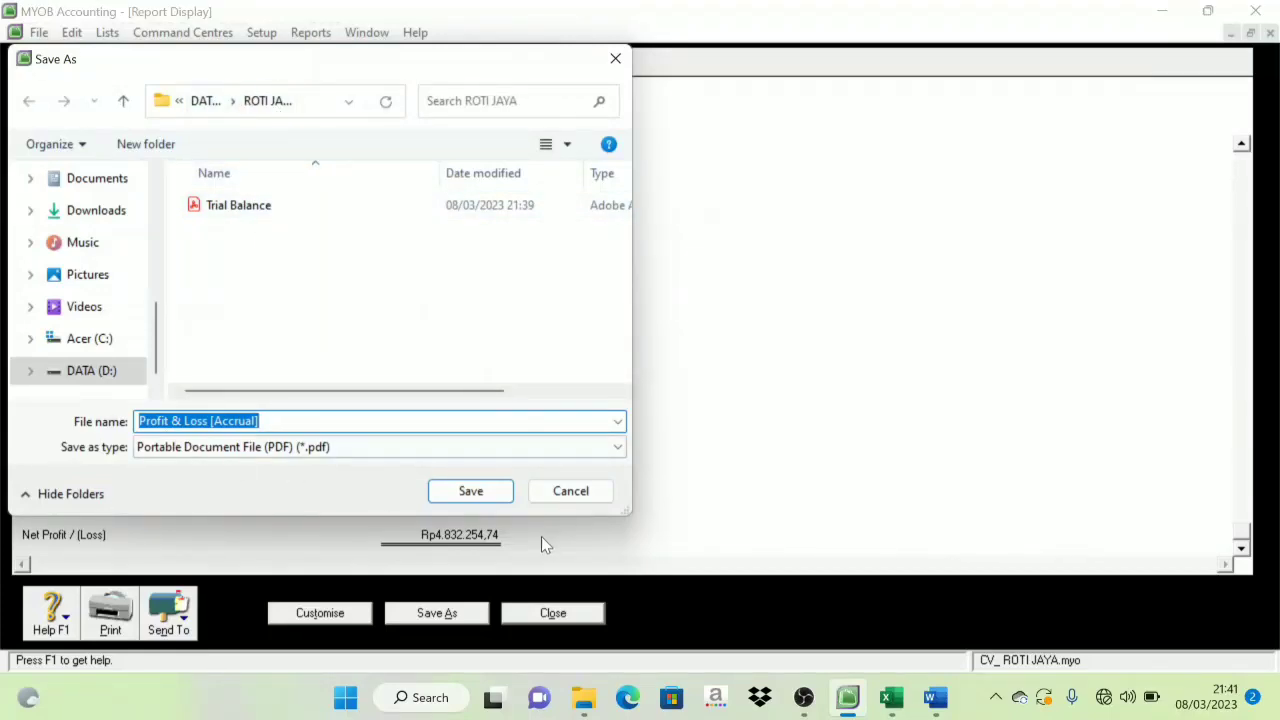
left_click(488, 493)
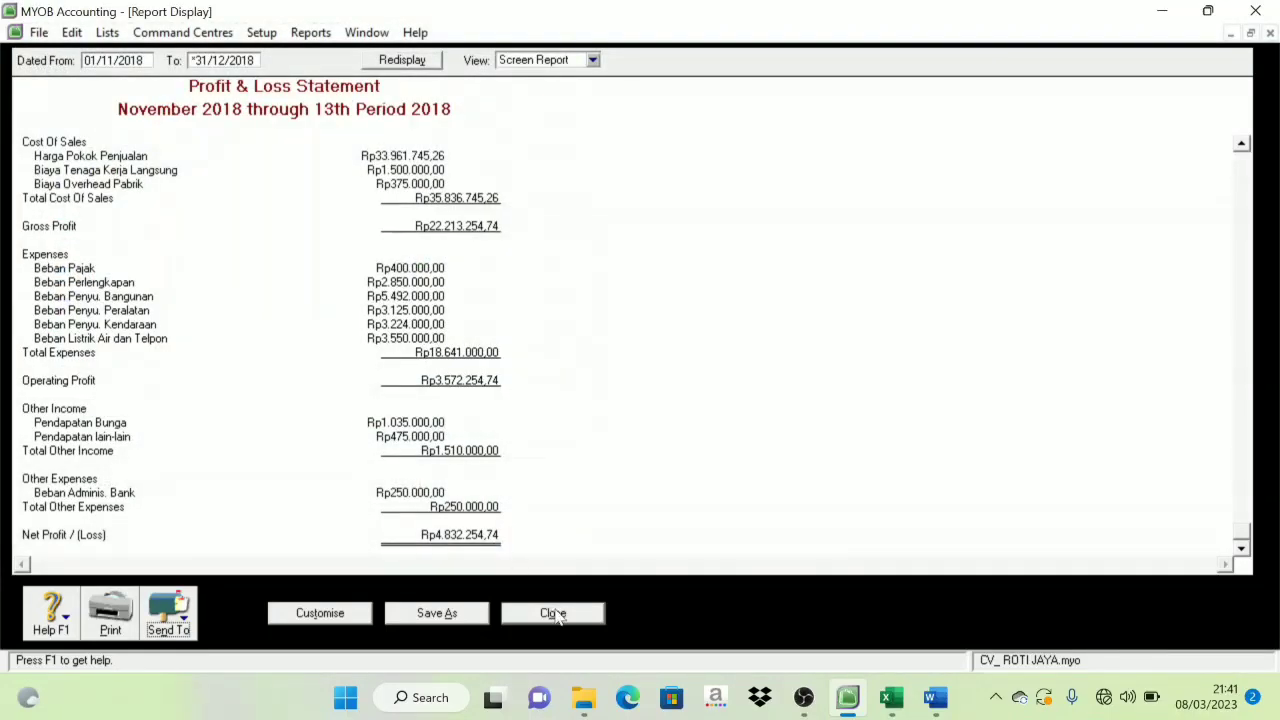
left_click(553, 613)
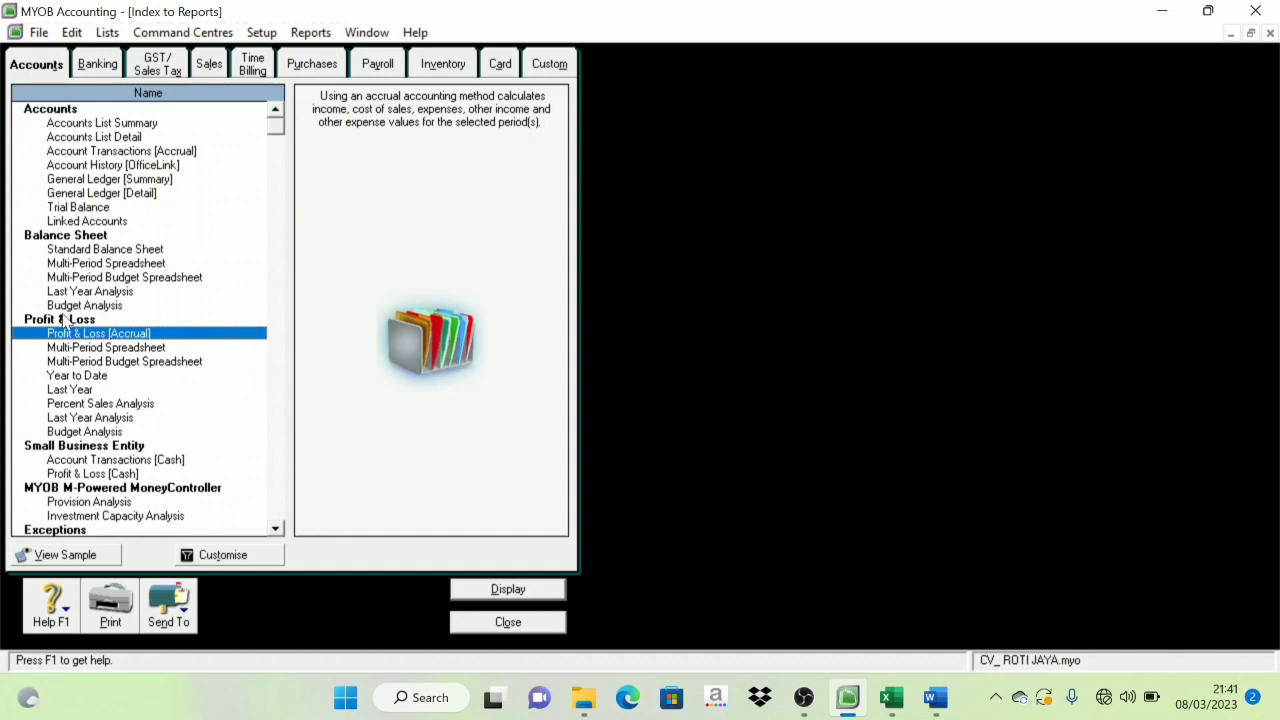
- Display the Standard Balance Sheet report as of the 13th Period, This Year (FY 2018), at report Level 4
scroll(100, 445, "down", 2)
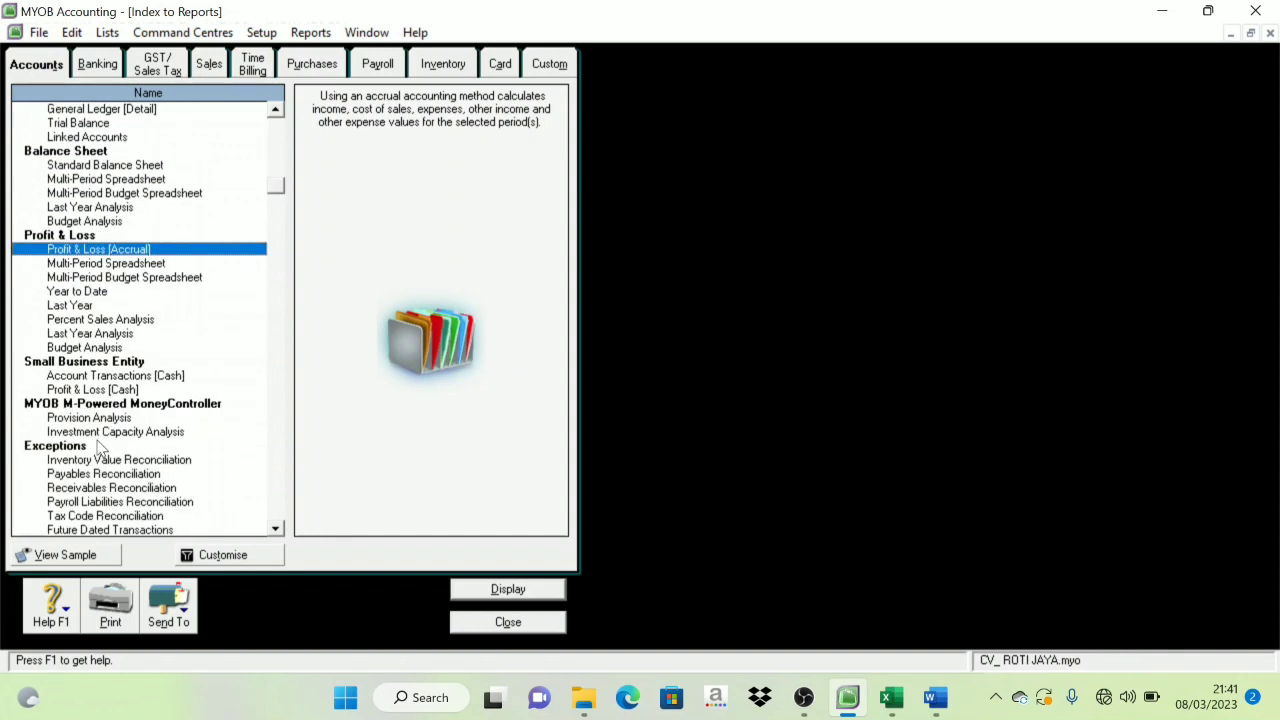
scroll(100, 440, "up", 2)
left_click(105, 68)
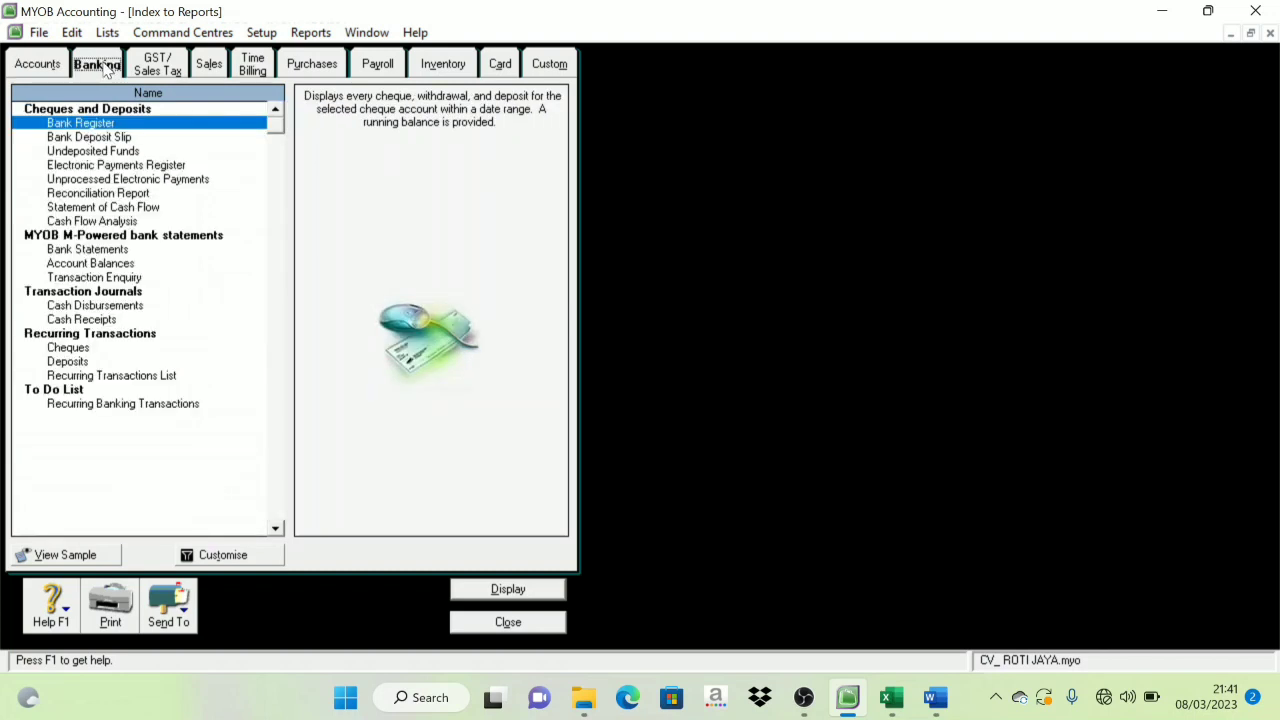
left_click(44, 70)
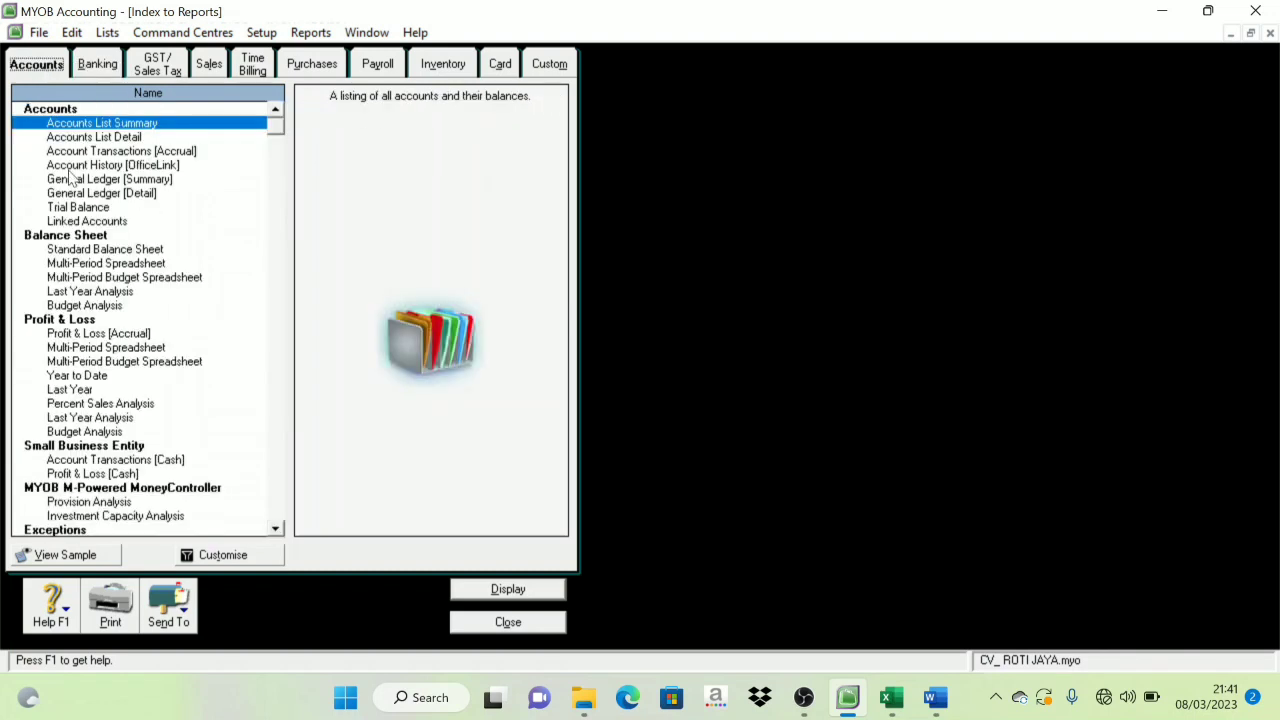
left_click(116, 250)
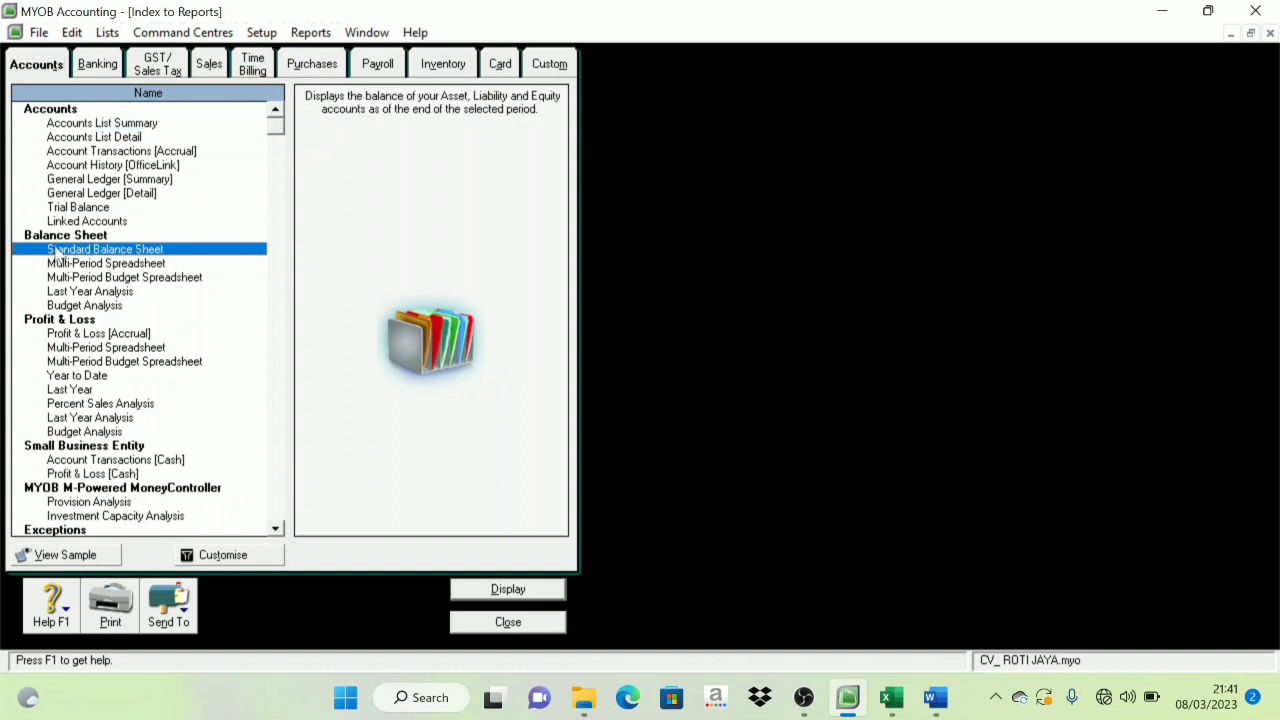
double_click(104, 254)
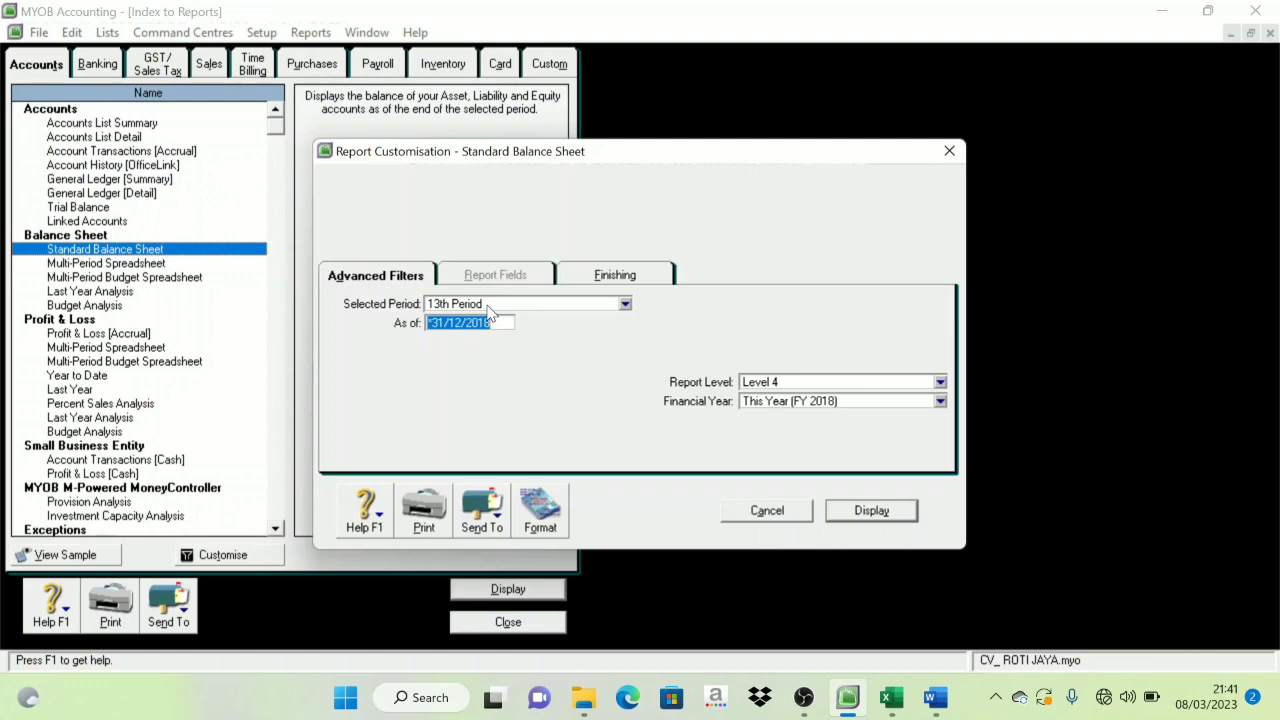
left_click(880, 518)
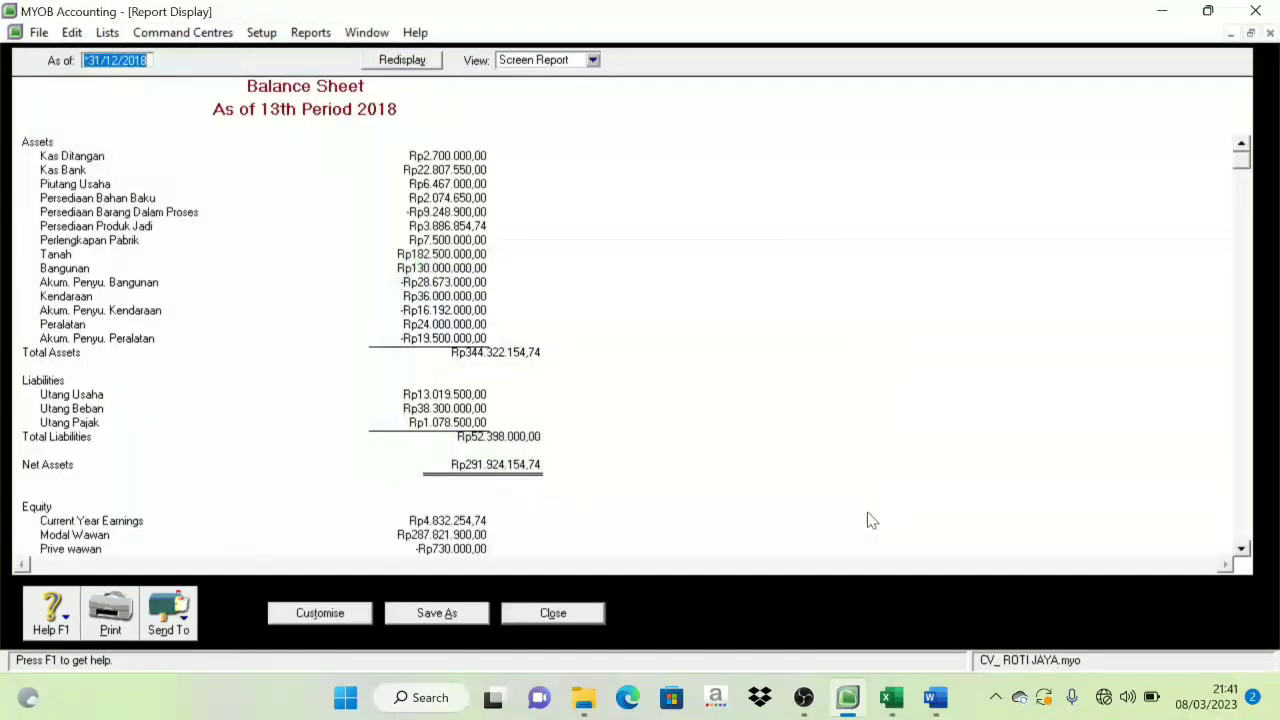
- Review the Balance Sheet, save it as the PDF Standard Balance Sheet in the ROTI JAYA folder, and close the report
scroll(320, 350, "down", 1)
scroll(350, 410, "up", 1)
scroll(365, 450, "down", 1)
scroll(350, 430, "up", 1)
left_click(182, 612)
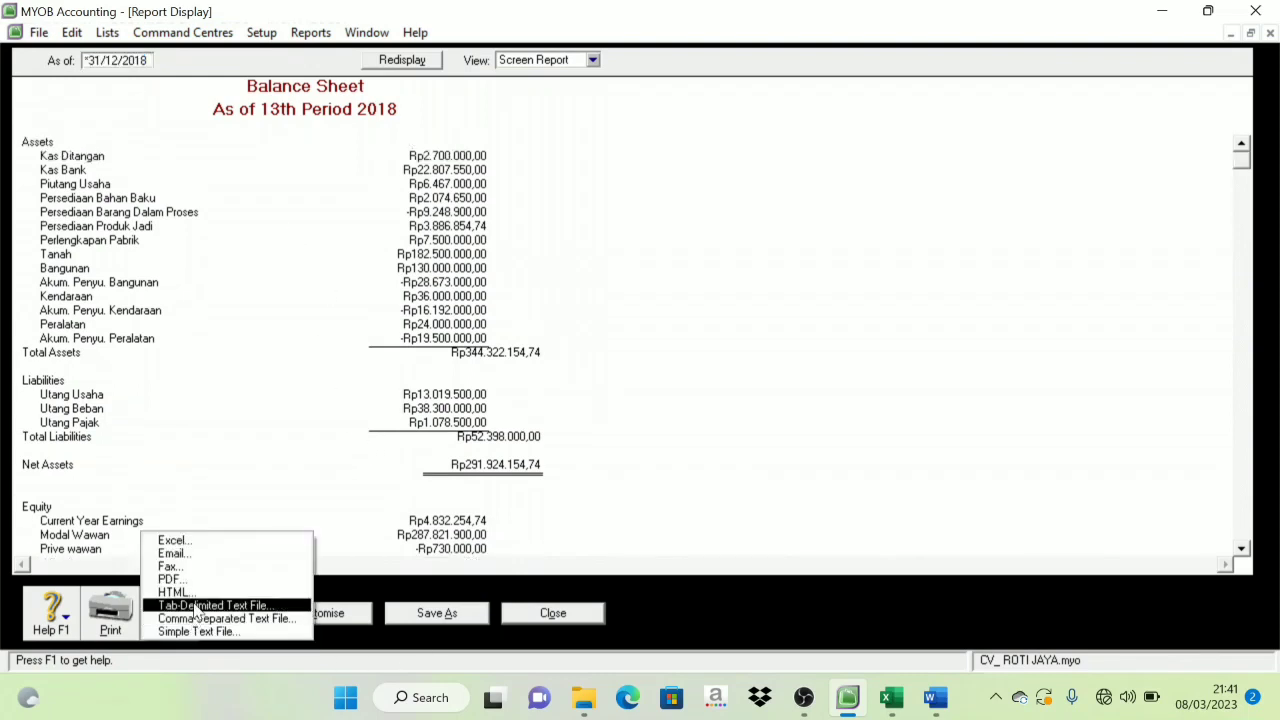
left_click(175, 579)
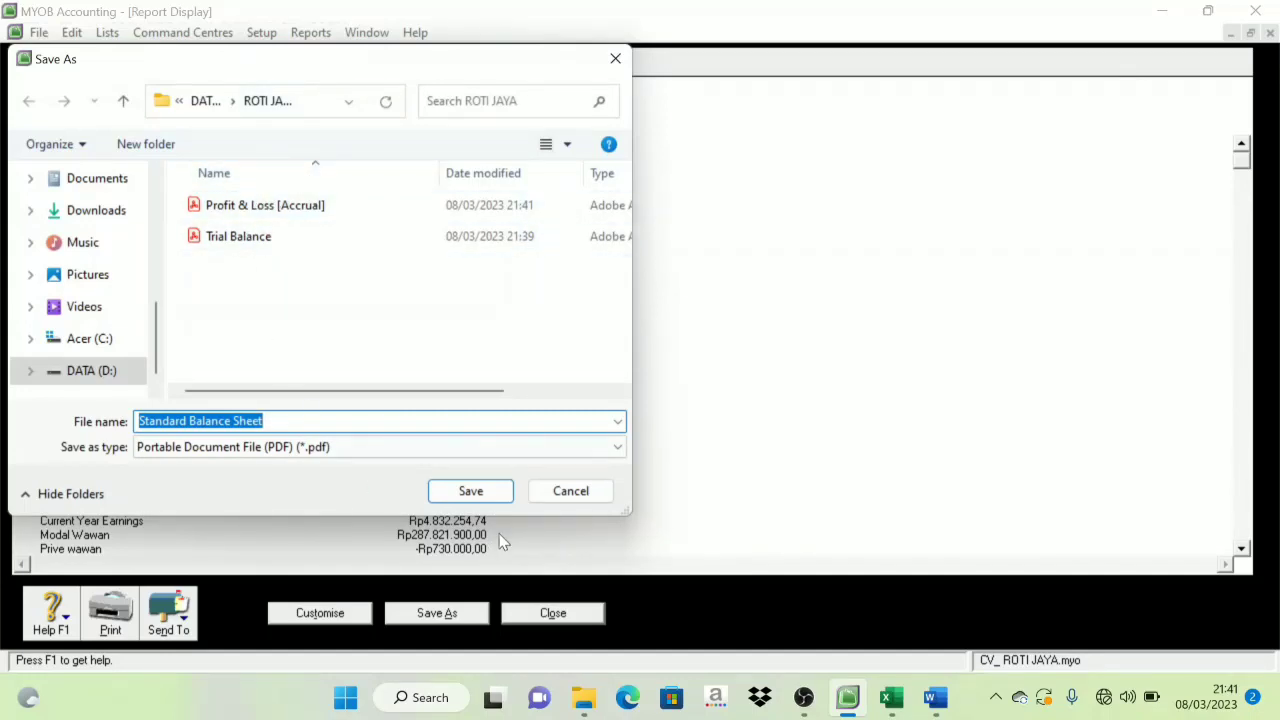
left_click(490, 493)
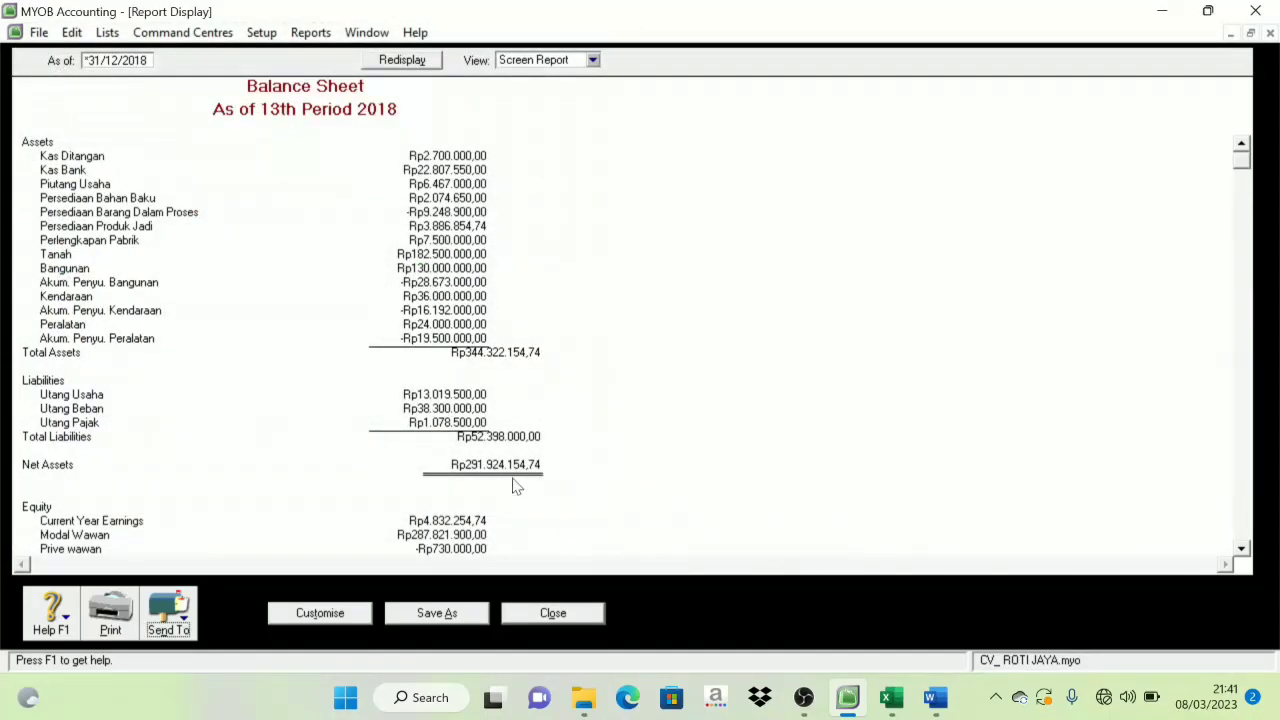
left_click(557, 614)
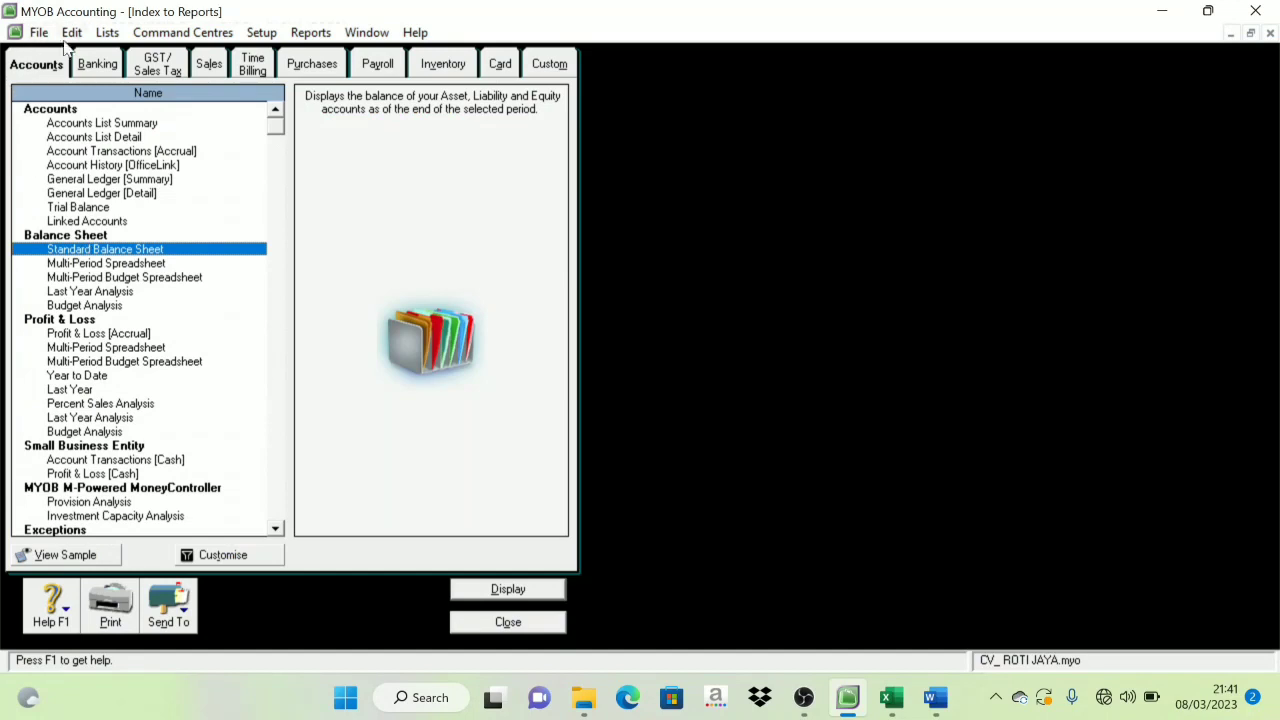
- Display the Statement of Cash Flow banking report from November to the 13th Period of This Year (FY 2018)
left_click(101, 72)
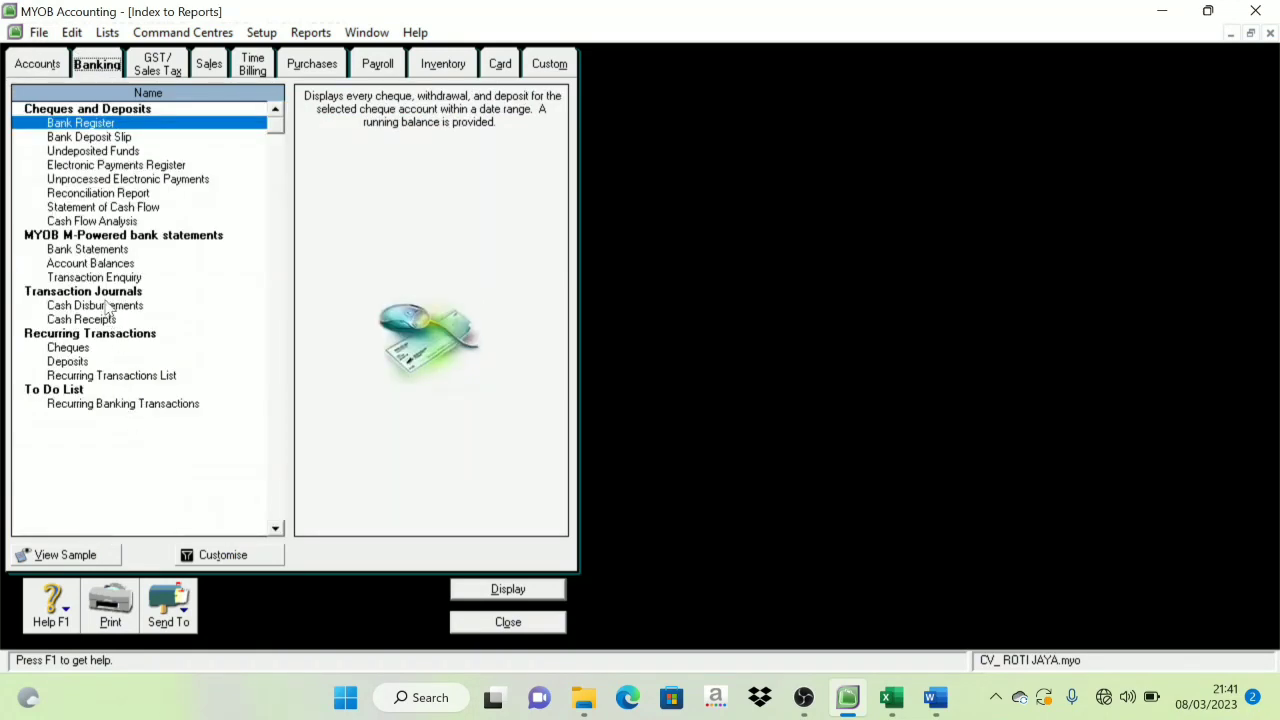
double_click(124, 209)
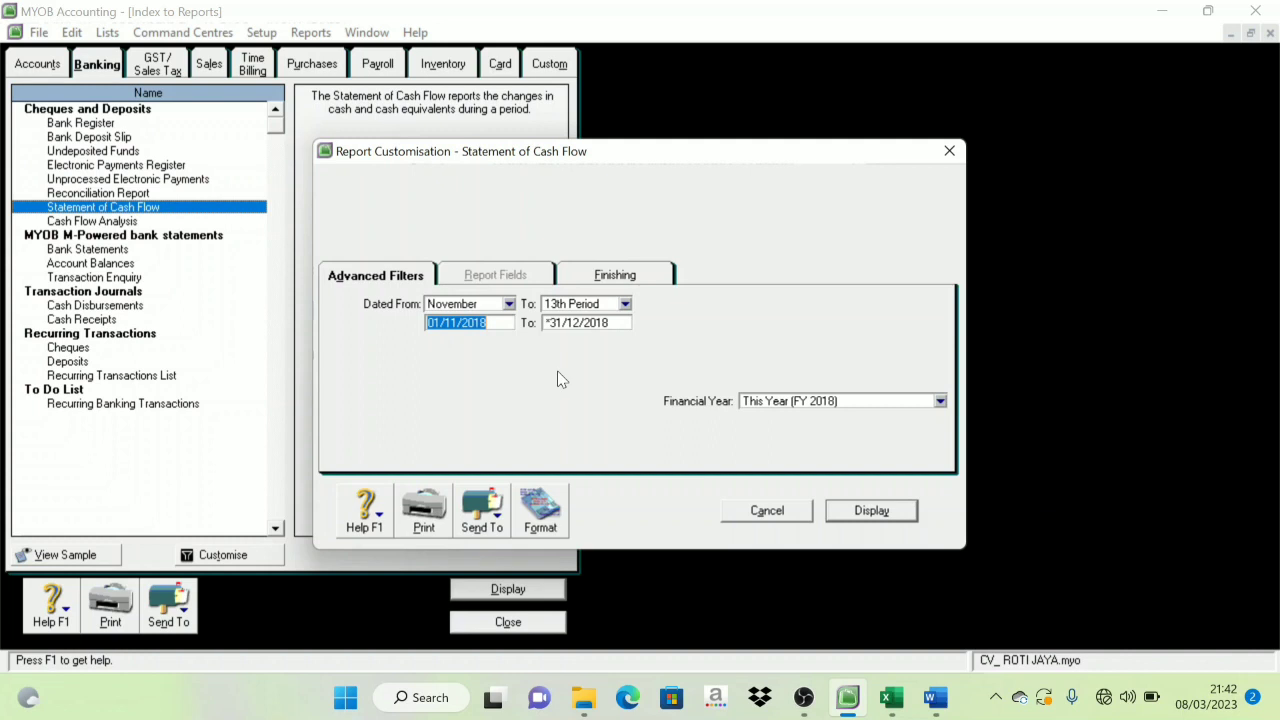
left_click(622, 308)
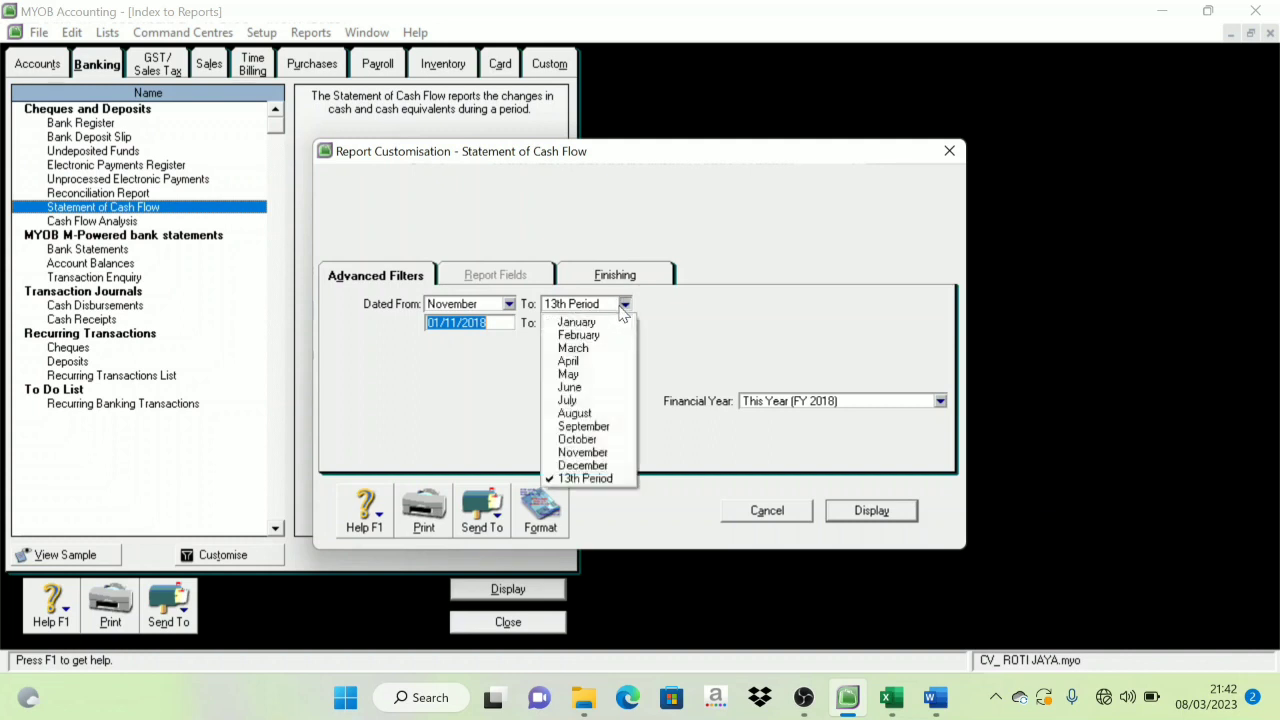
left_click(590, 479)
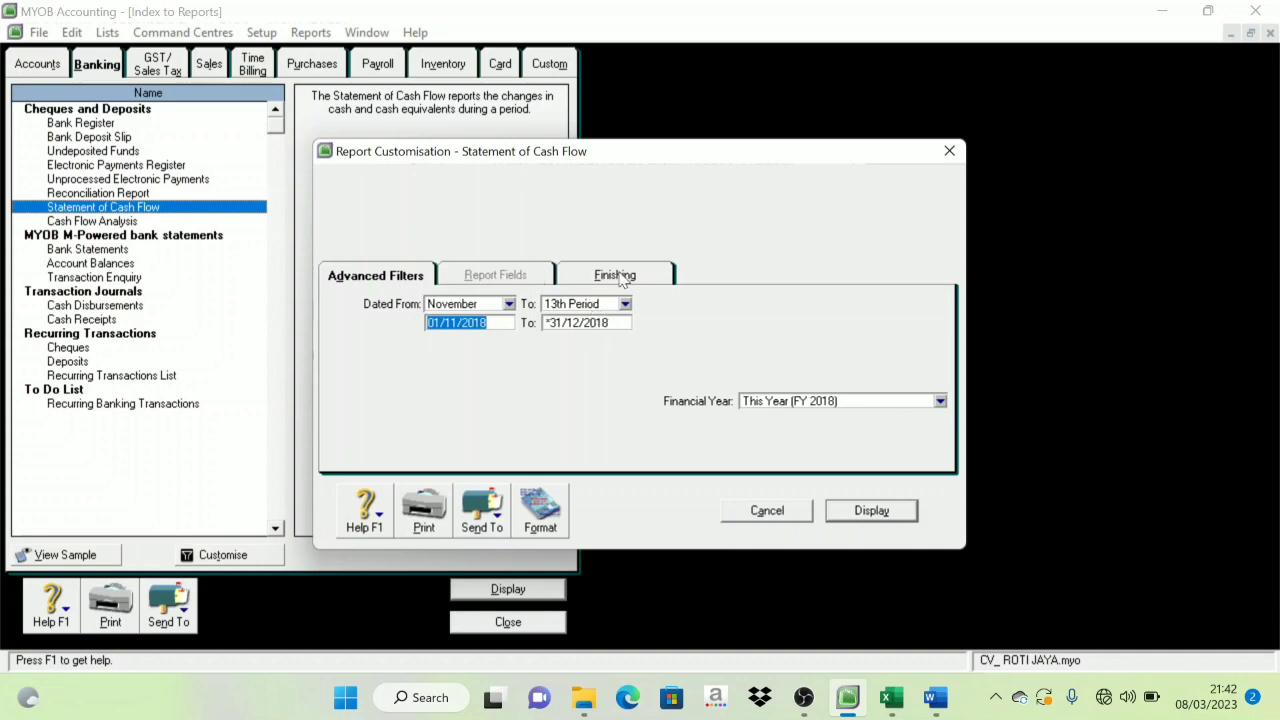
left_click(891, 515)
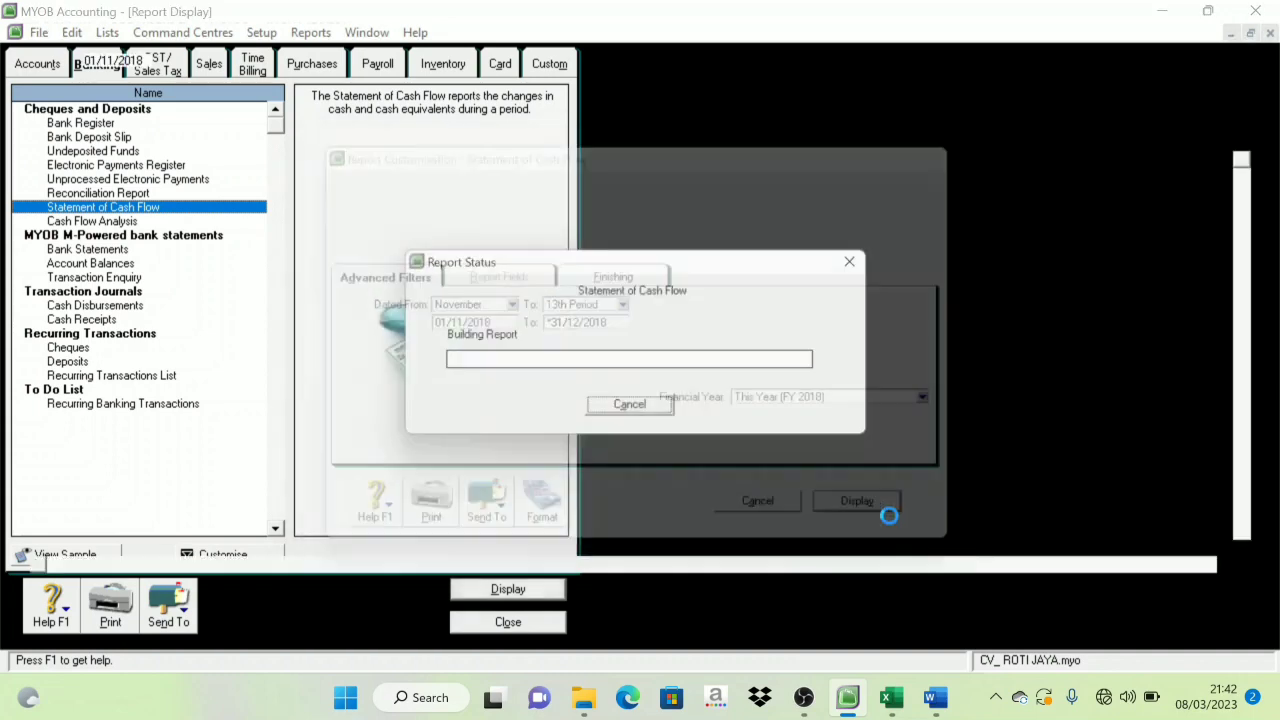
- Save the cash flow report as the PDF Statement of Cash Flow in the ROTI JAYA folder, and close the report and the reports index
scroll(387, 386, "down", 2)
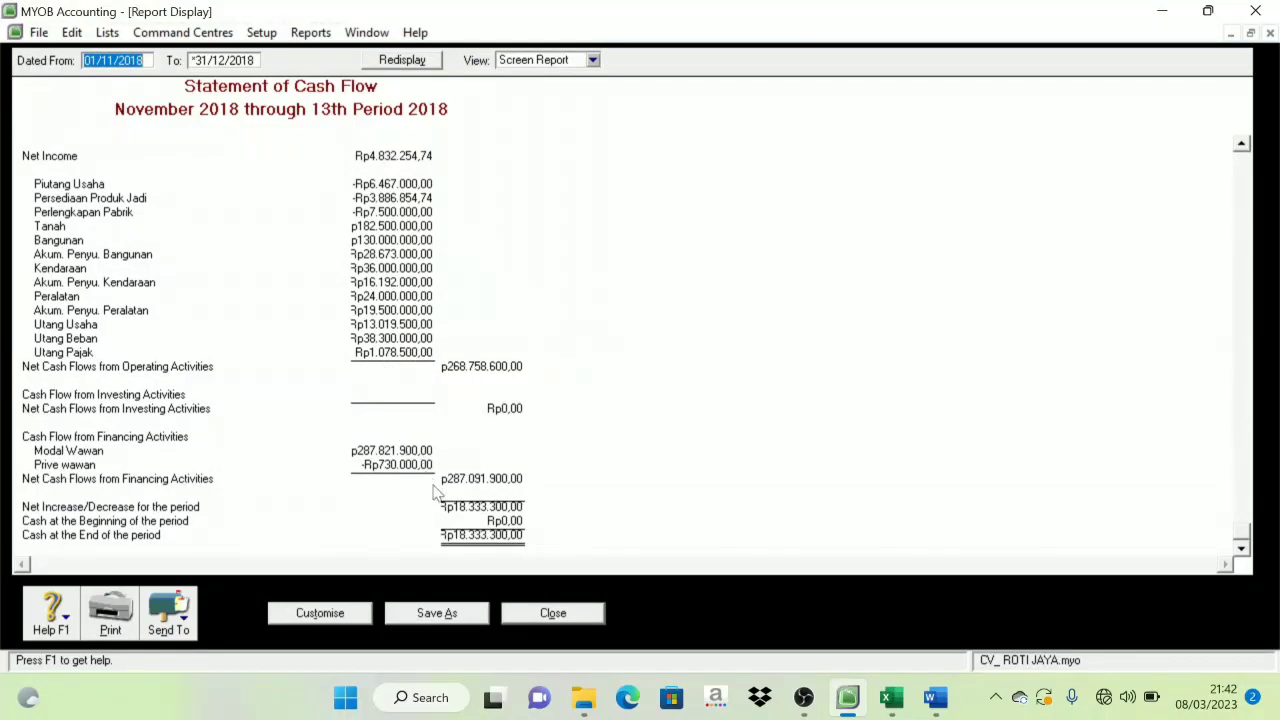
scroll(437, 494, "up", 2)
scroll(434, 482, "down", 1)
scroll(434, 482, "up", 1)
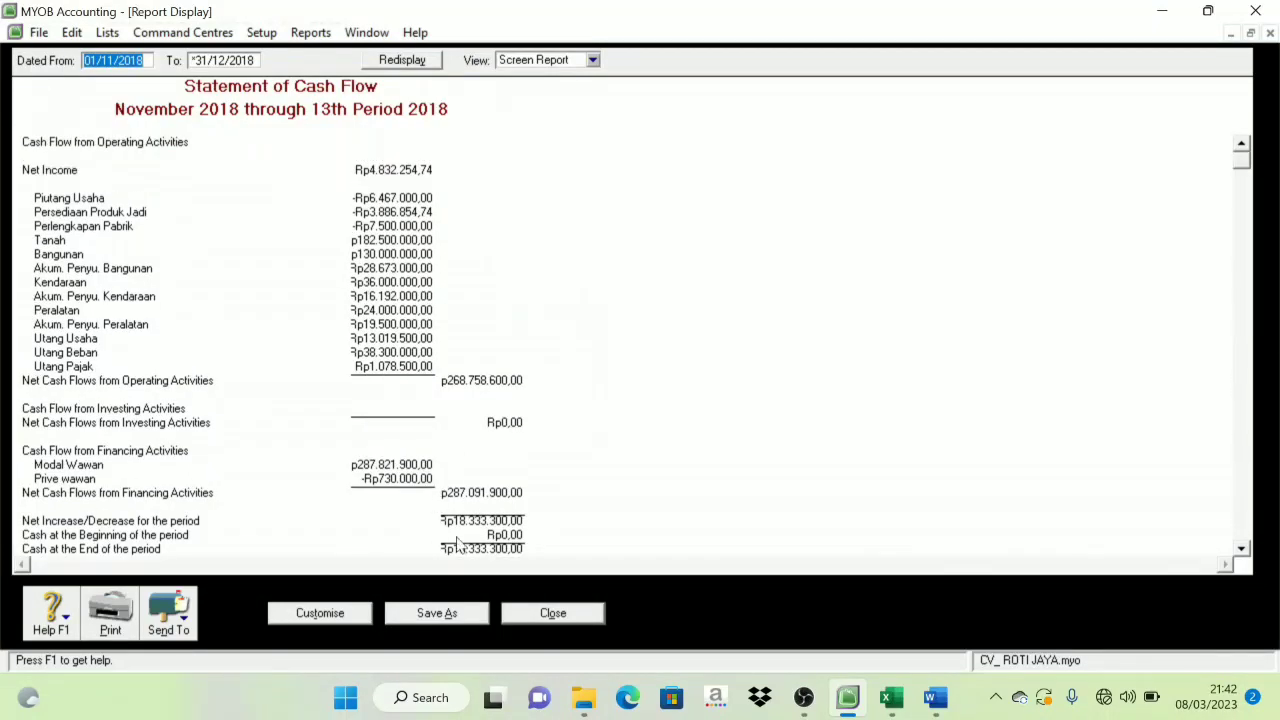
left_click(183, 618)
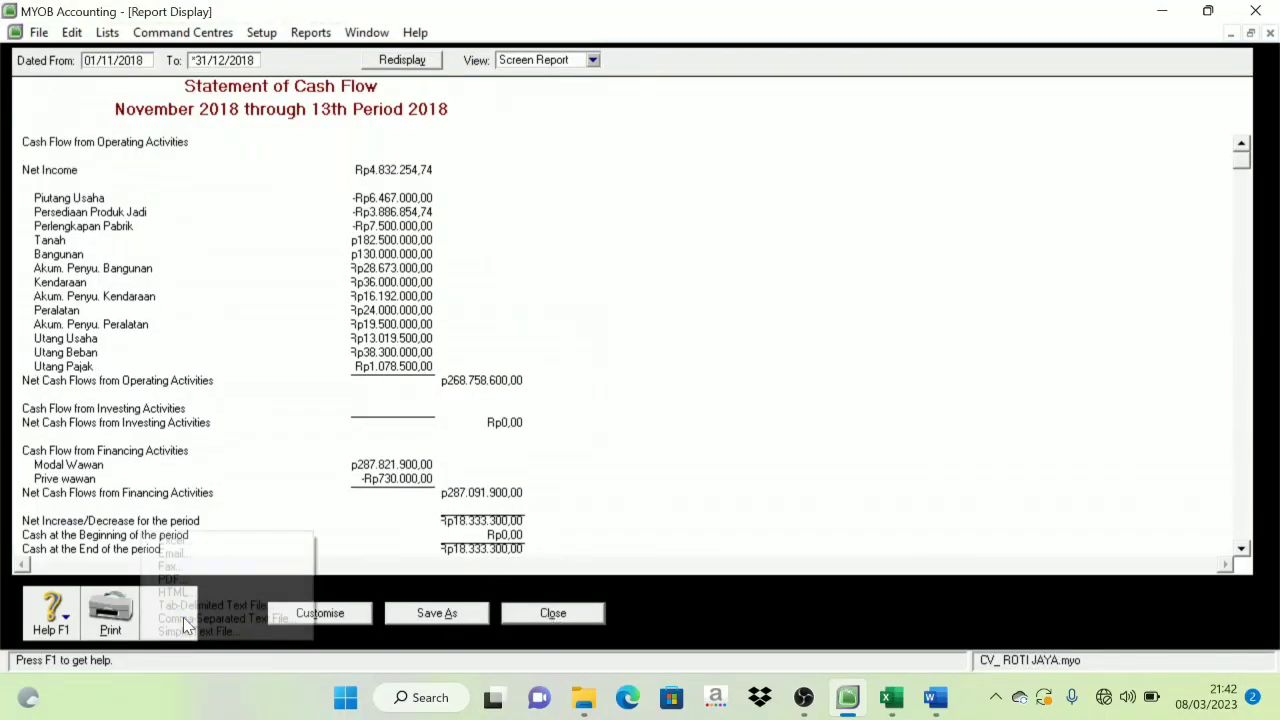
left_click(172, 579)
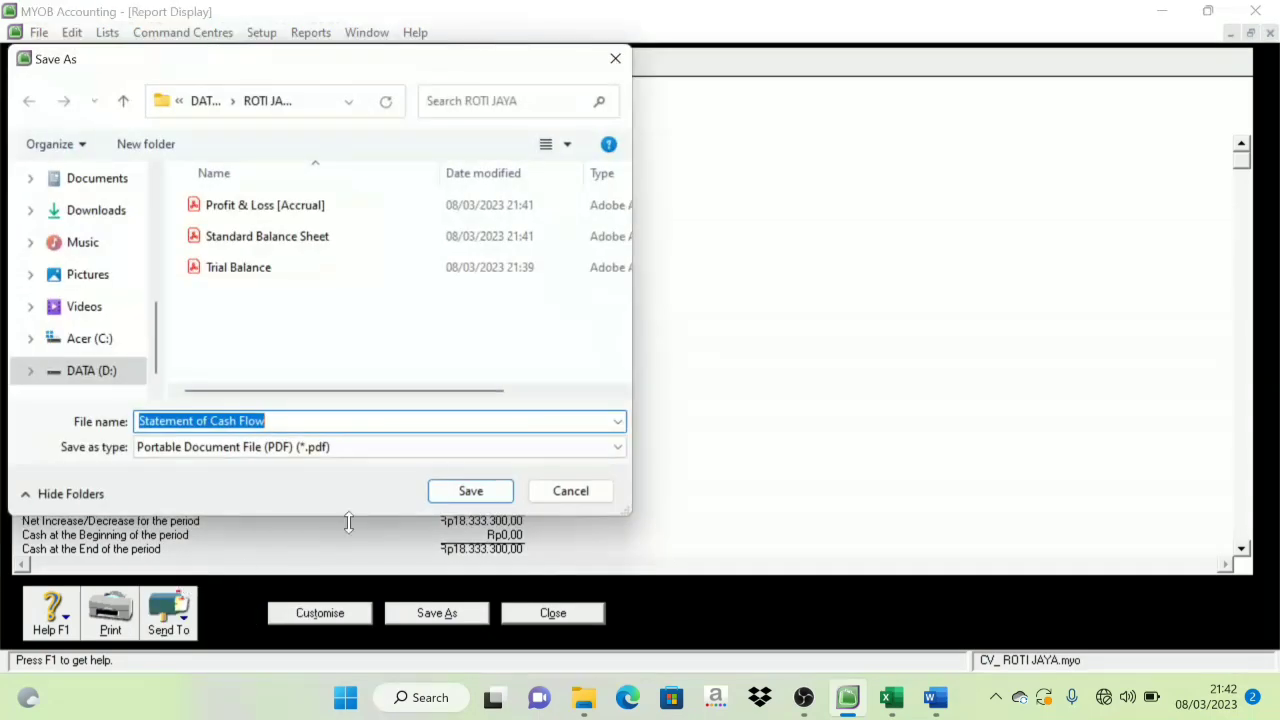
left_click(497, 494)
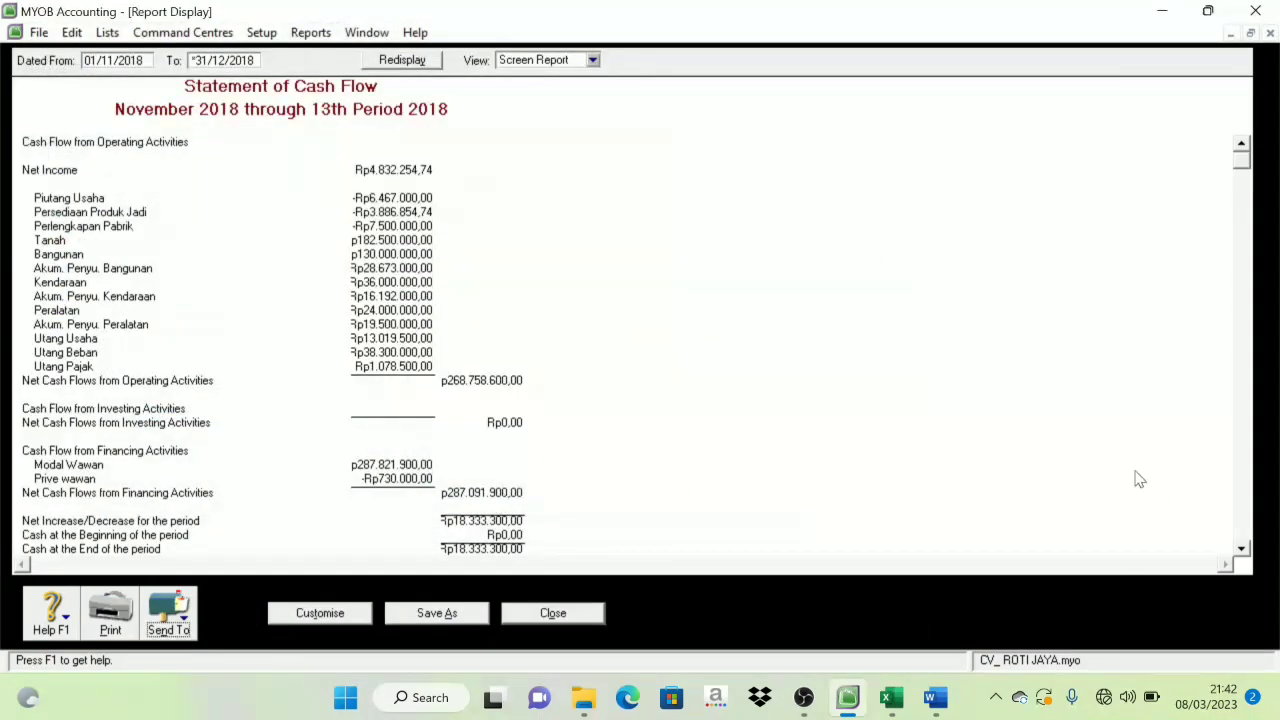
left_click(550, 613)
left_click(508, 622)
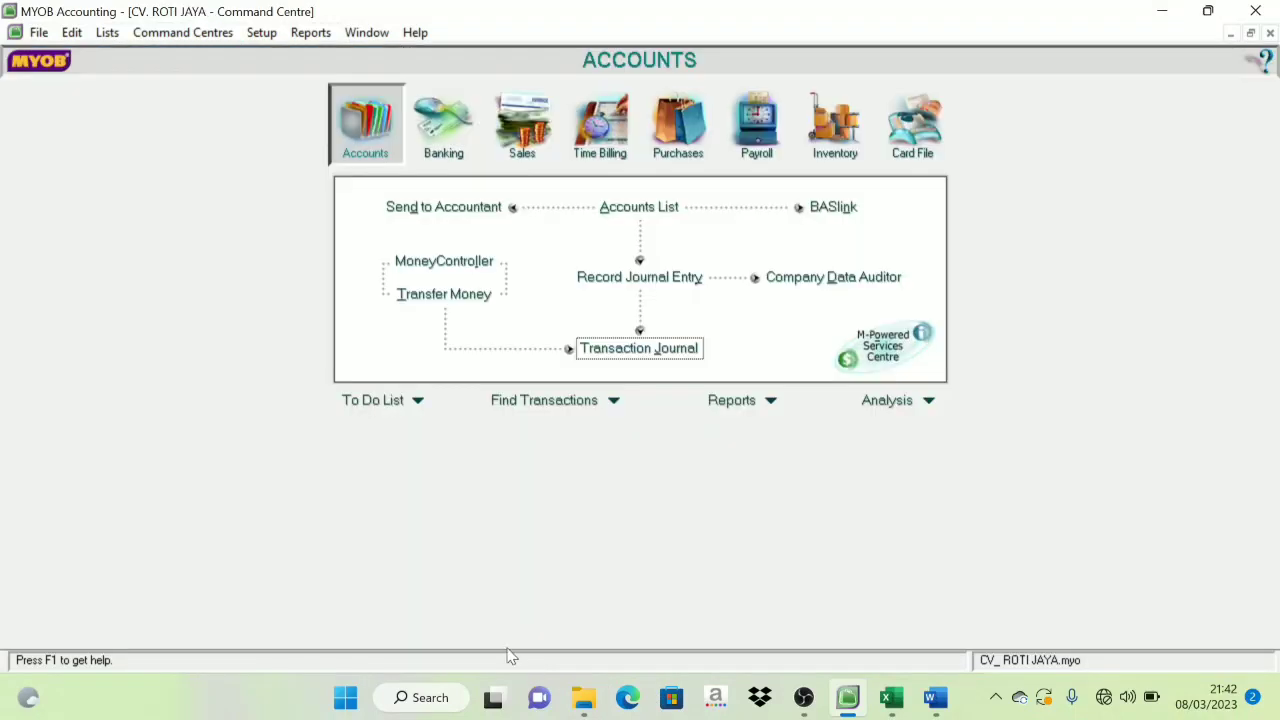